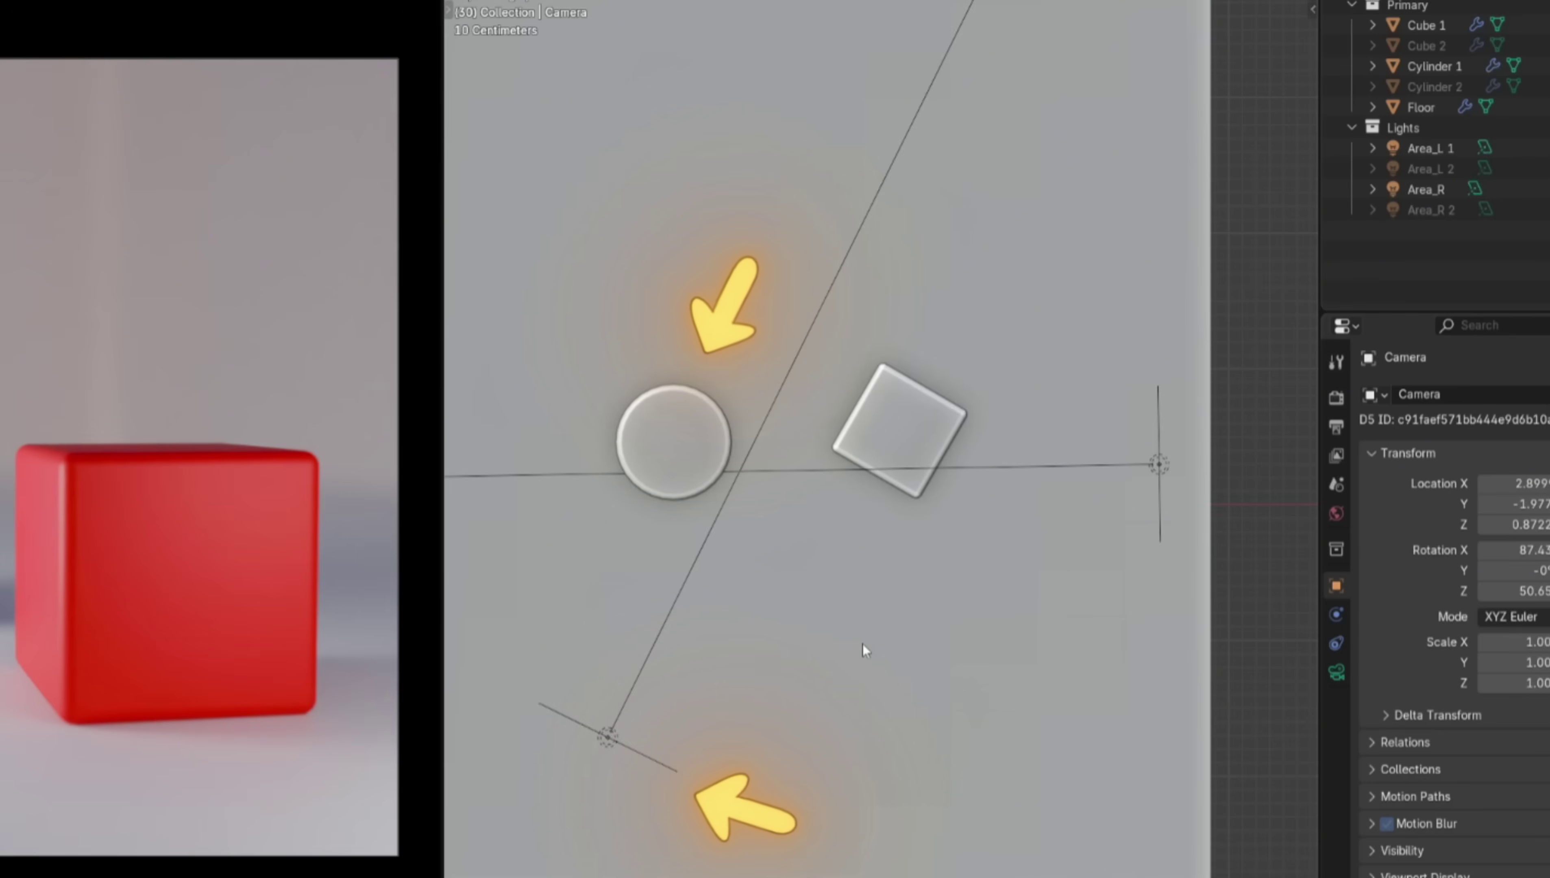
In Area_L 1's Light Linking, toggle Cylinder 1 off and on, then add Cube 1 to the collection
click(610, 737)
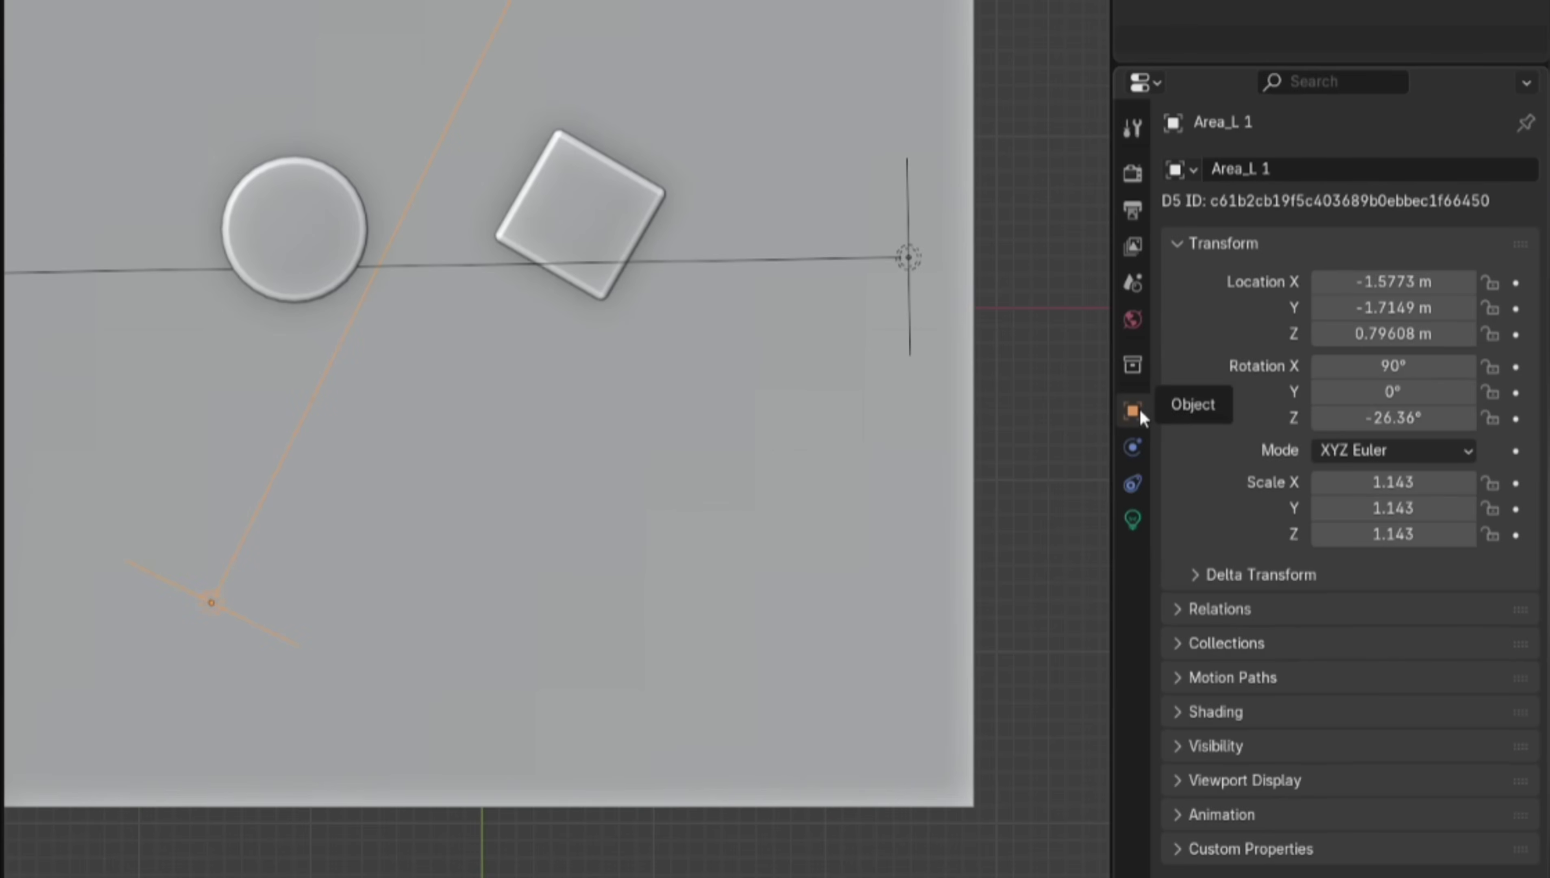
click(1178, 712)
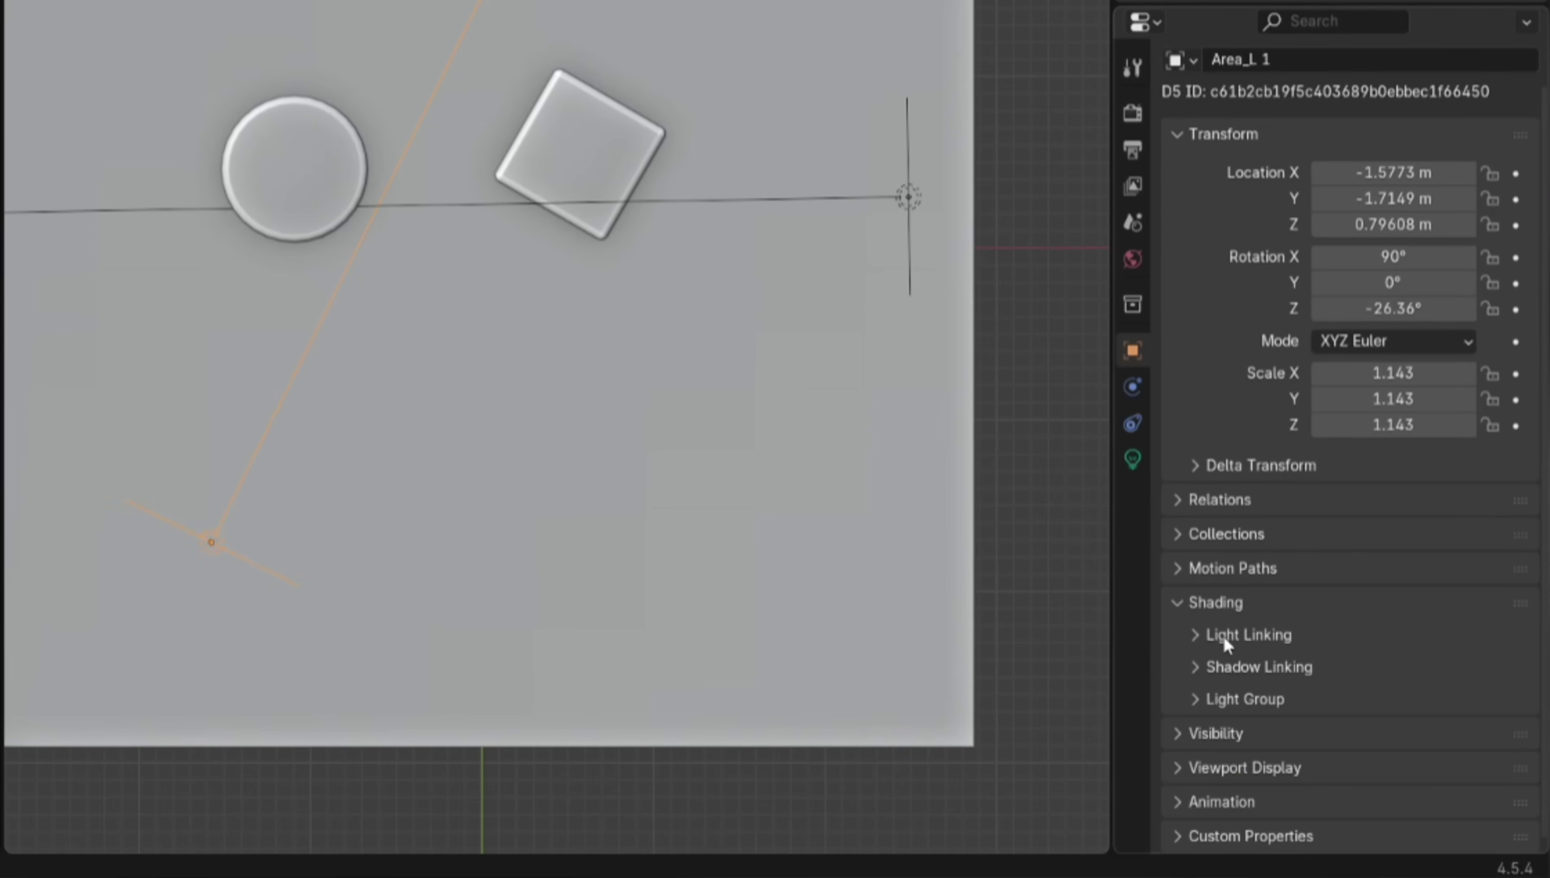
click(1224, 637)
scroll(1224, 640, down, 5)
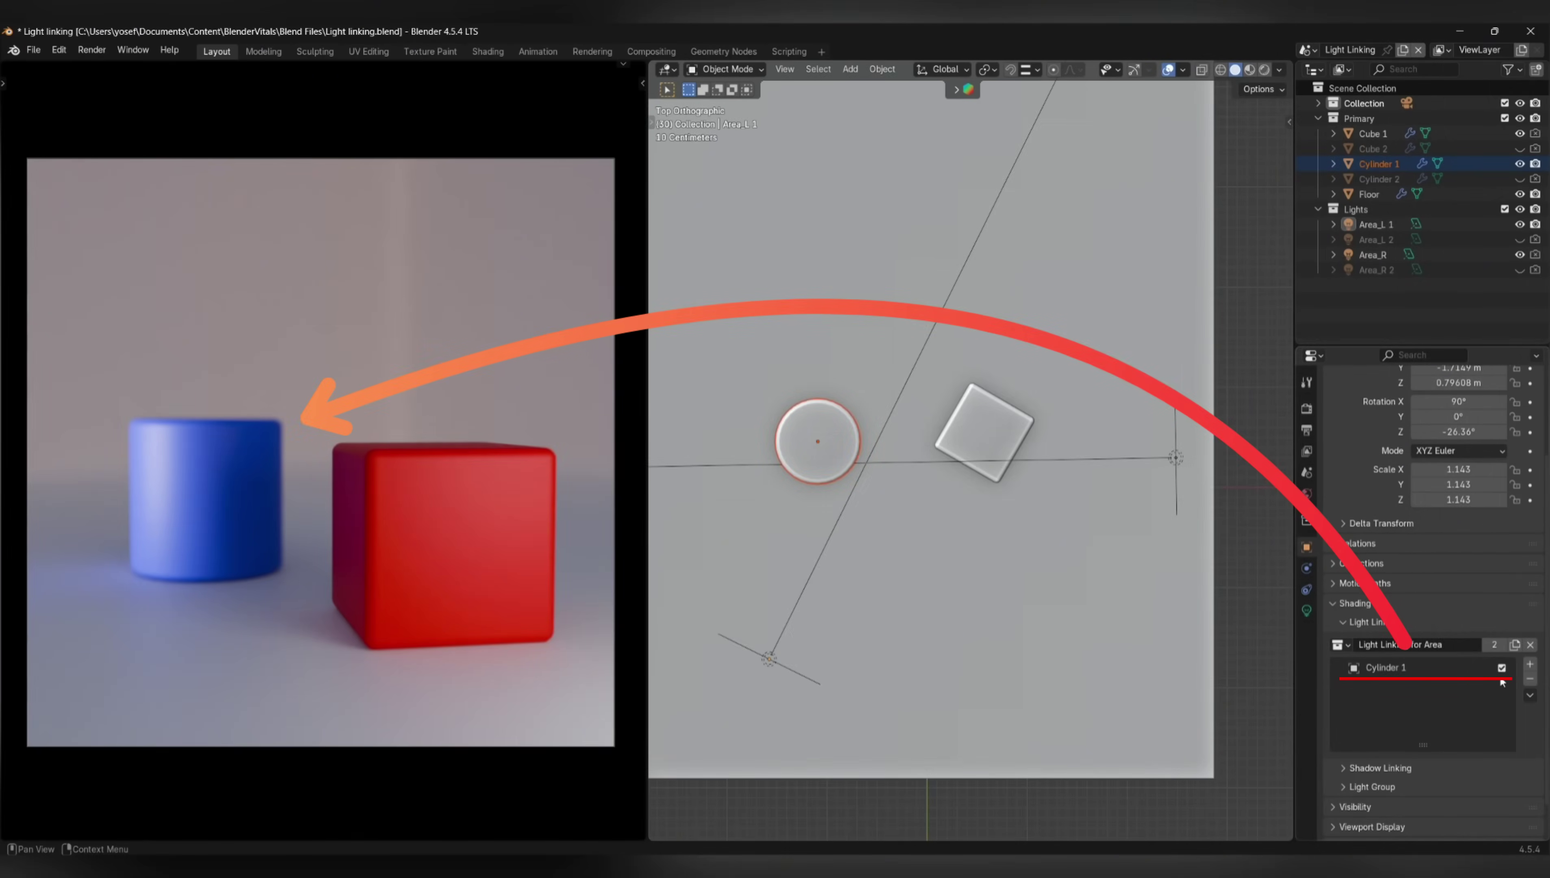
click(1502, 668)
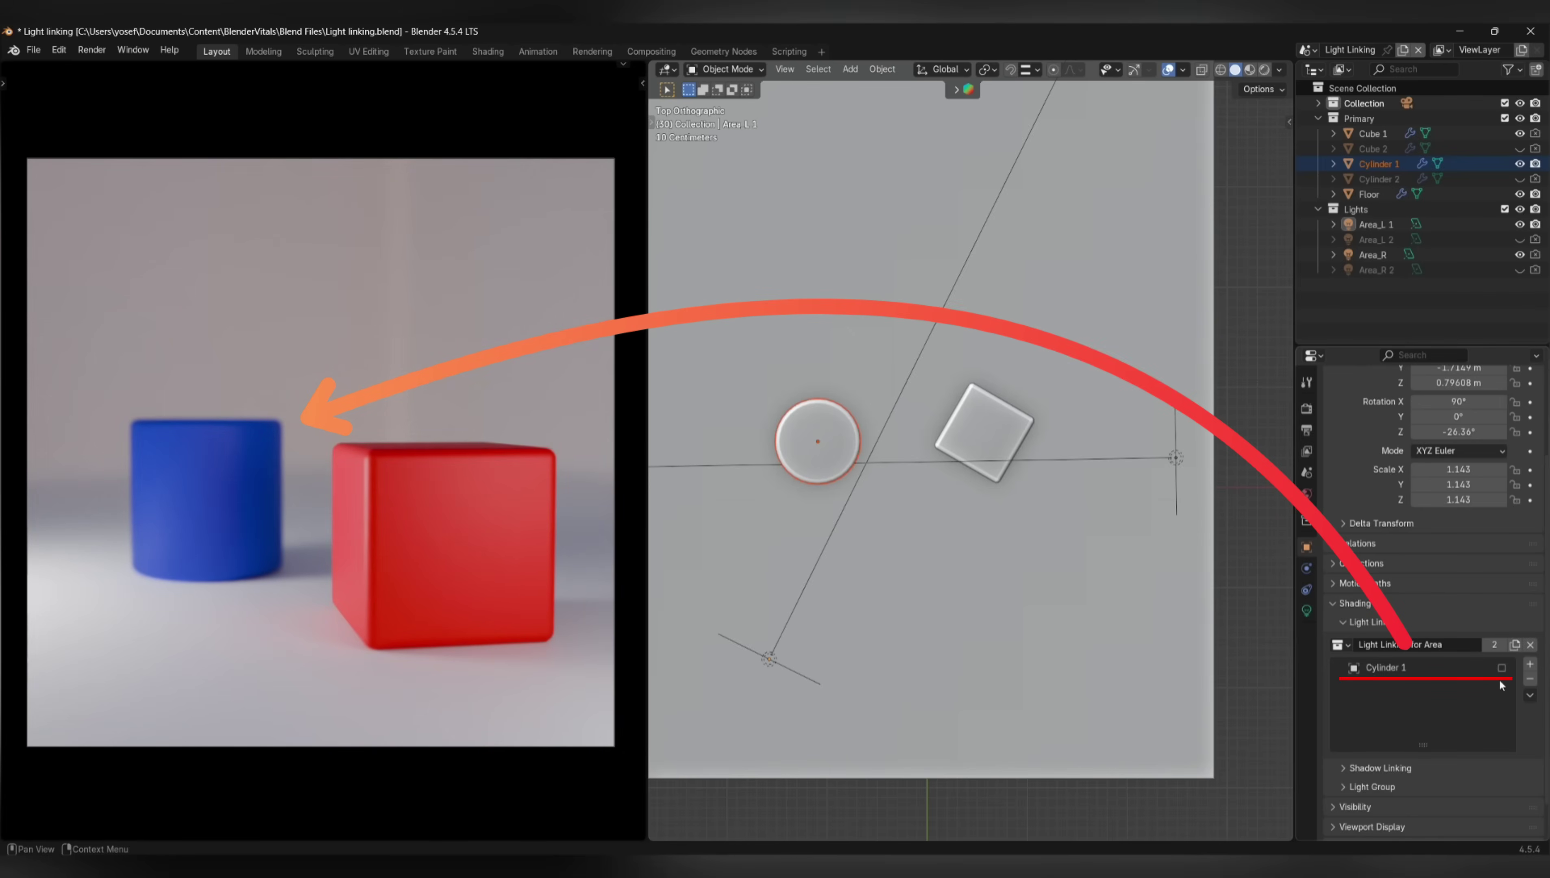
click(1502, 668)
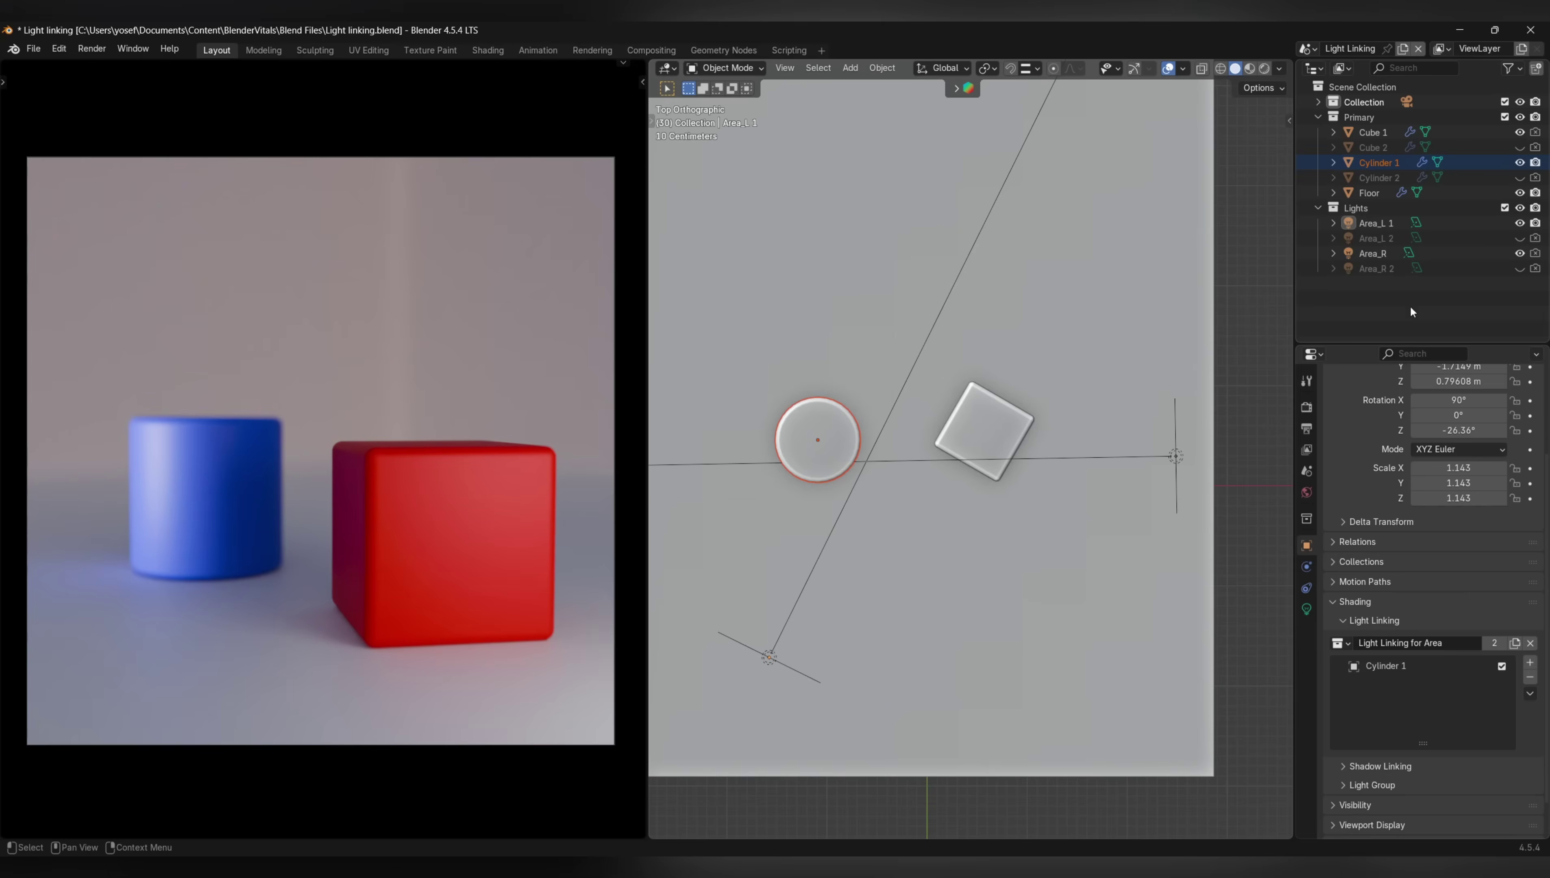
drag(1372, 160, 1417, 562)
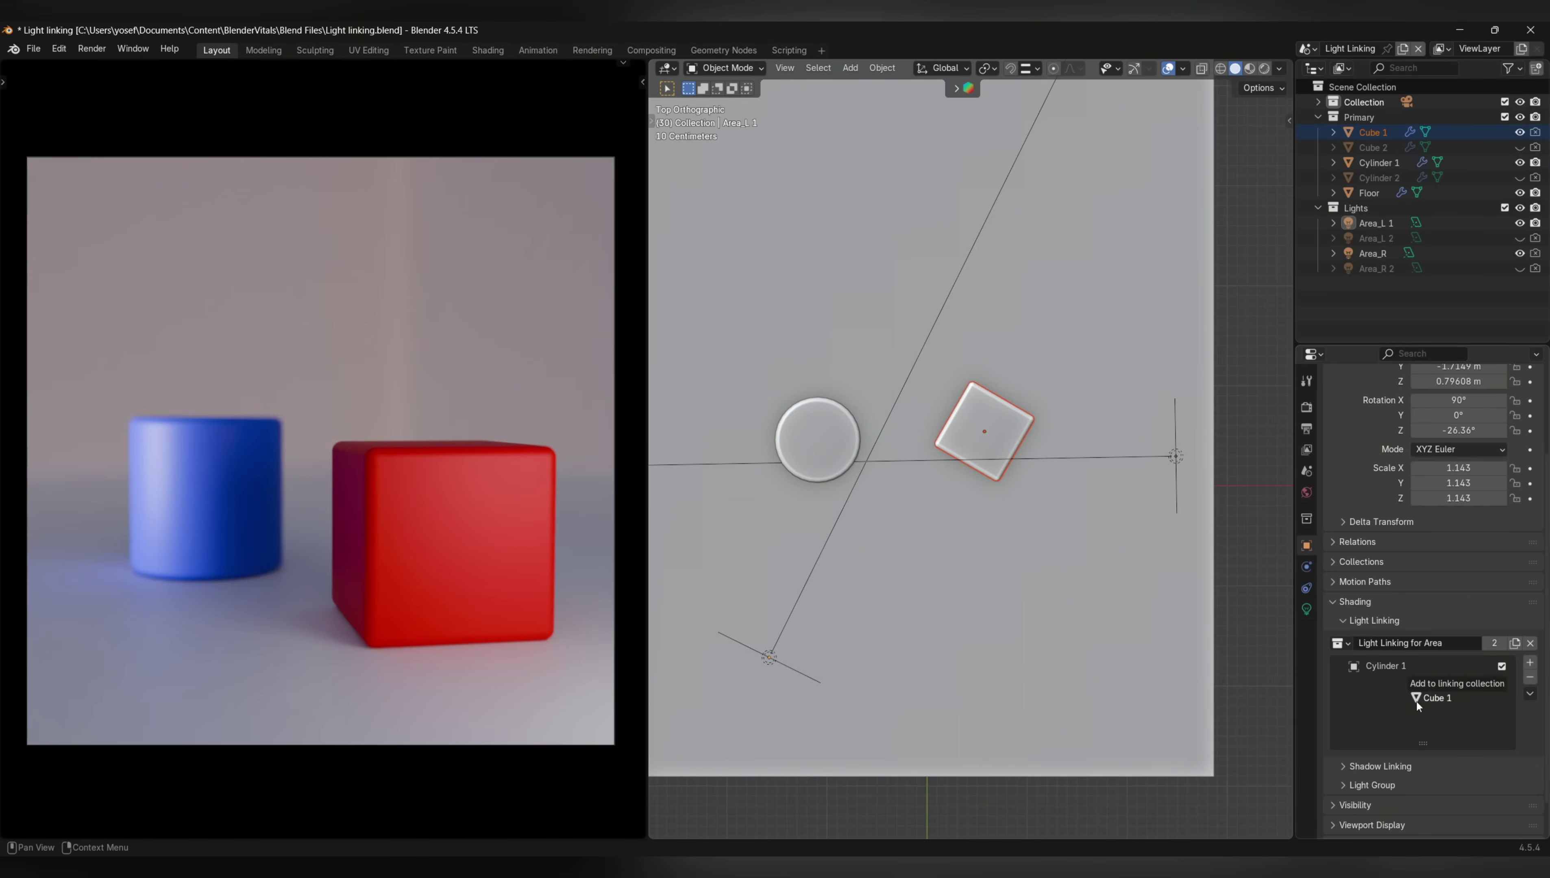
drag(1417, 703, 1418, 699)
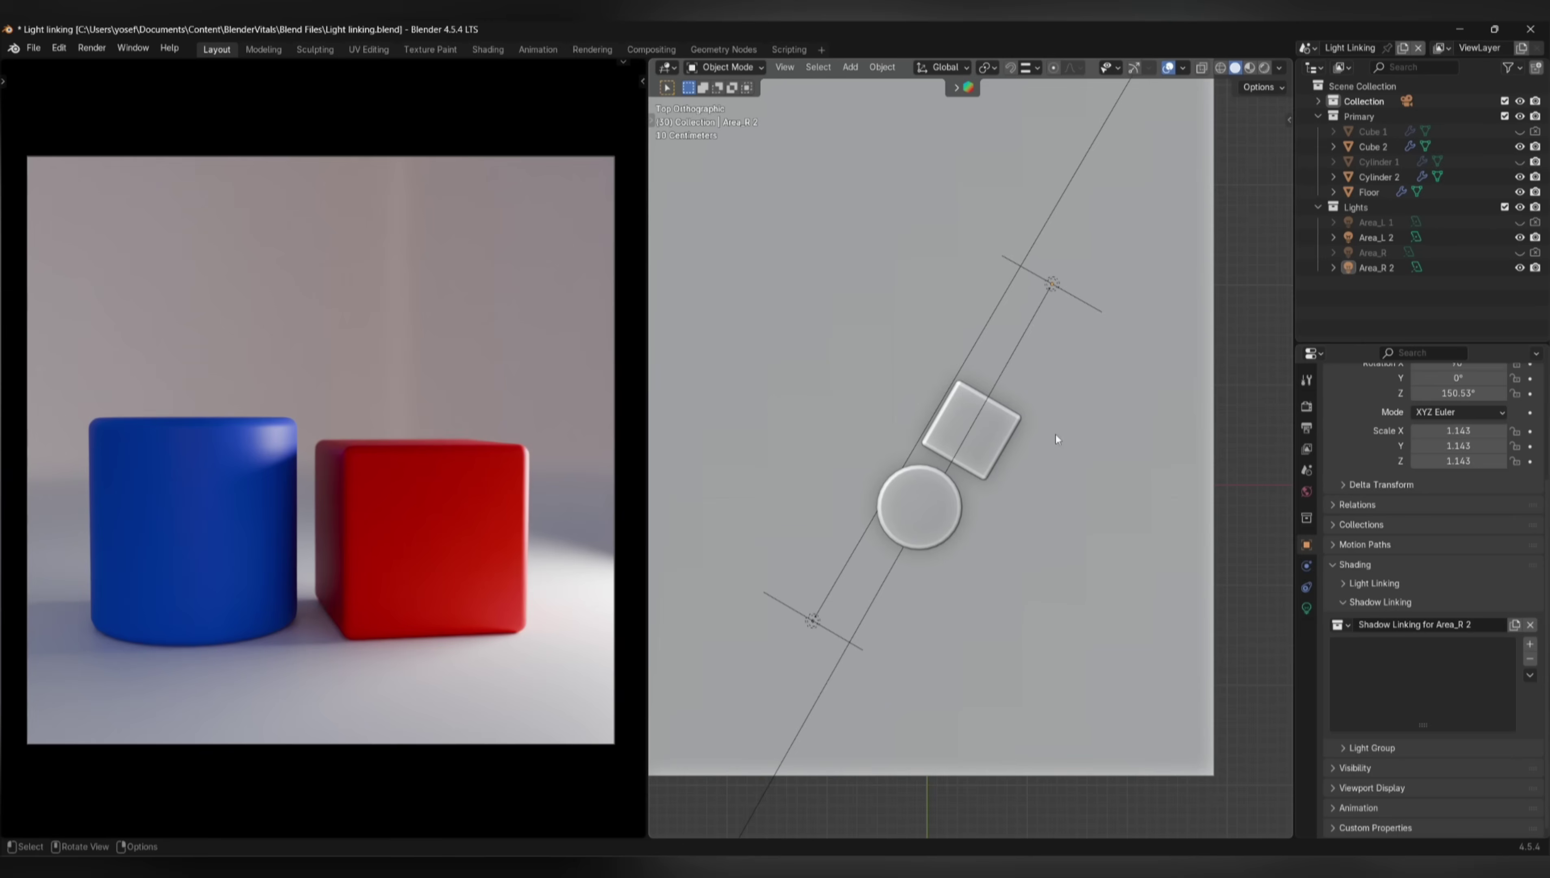
Drag Cylinder 2 into the Area_R 2 light's Shadow Linking collection
click(1057, 285)
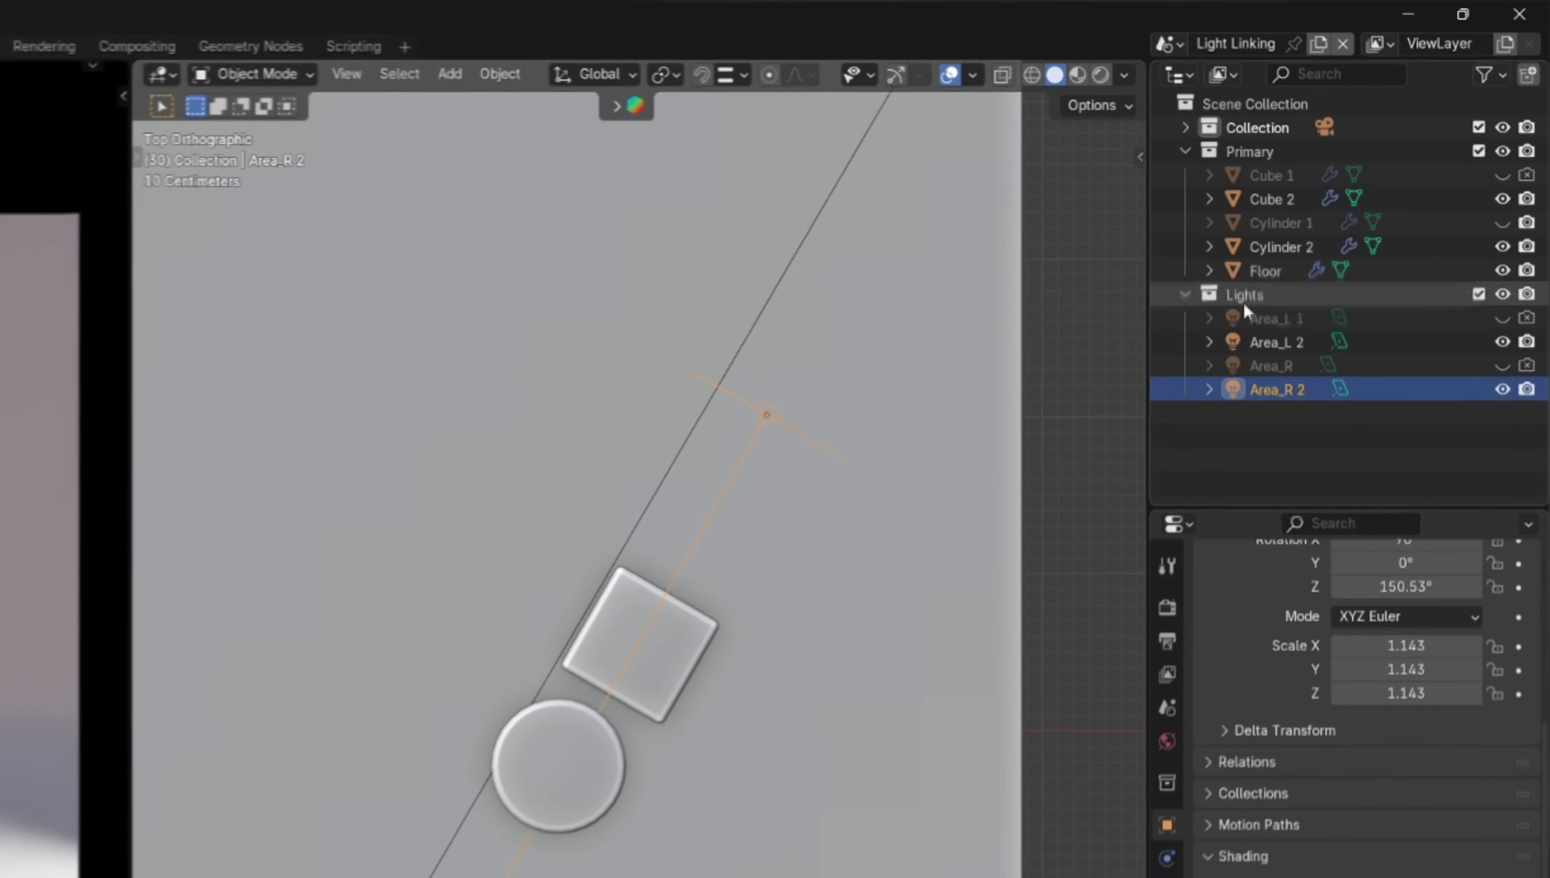
drag(1288, 249, 1336, 877)
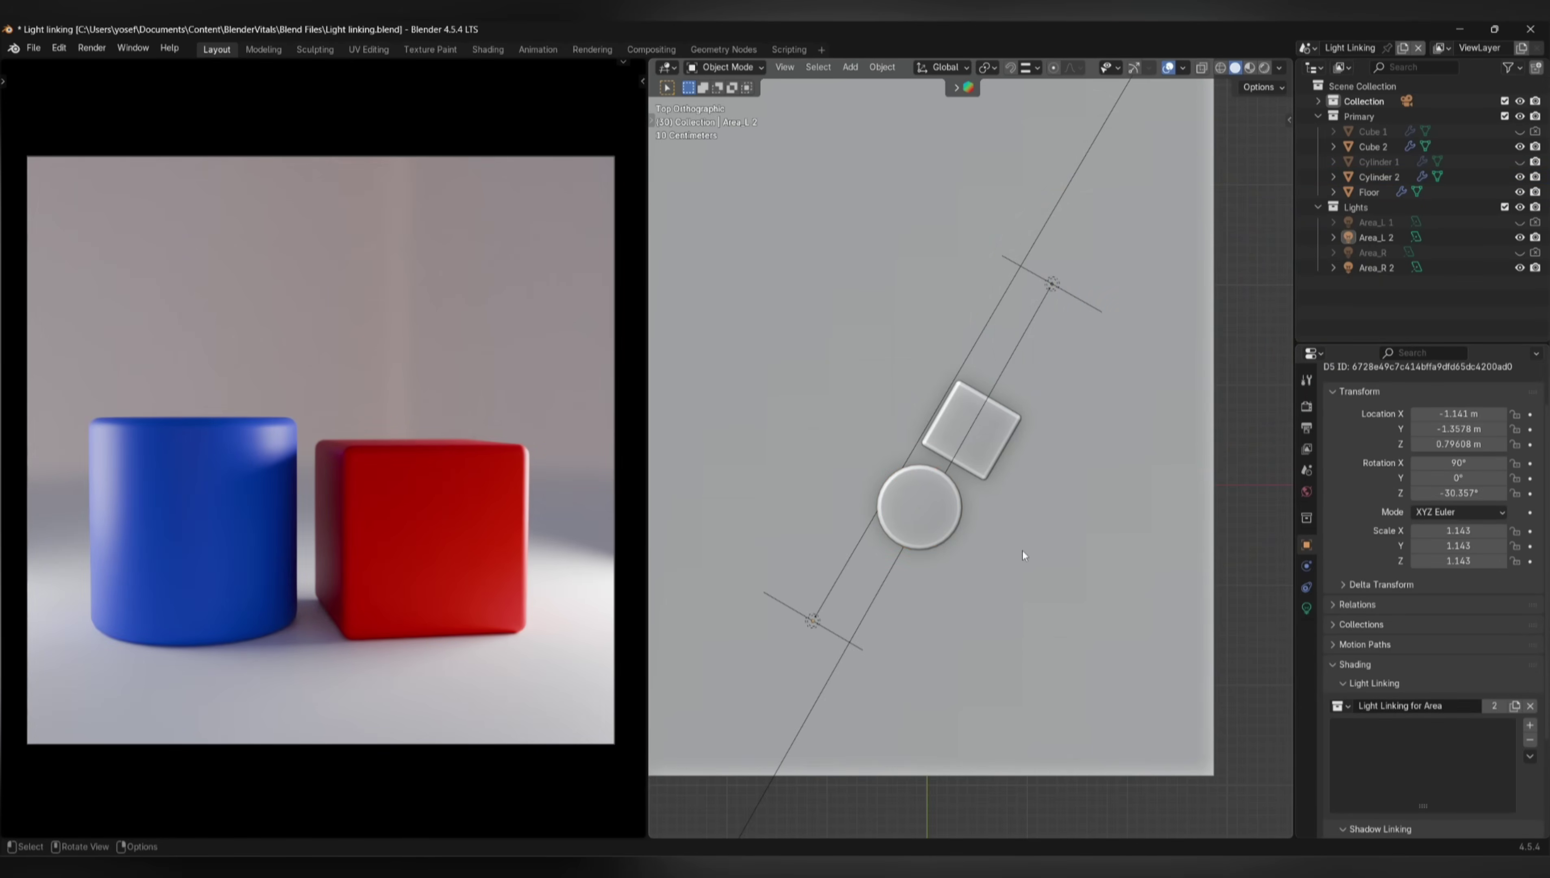
Link the Floor as a receiver of the Area_L 2 light using Ctrl+L
click(1023, 551)
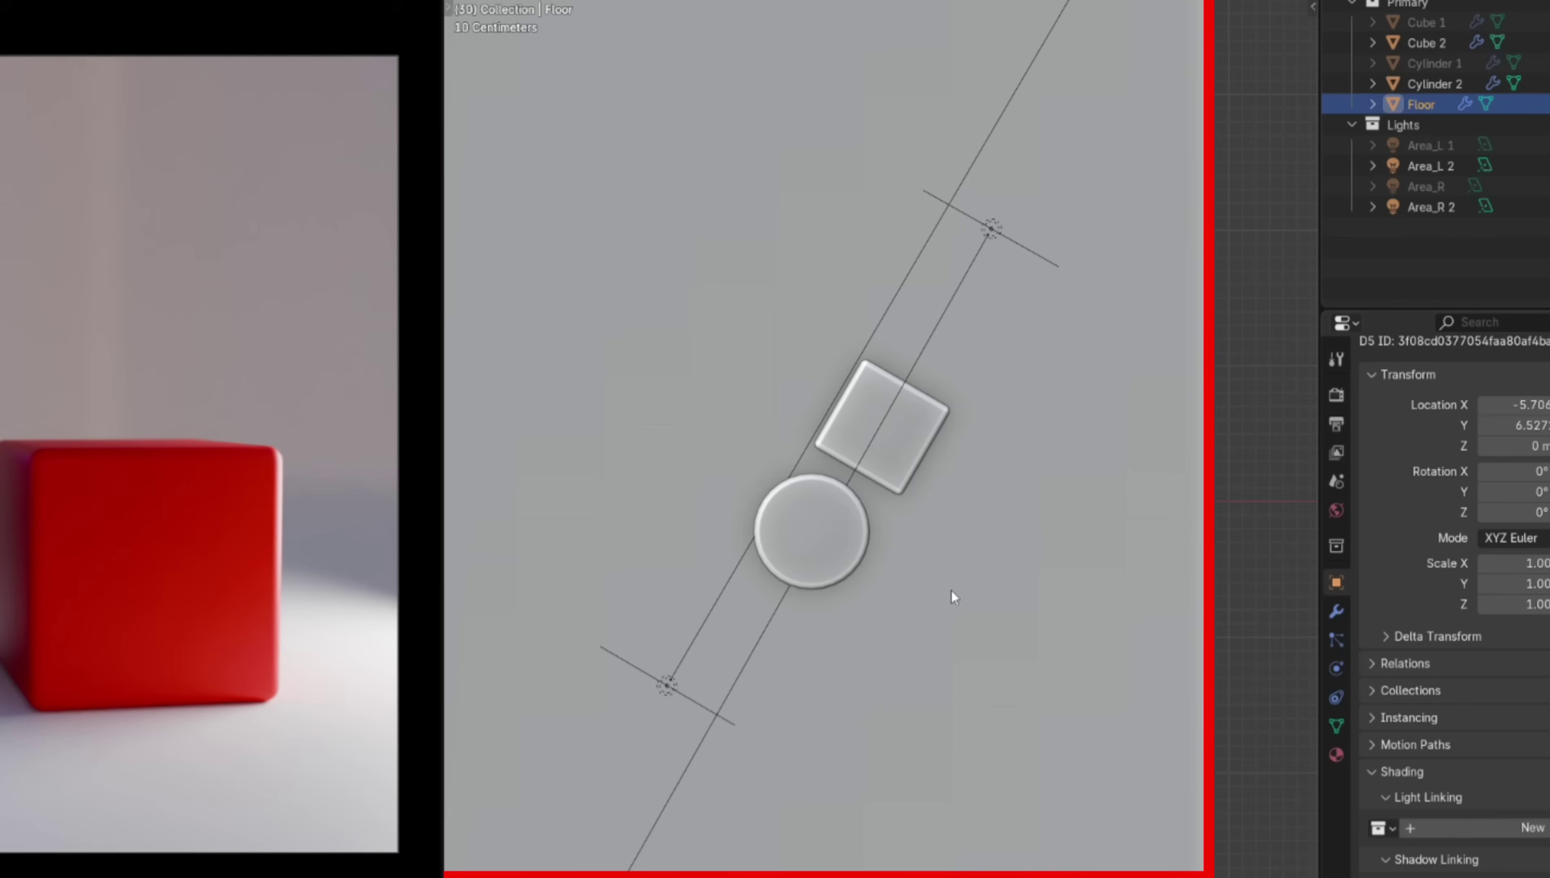
click(666, 680)
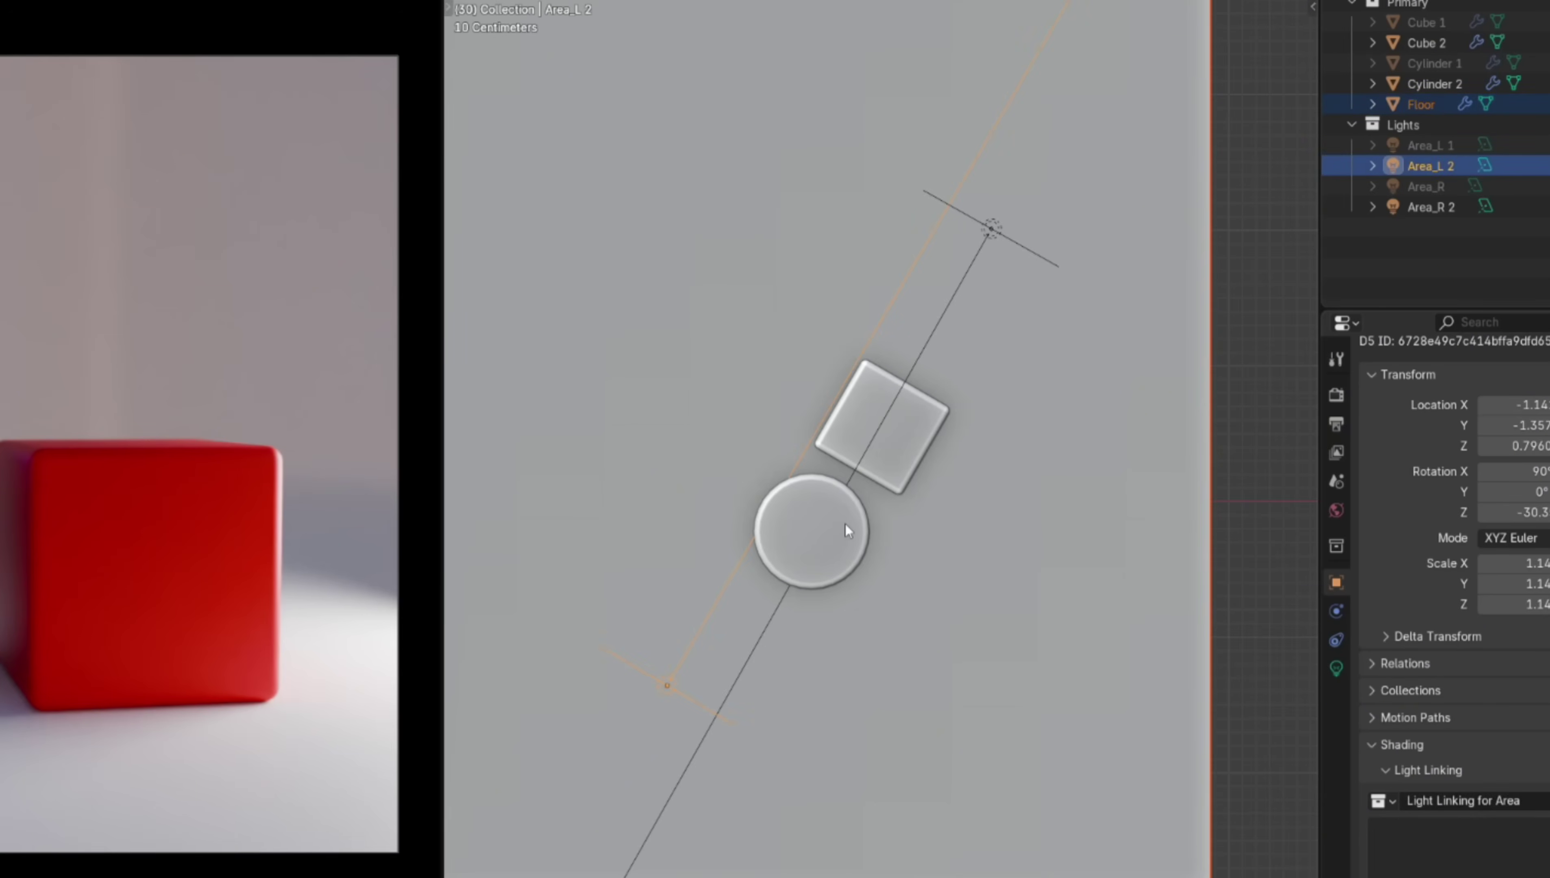
key(ctrl+l)
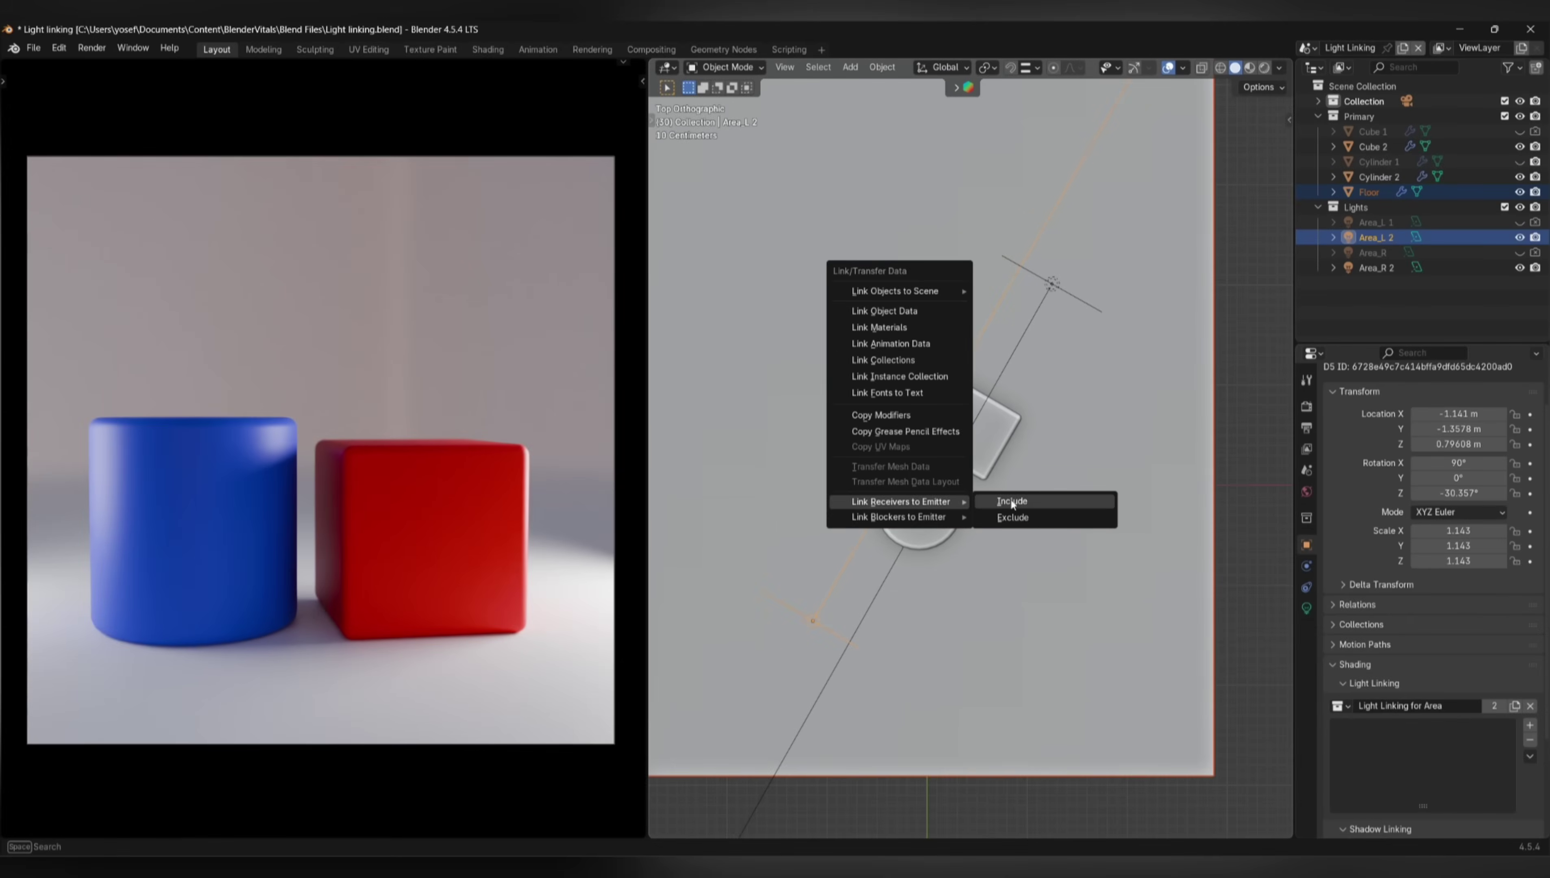
click(1017, 518)
Exclude the Floor from the Area_R 2 light's illumination
click(1034, 511)
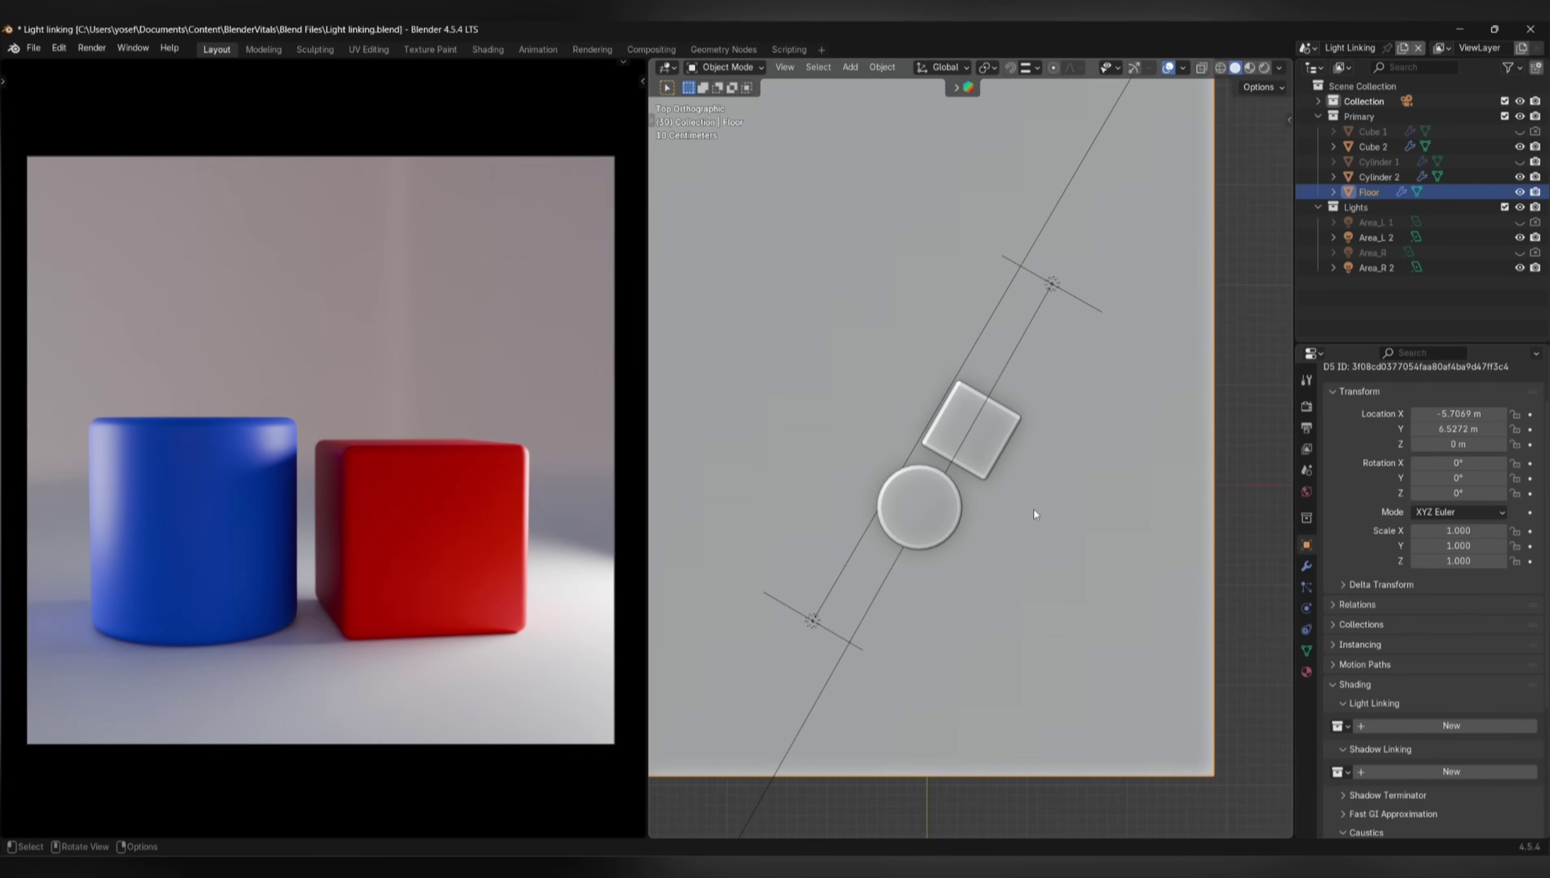
shift+click(1054, 284)
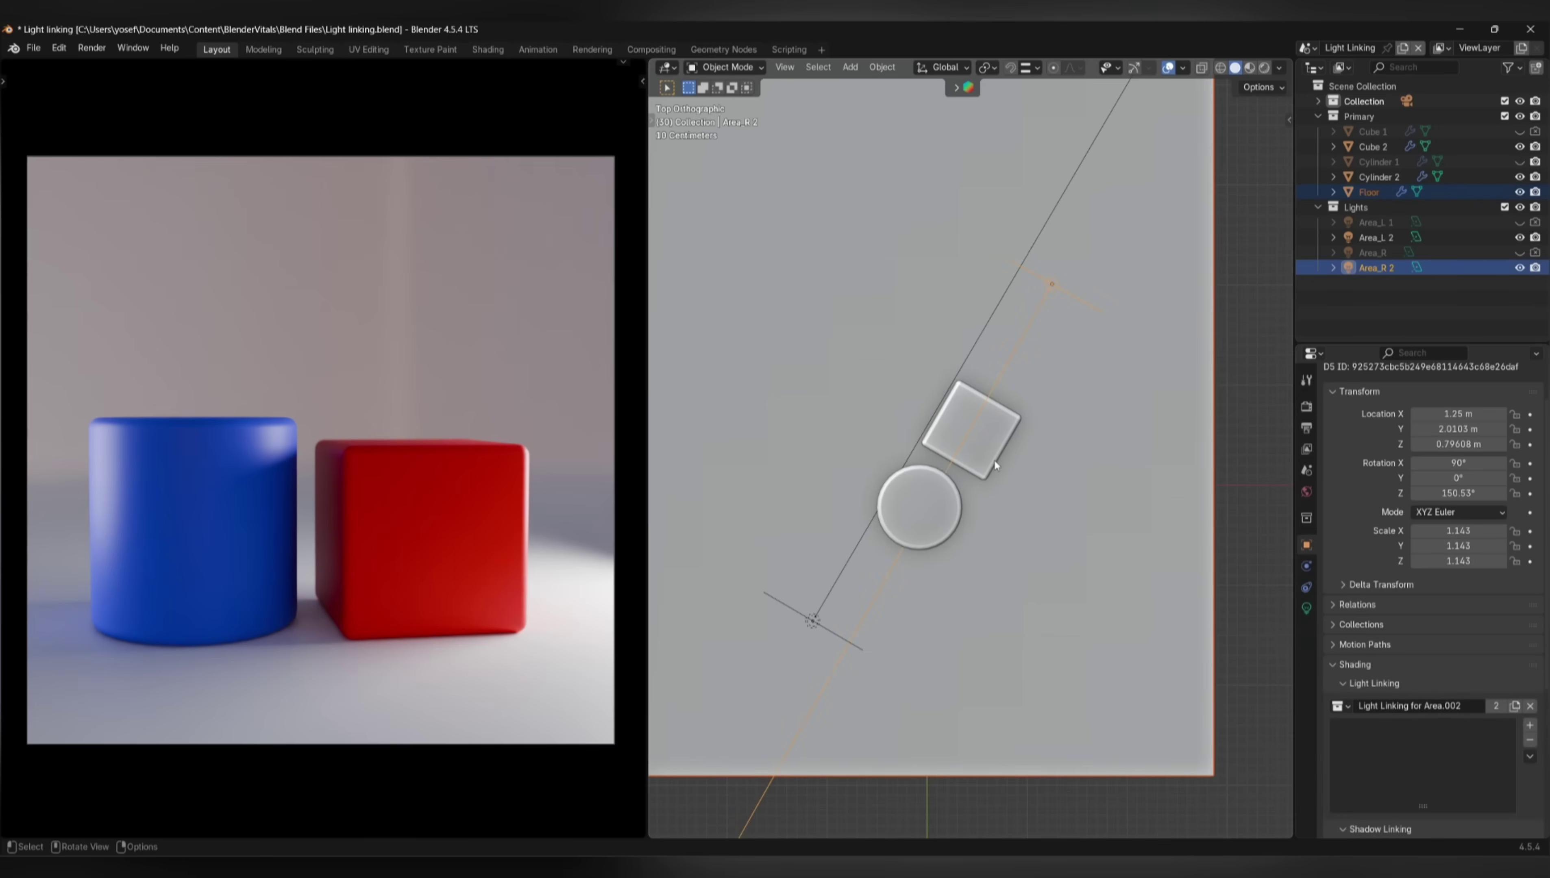
key(ctrl+l)
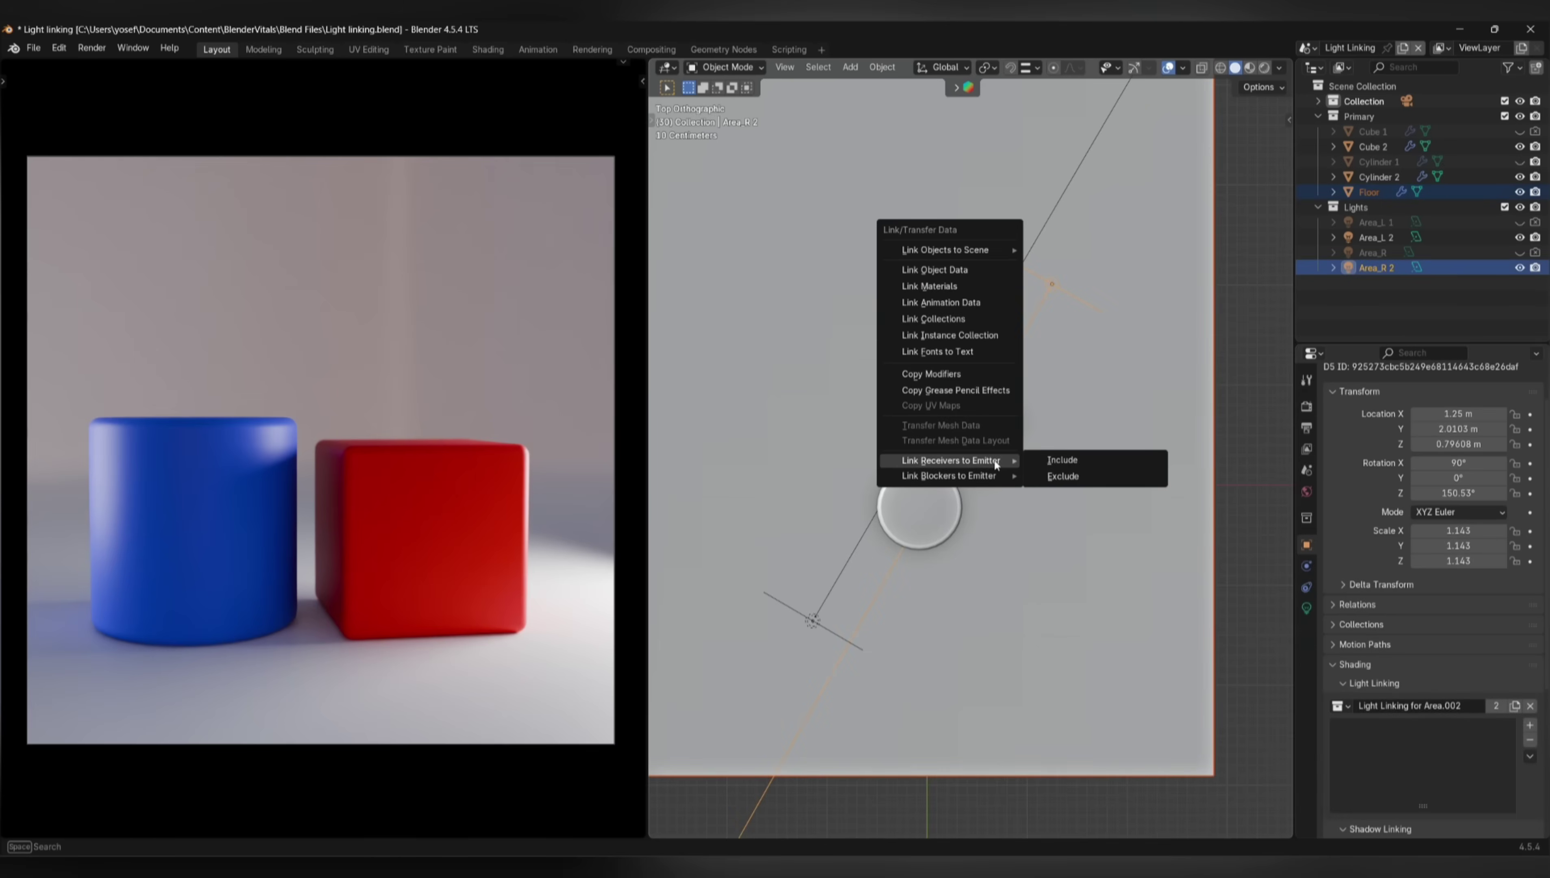
click(1057, 478)
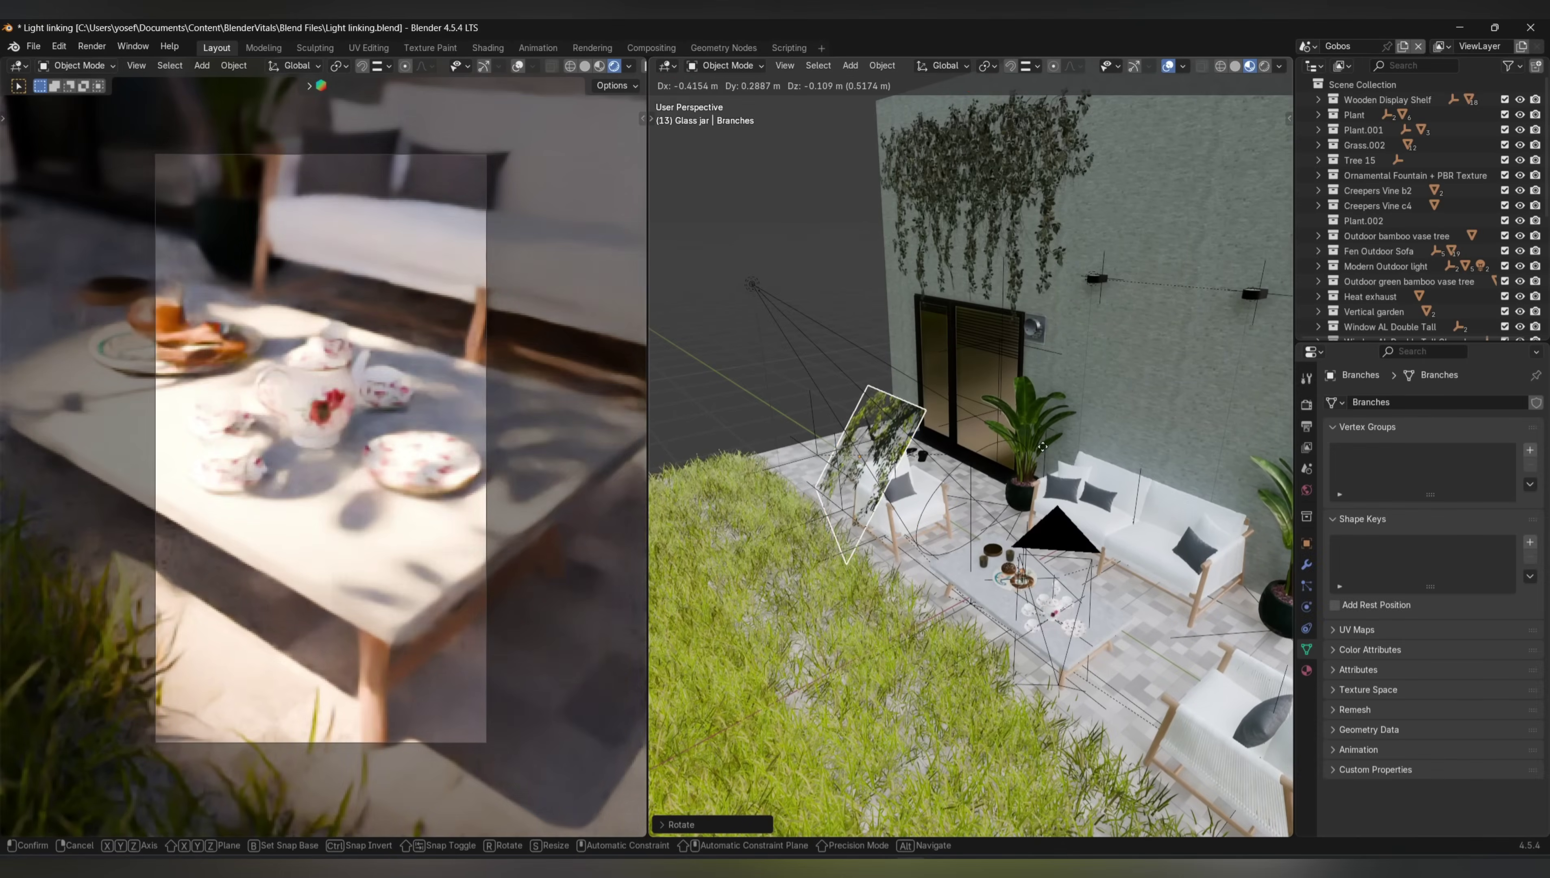
Move and rotate the branch gobo plane to reshape the leaf shadows, then slightly widen the Spot radius
key(g)
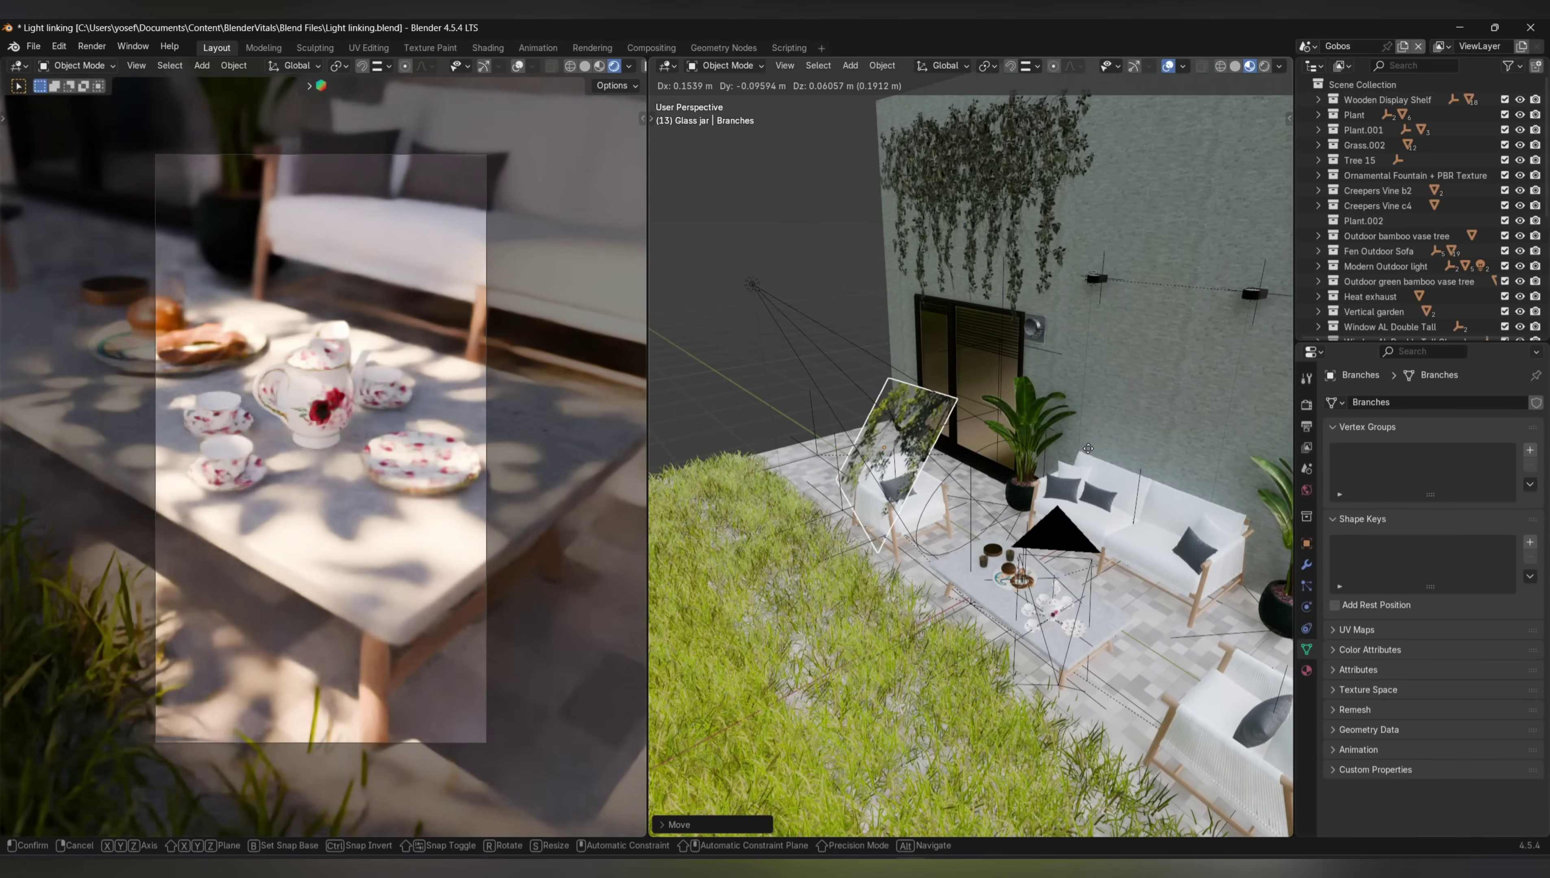
click(1092, 452)
key(r)
click(1076, 464)
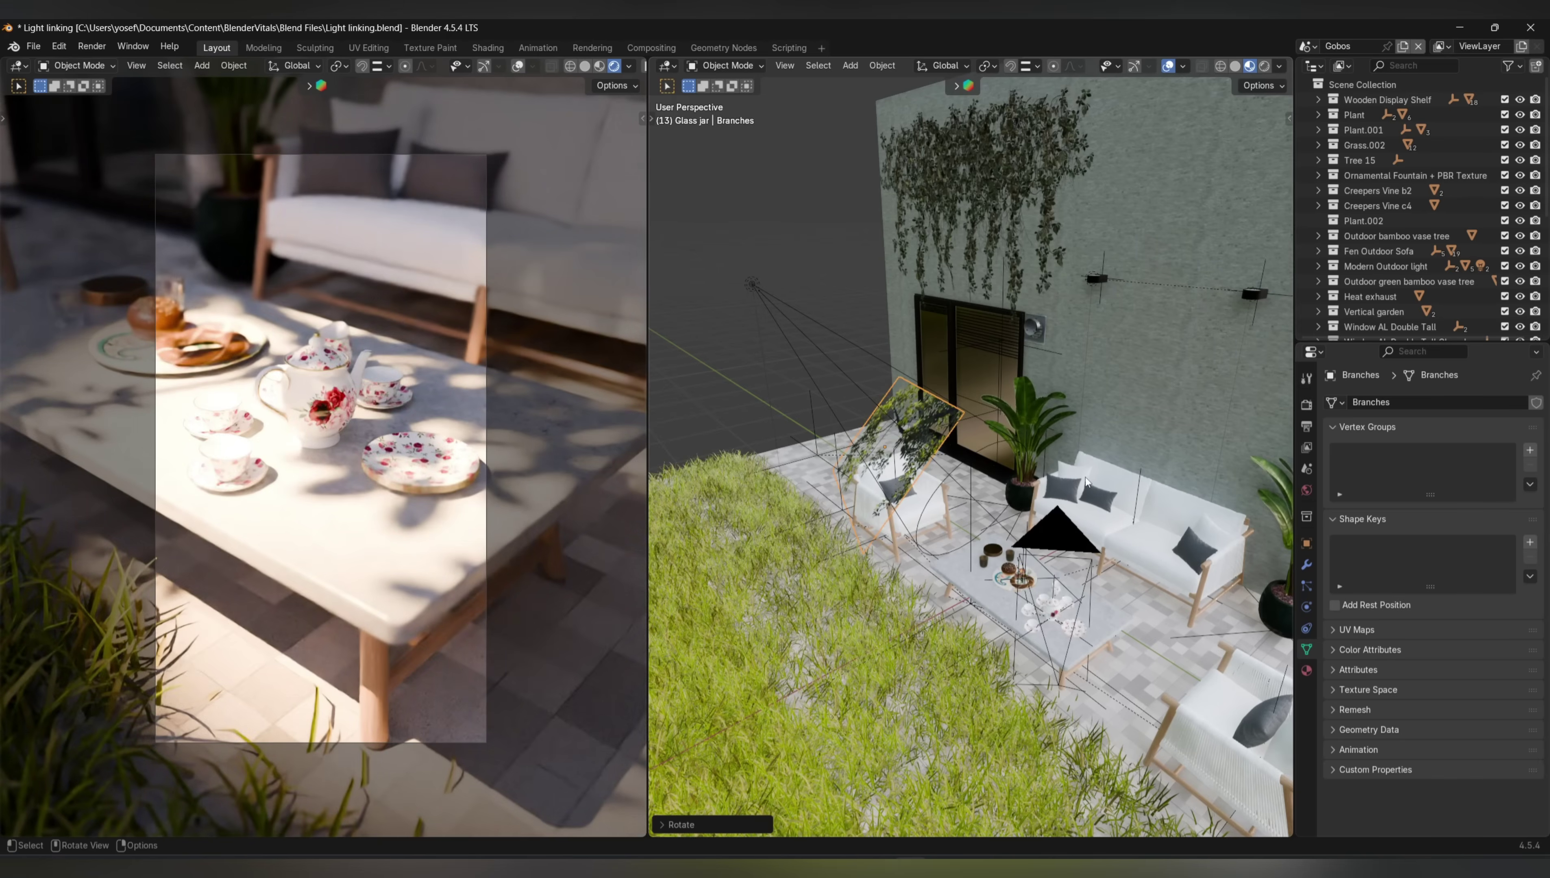
key(g)
click(1071, 438)
click(752, 283)
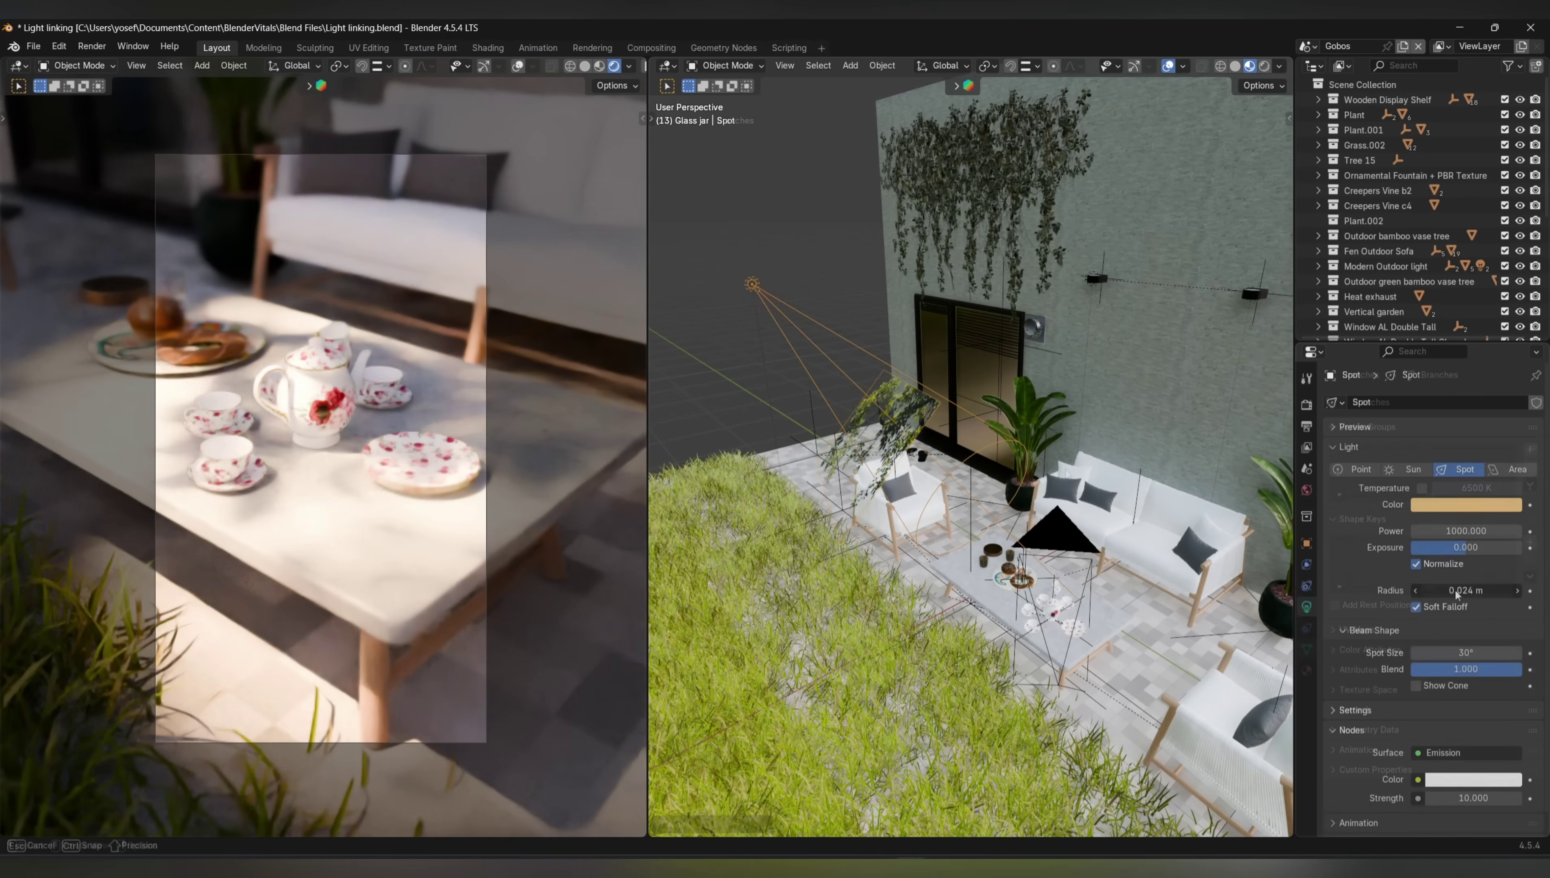
drag(1465, 590, 1482, 591)
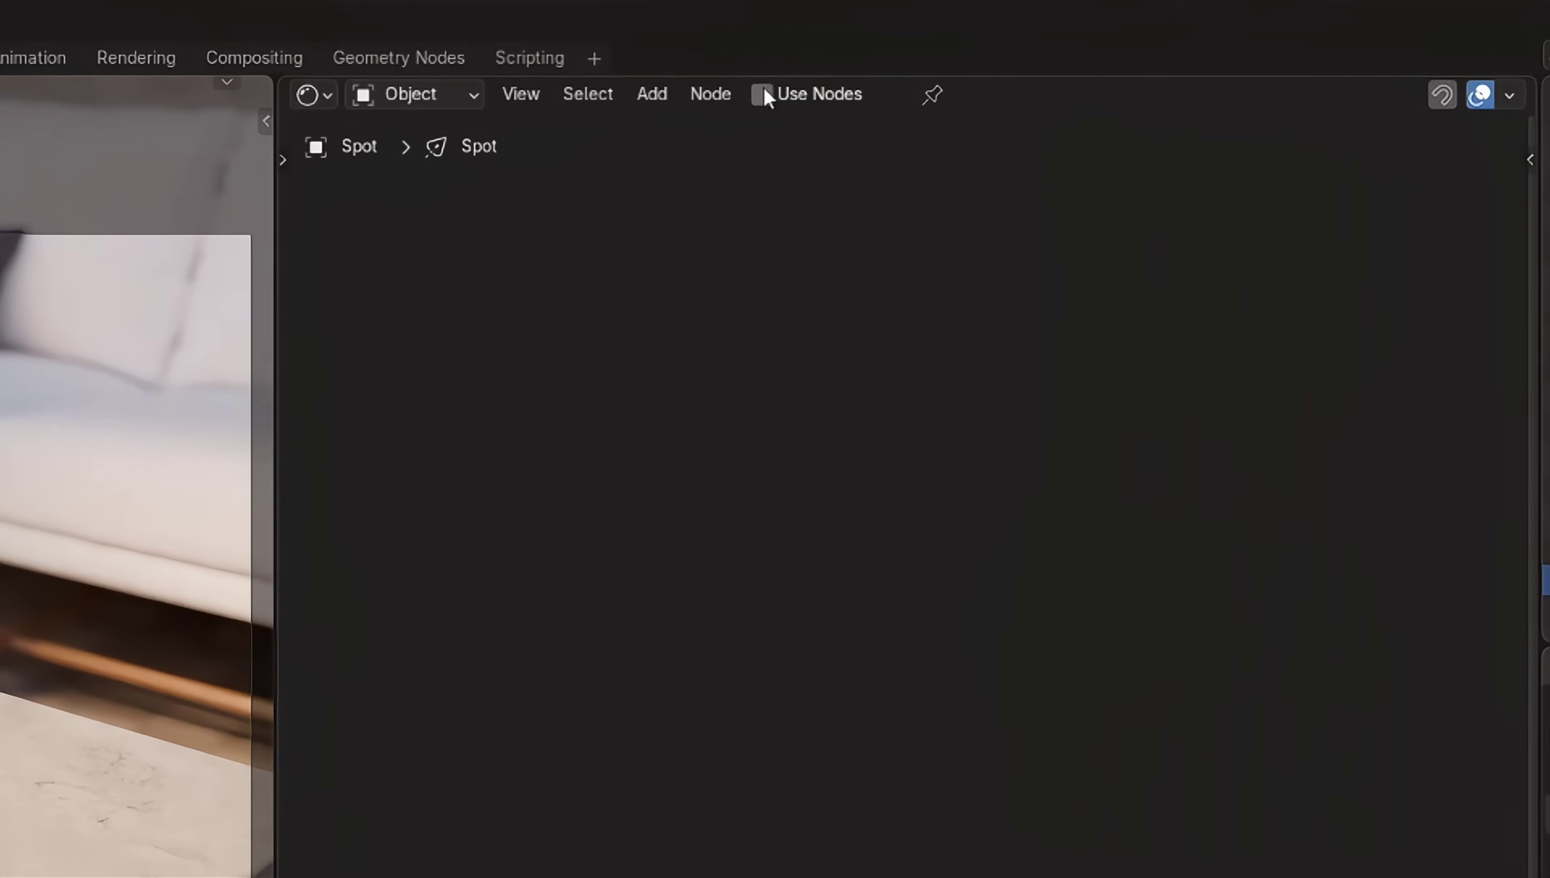
Drive the Spot's emission strength with Branches.png alpha through an Invert Color node, then enlarge its radius
click(763, 95)
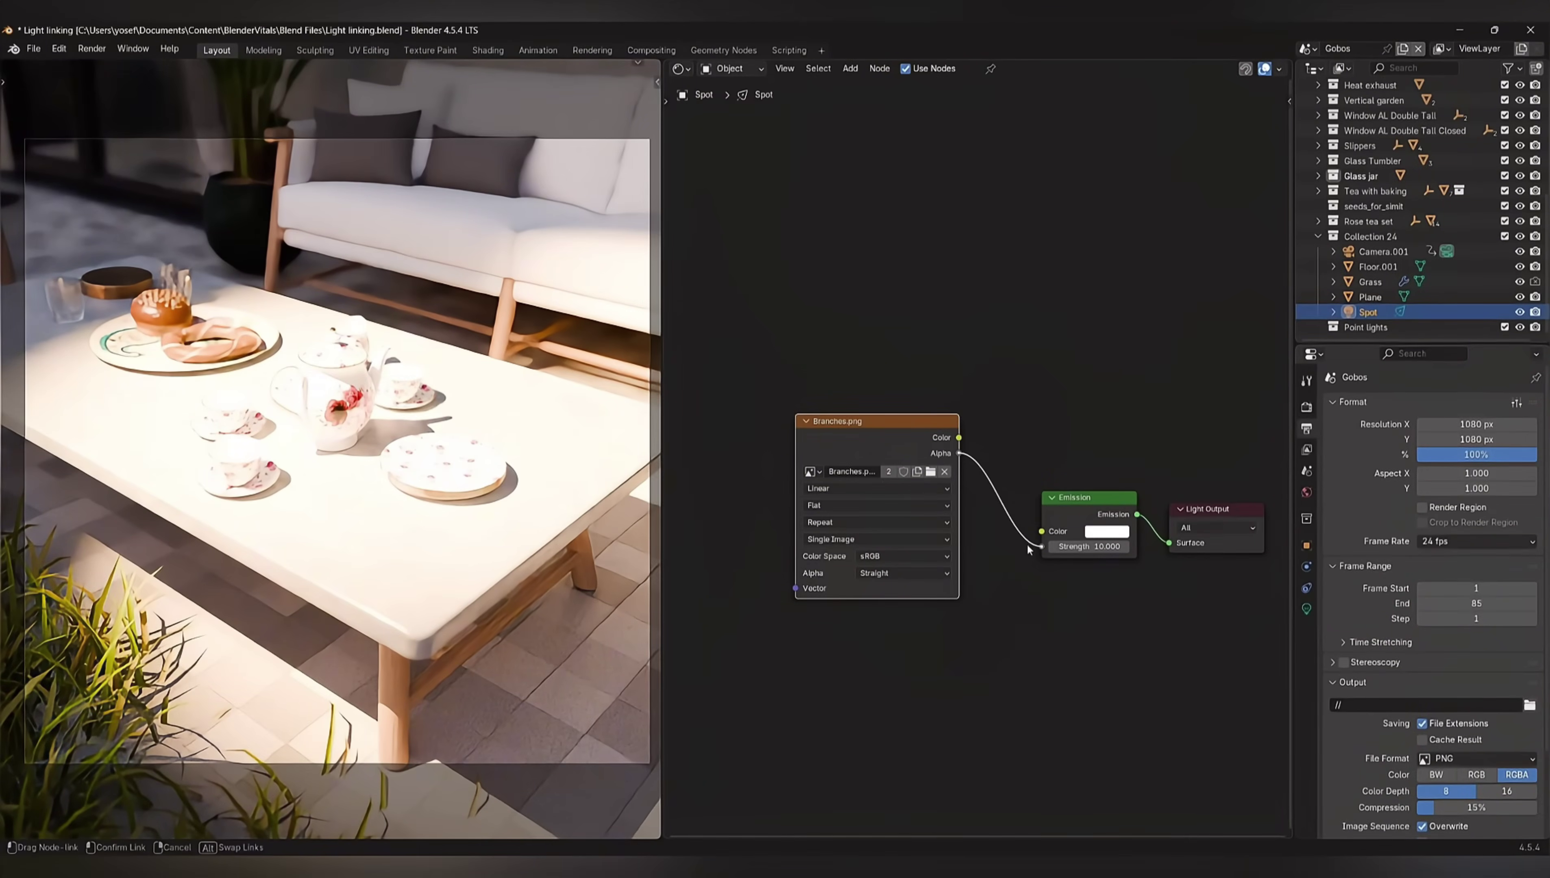
drag(1027, 544, 1031, 544)
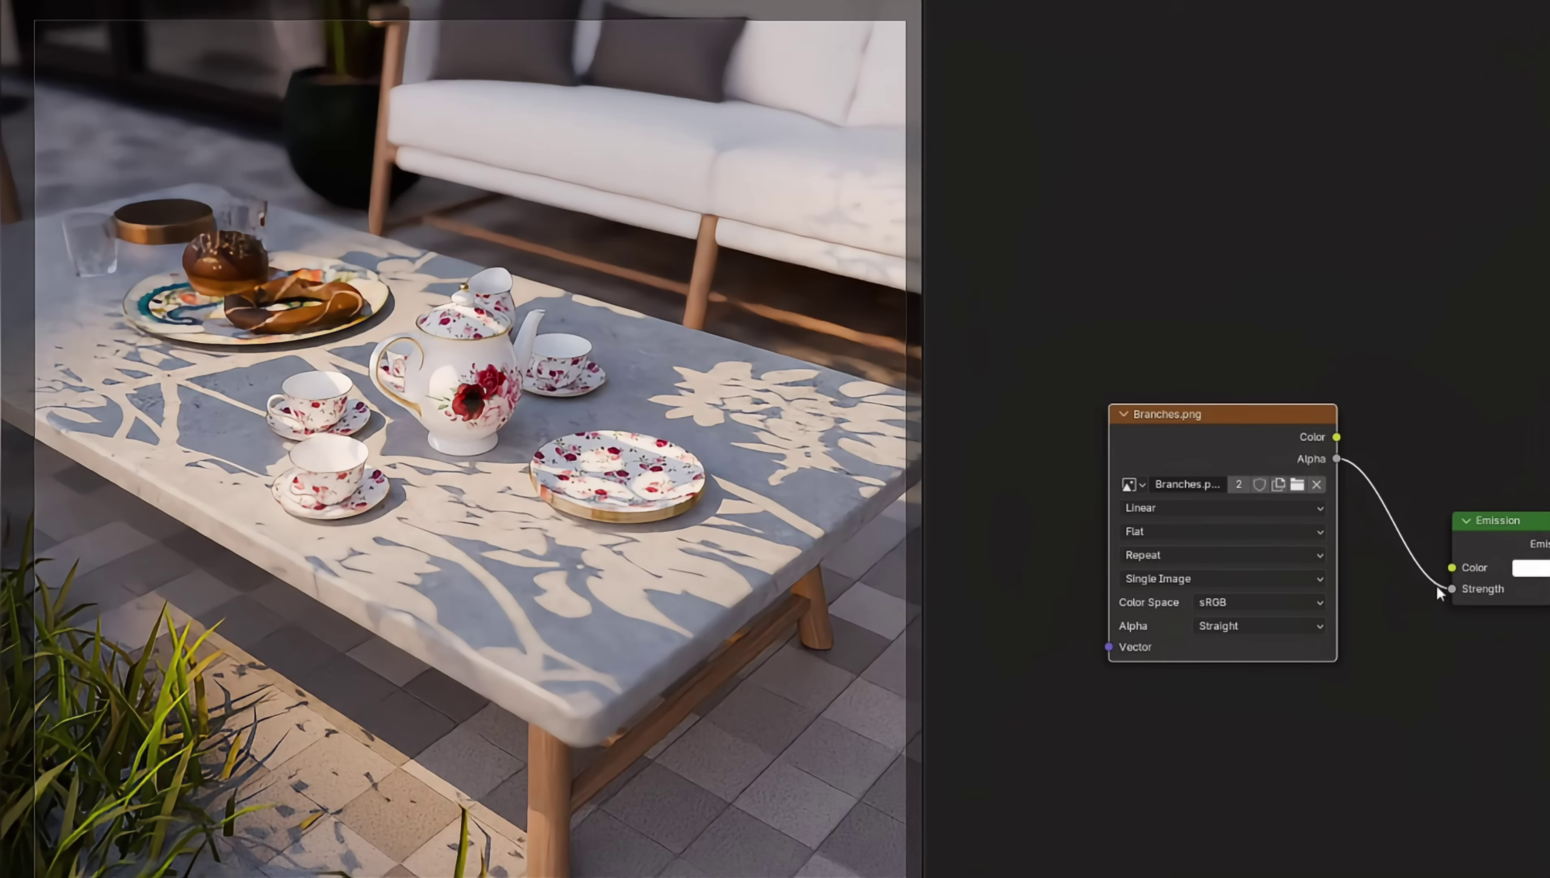
drag(1436, 585, 1409, 551)
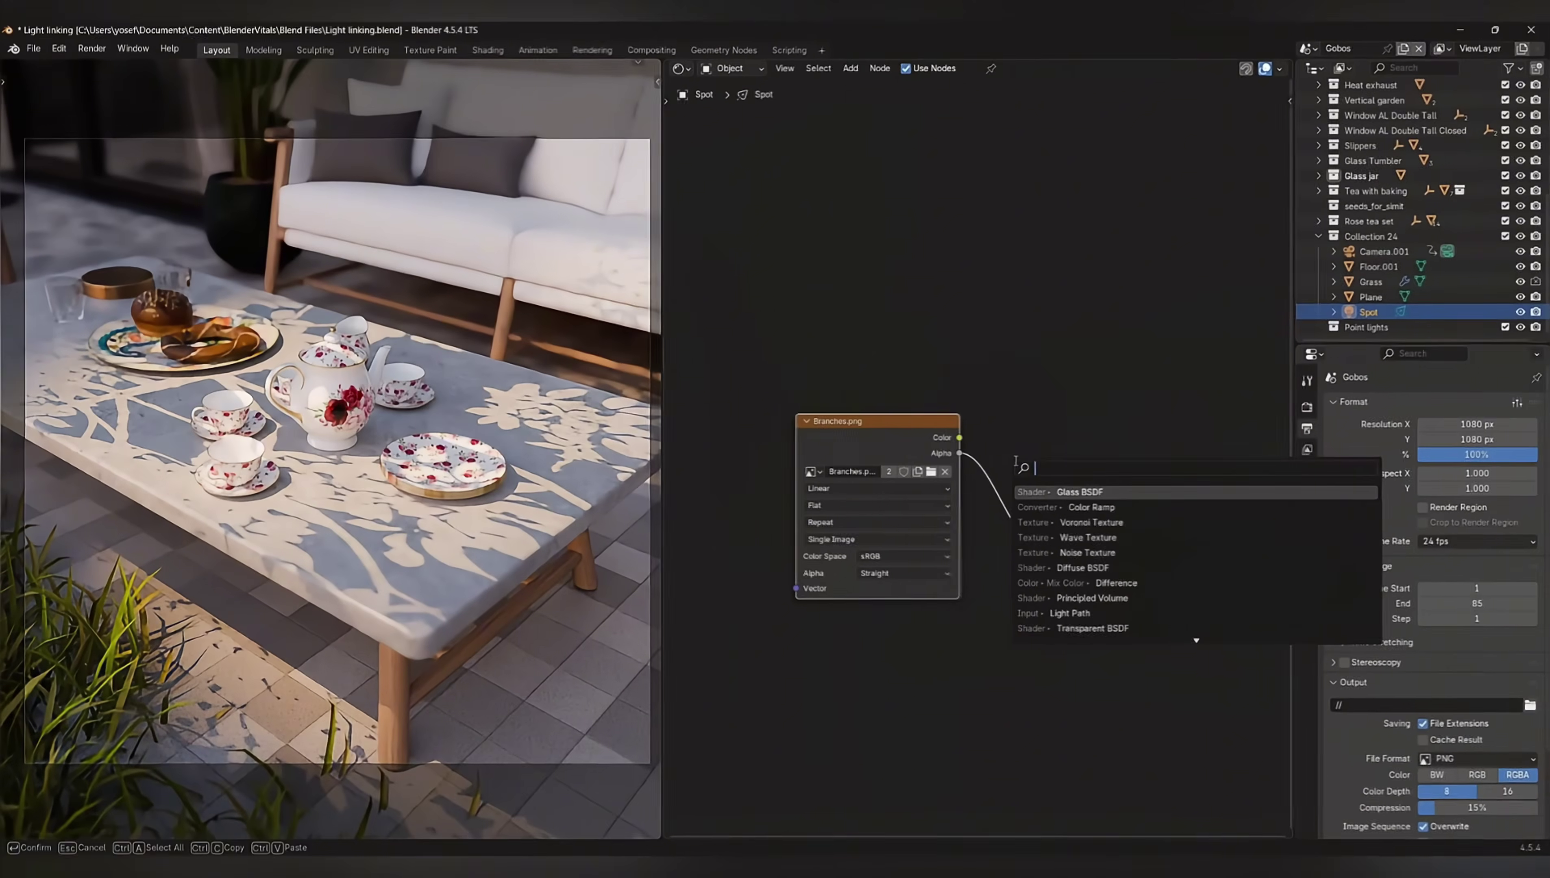
text(invert)
key(Return)
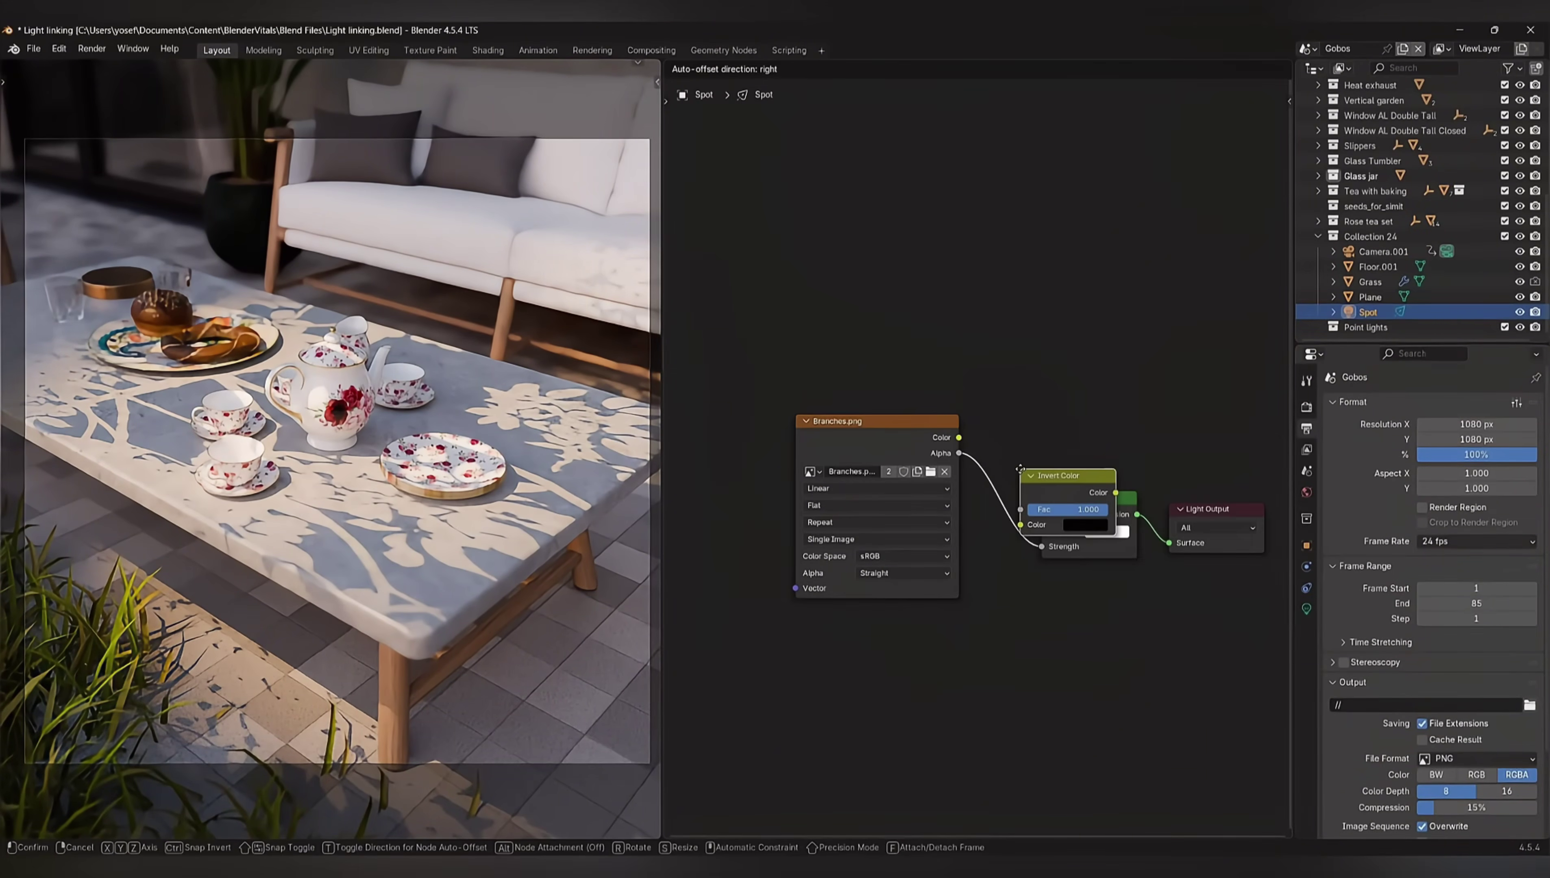
click(993, 466)
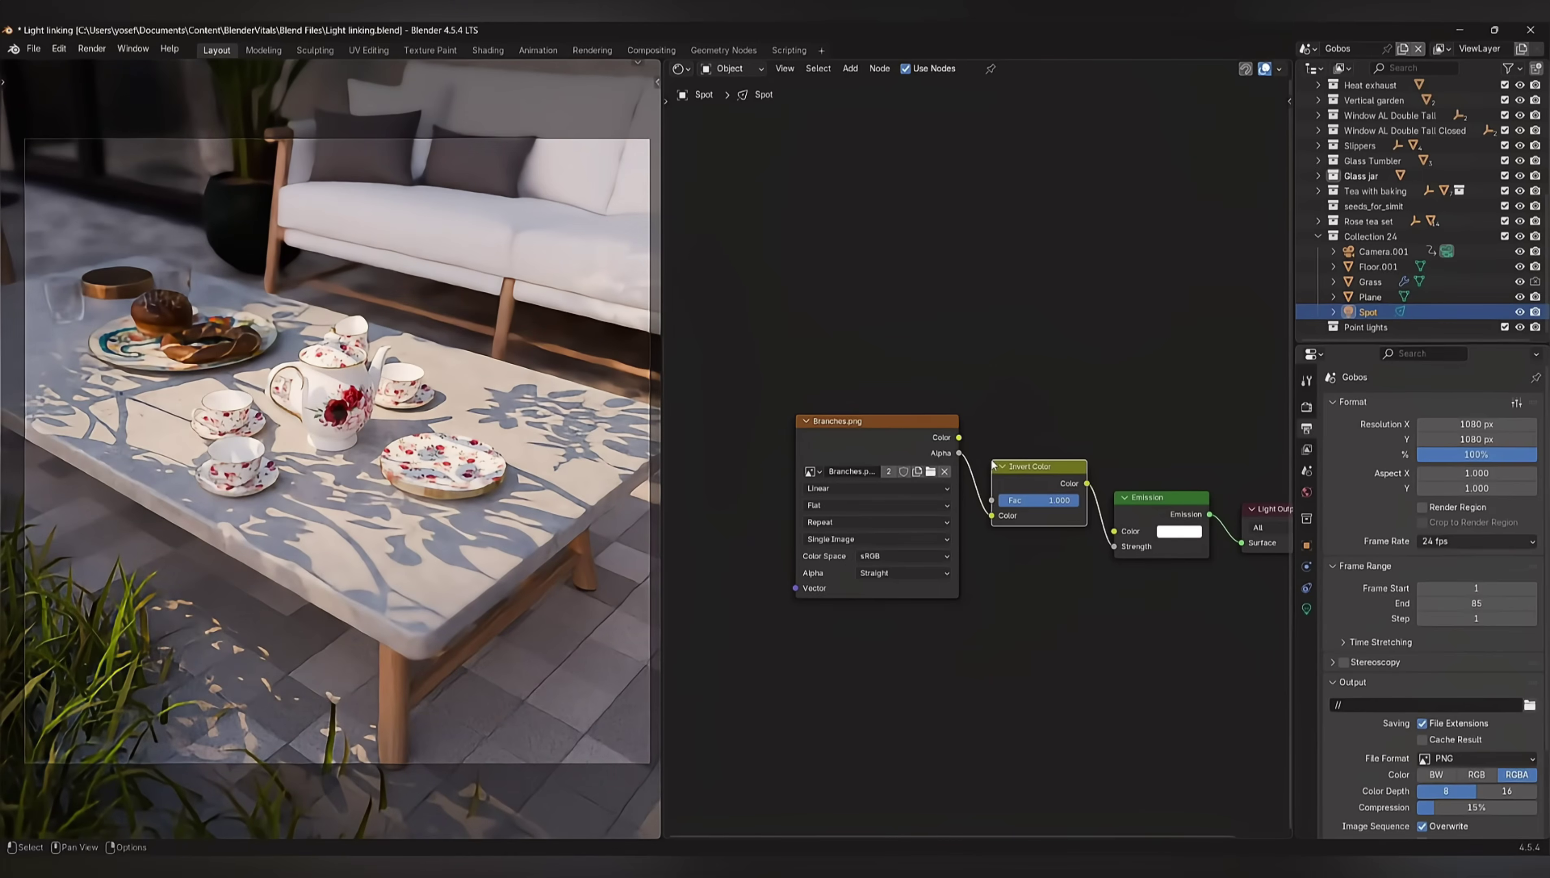
click(1306, 609)
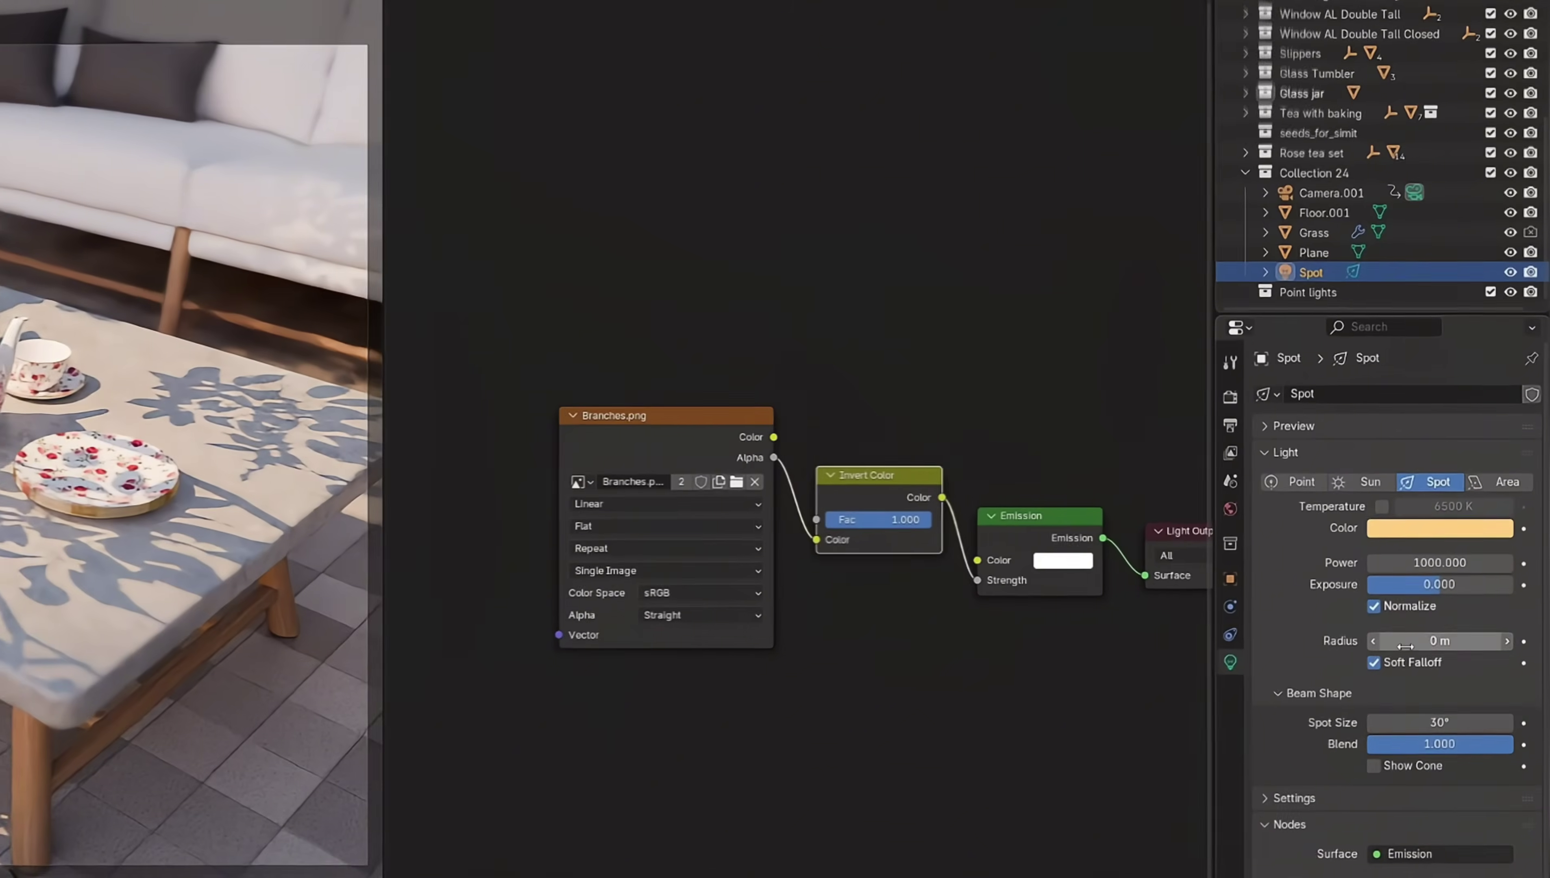
drag(1406, 646, 1420, 646)
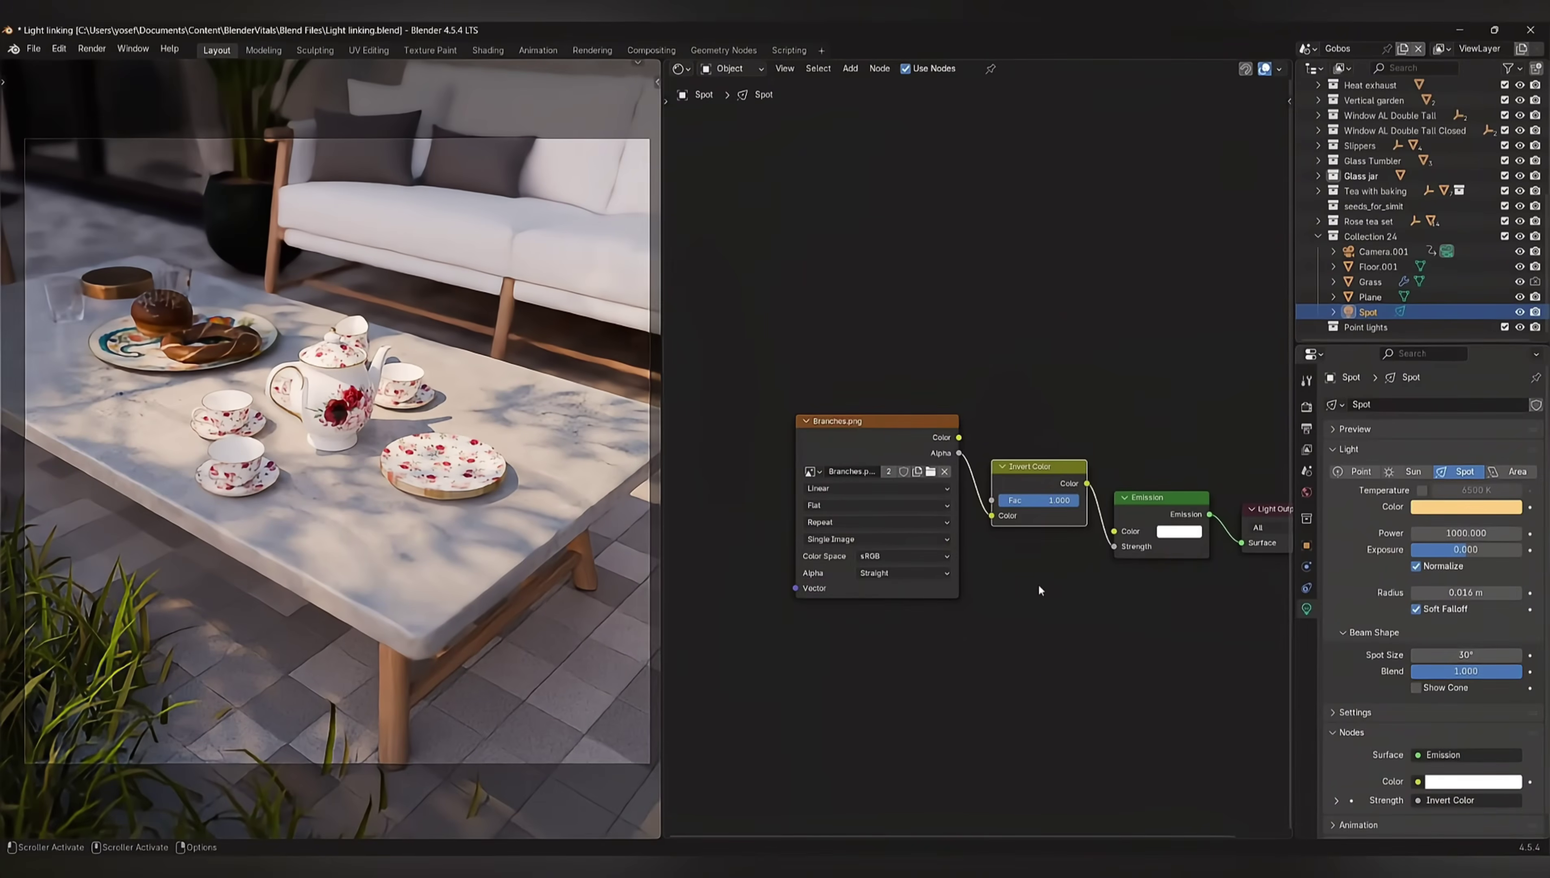
Add Texture Coordinate and Mapping nodes to the branch image with Ctrl+T and adjust Mapping Rotation Z
scroll(1298, 747, down, 1)
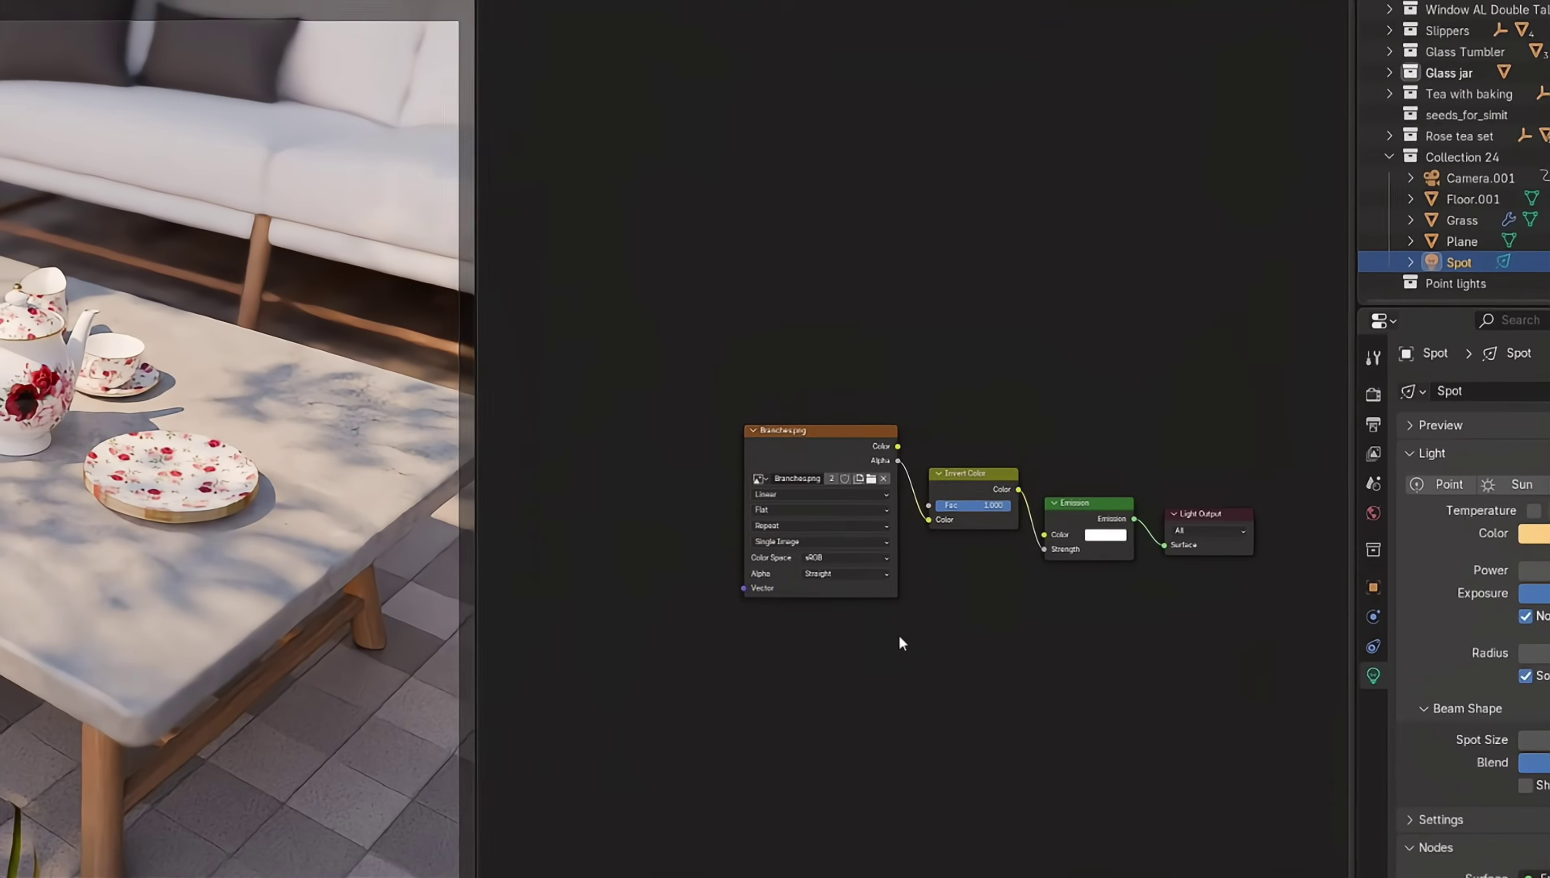
scroll(945, 603, down, 1)
middle_drag(944, 603, 978, 598)
scroll(981, 601, up, 1)
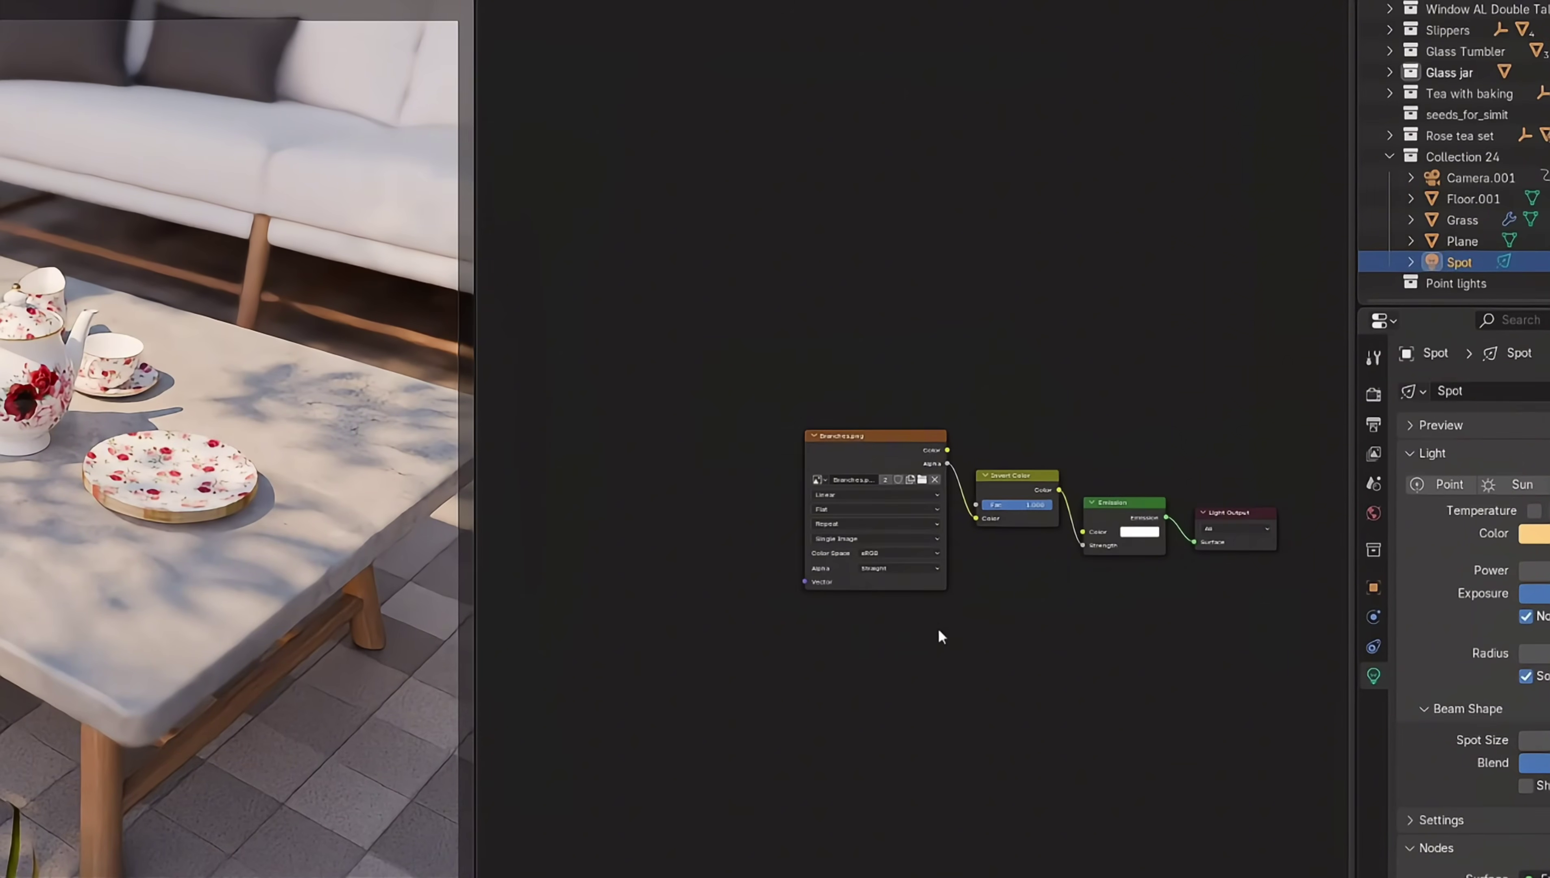
key(ctrl+t)
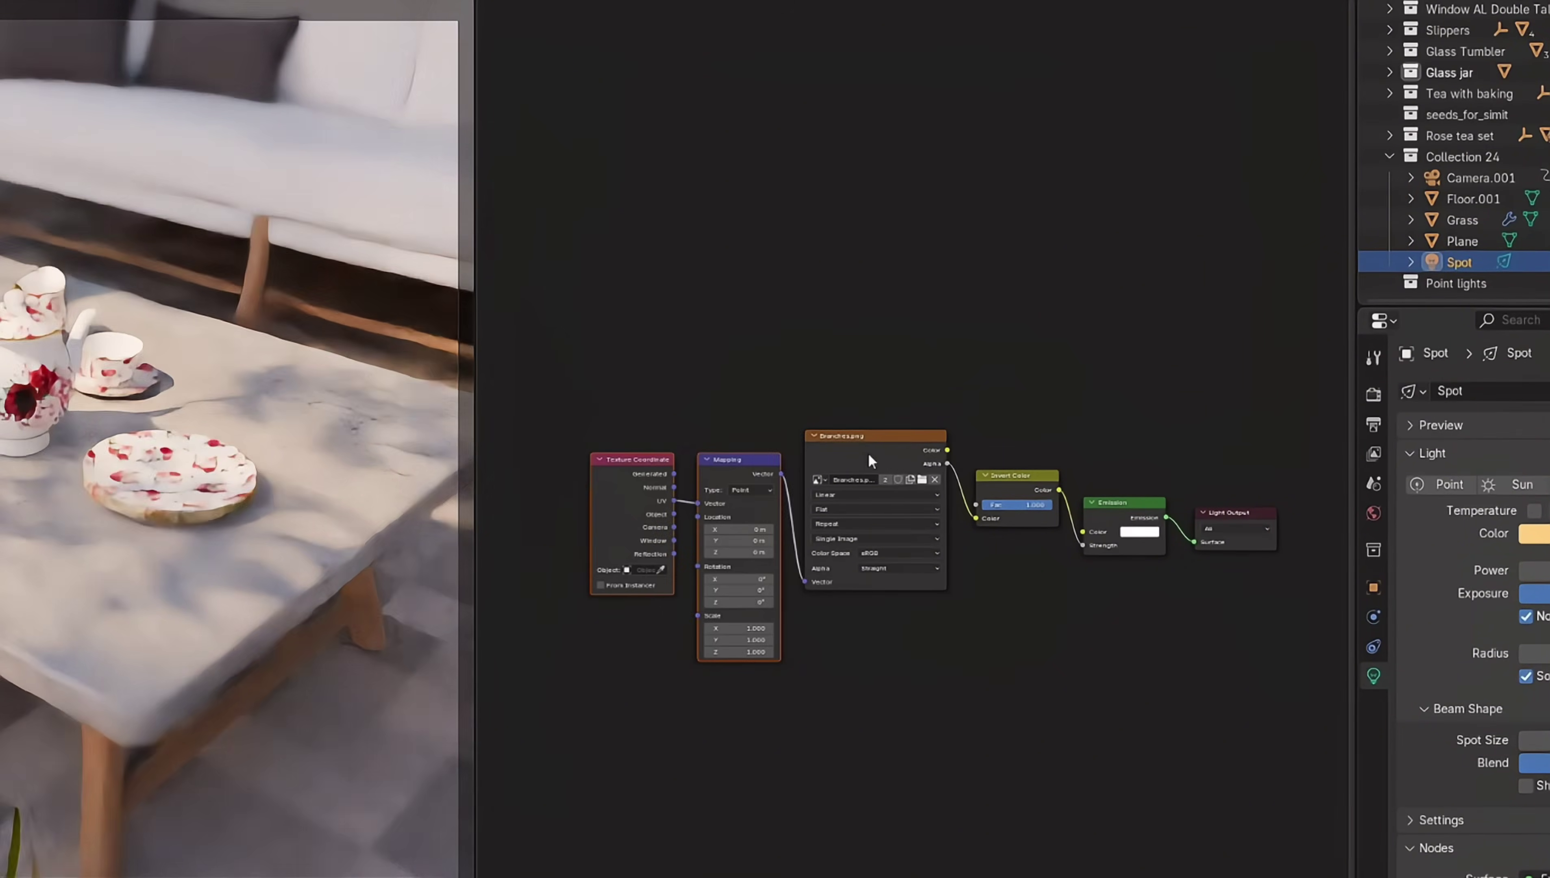
scroll(869, 455, up, 2)
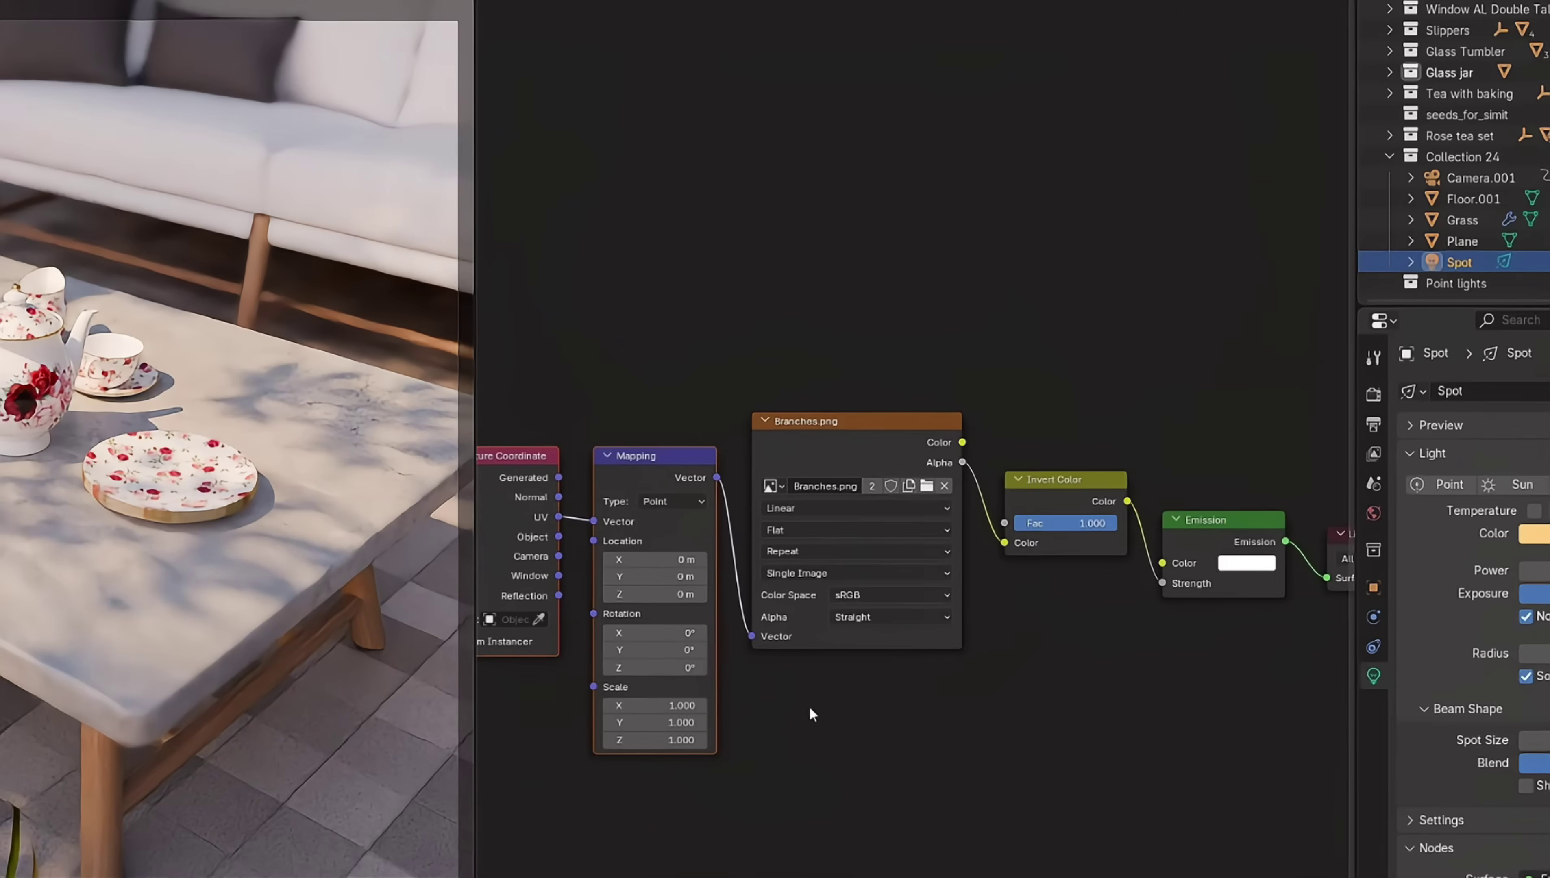
middle_drag(809, 706, 904, 665)
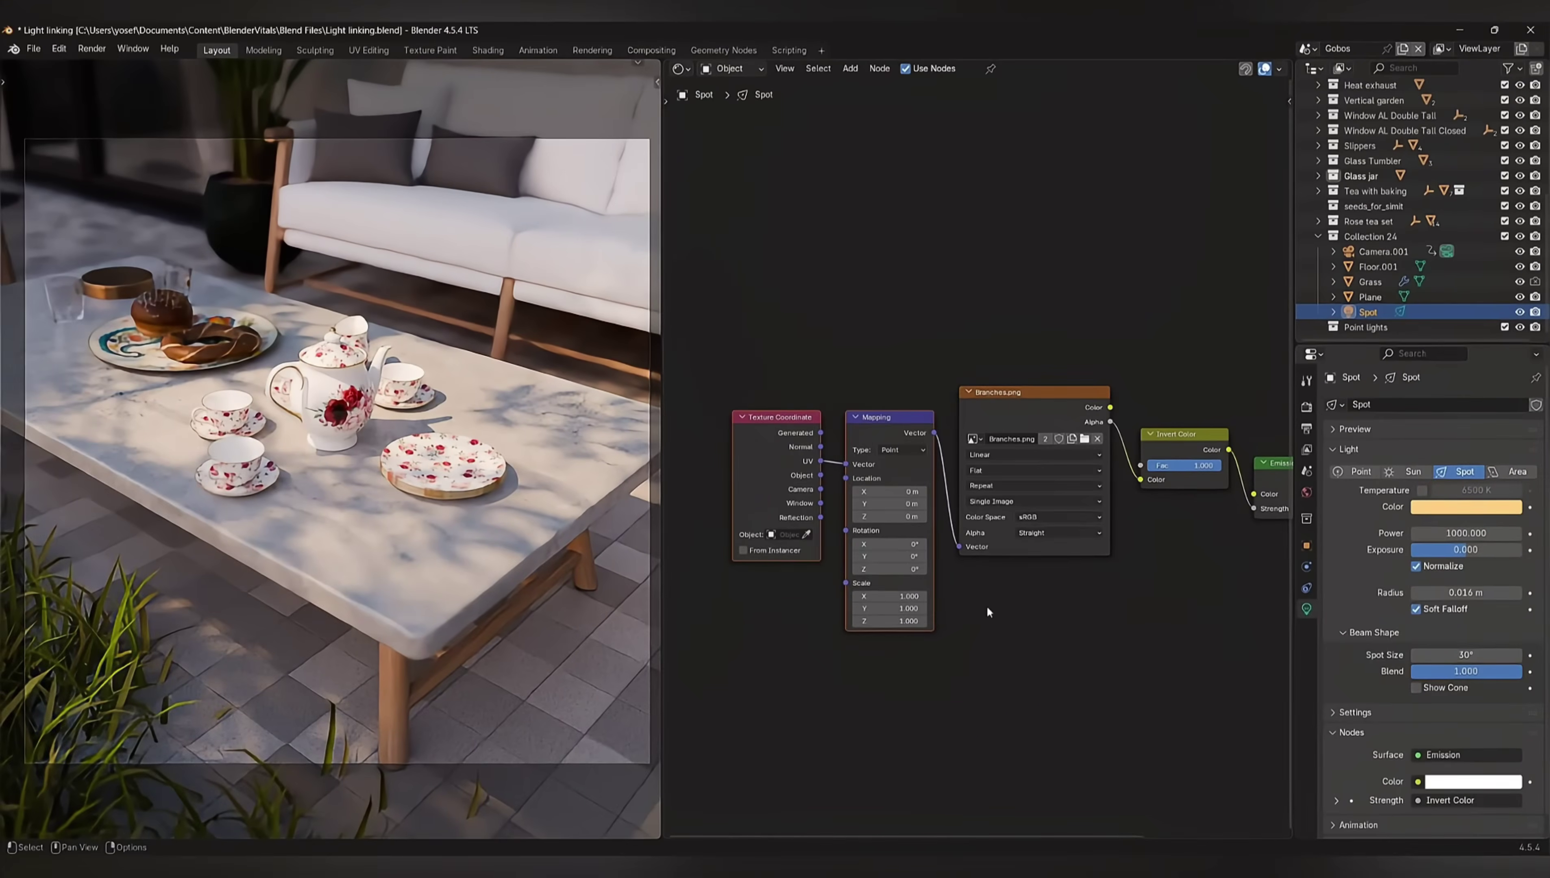
click(978, 608)
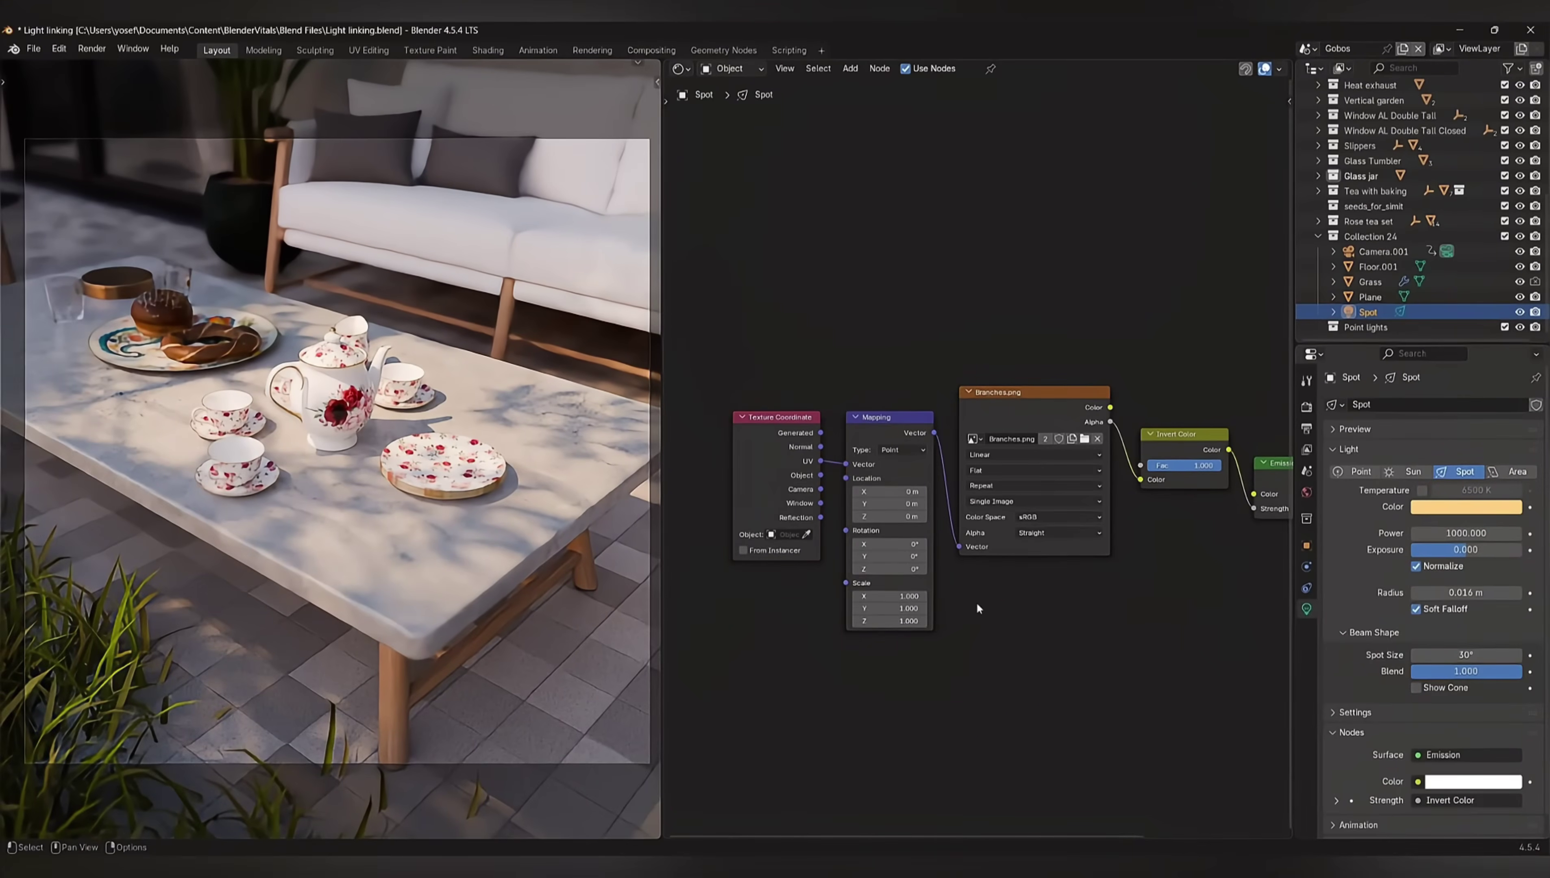
drag(890, 569, 900, 569)
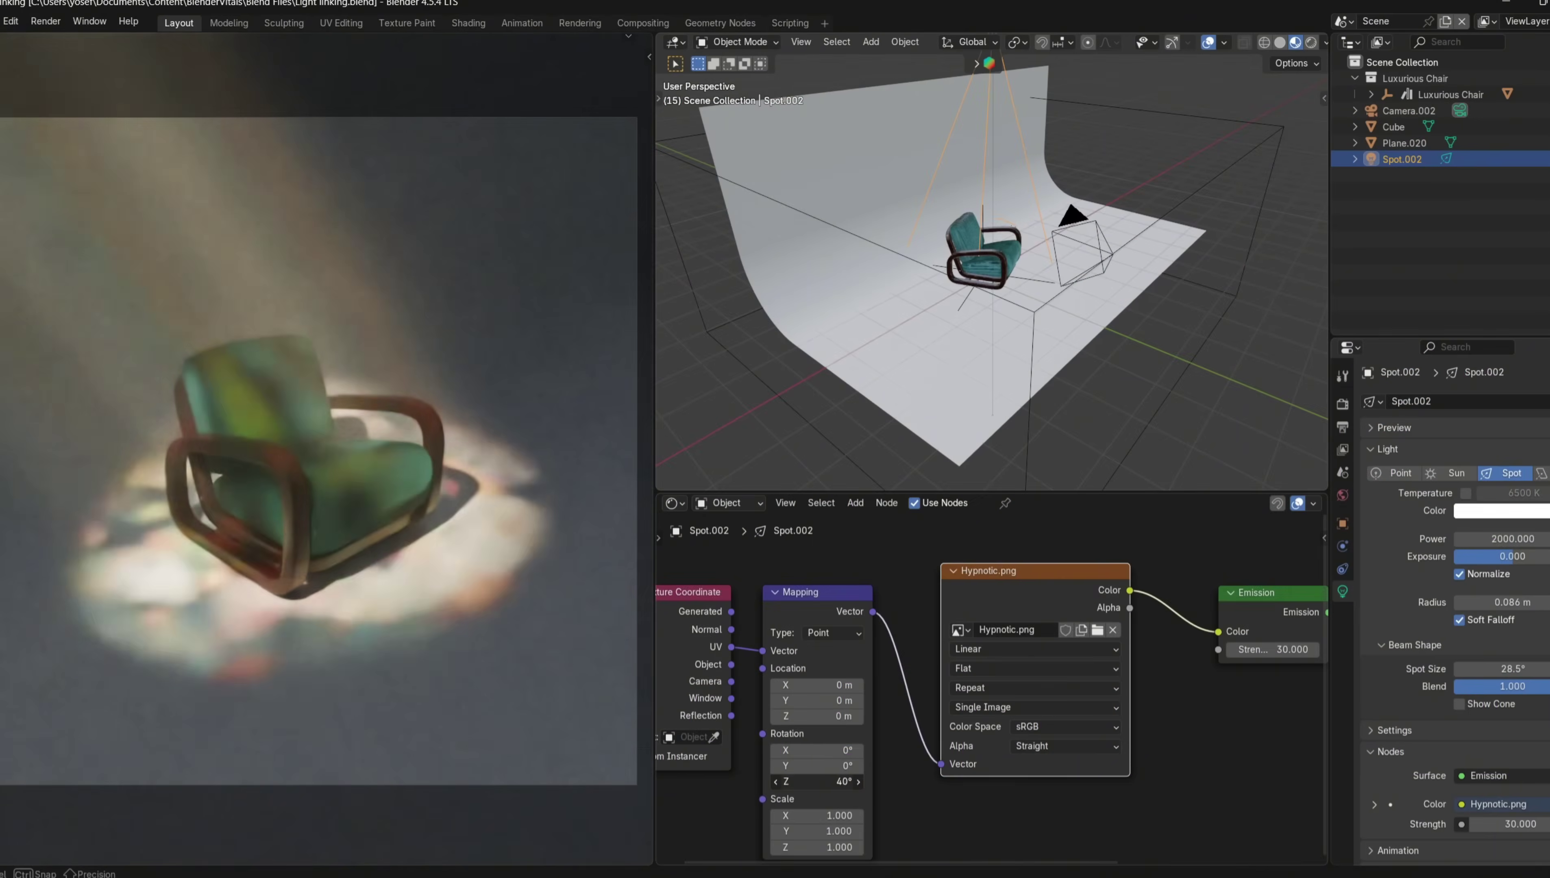
Set the pattern rotation to 21.5°, feed Mapping into a Wave Texture, and raise emission strength to about 20
drag(818, 781, 791, 781)
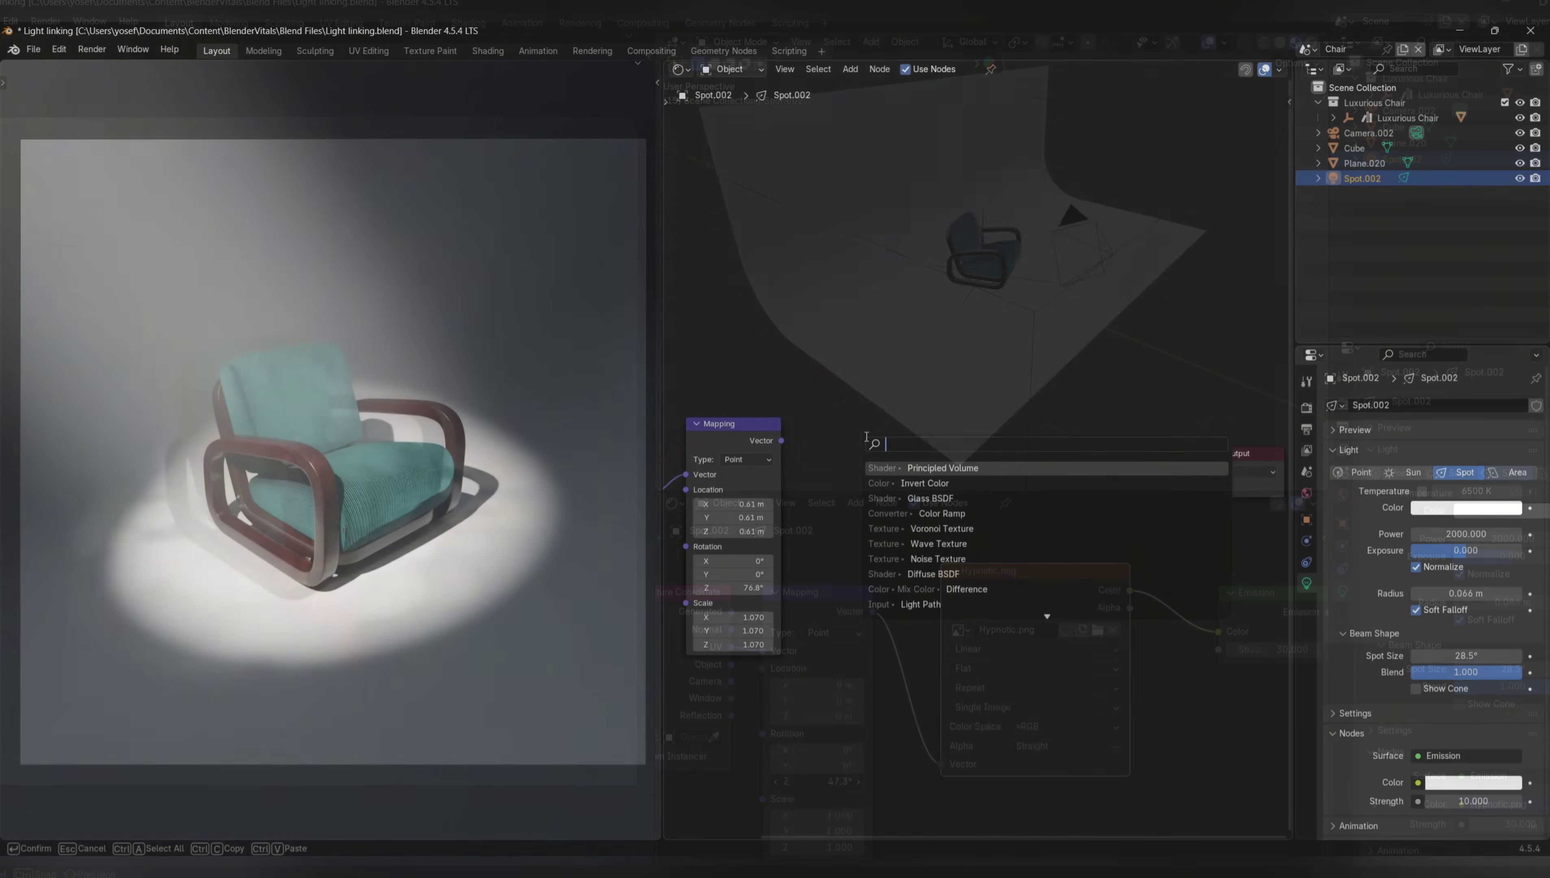
click(876, 425)
drag(781, 440, 876, 520)
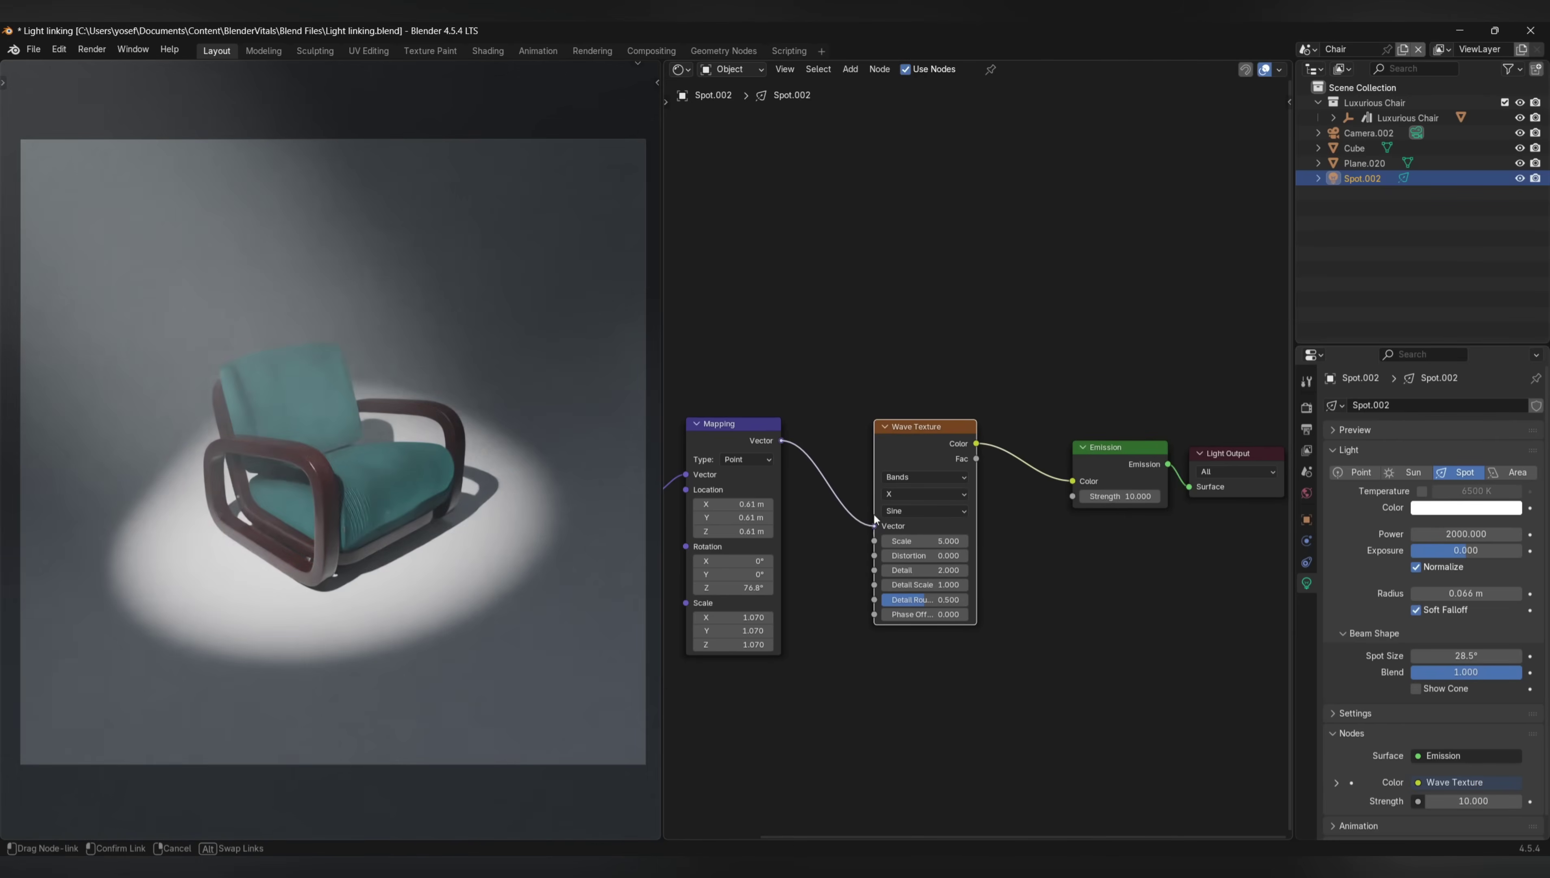
scroll(1122, 496, up, 1)
drag(1122, 497, 1169, 497)
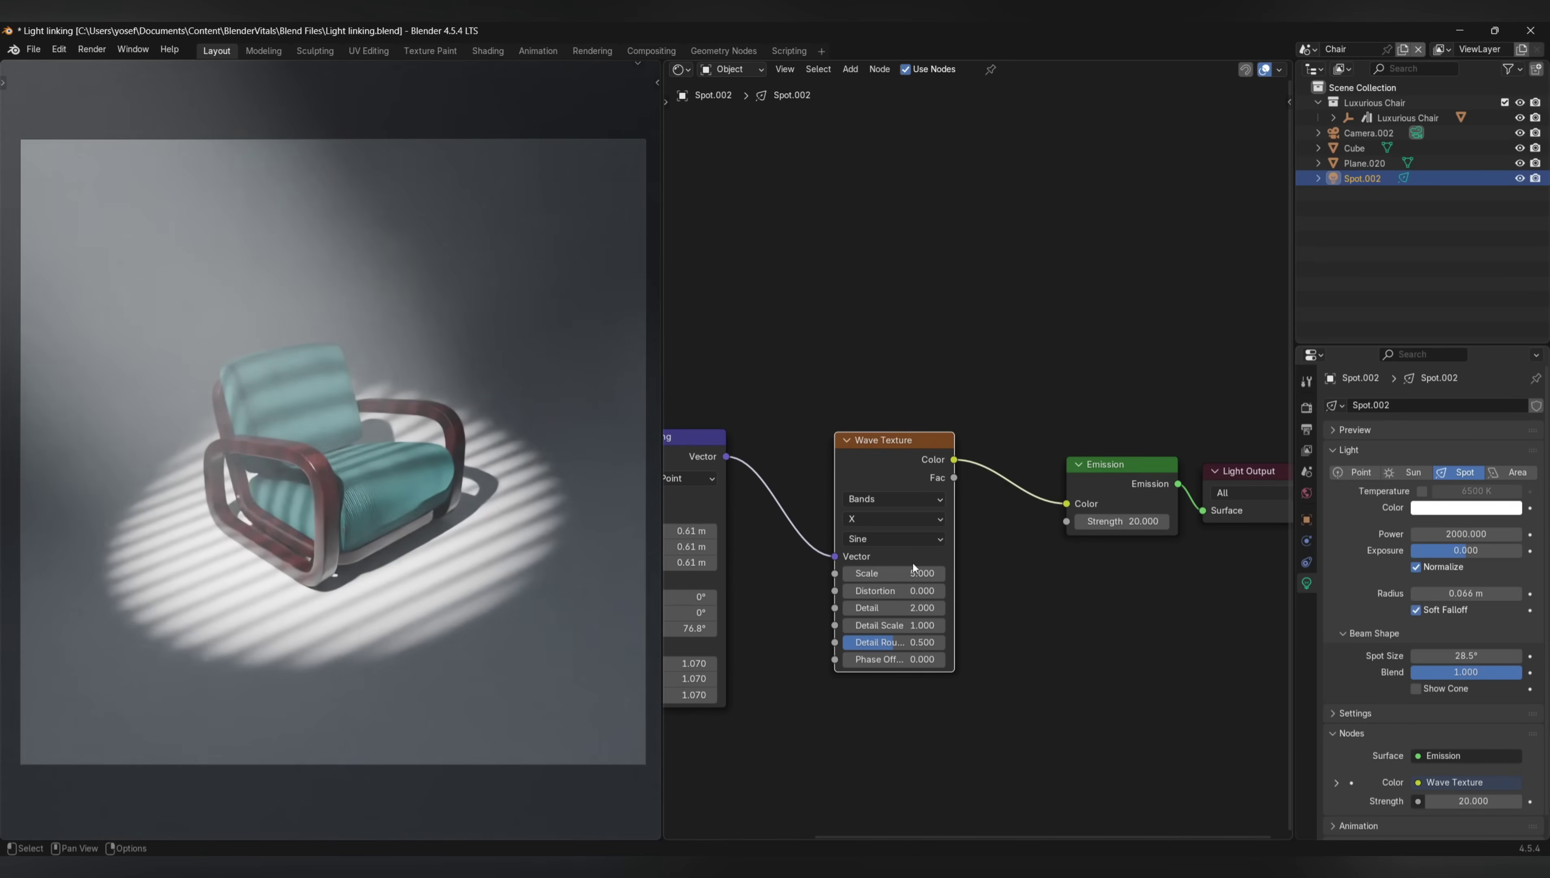
drag(902, 557, 987, 549)
Insert a Color Ramp between the texture and Emission, moving its white stop to 0.455
key(shift+a)
click(1040, 453)
click(1015, 529)
drag(1100, 552, 1007, 552)
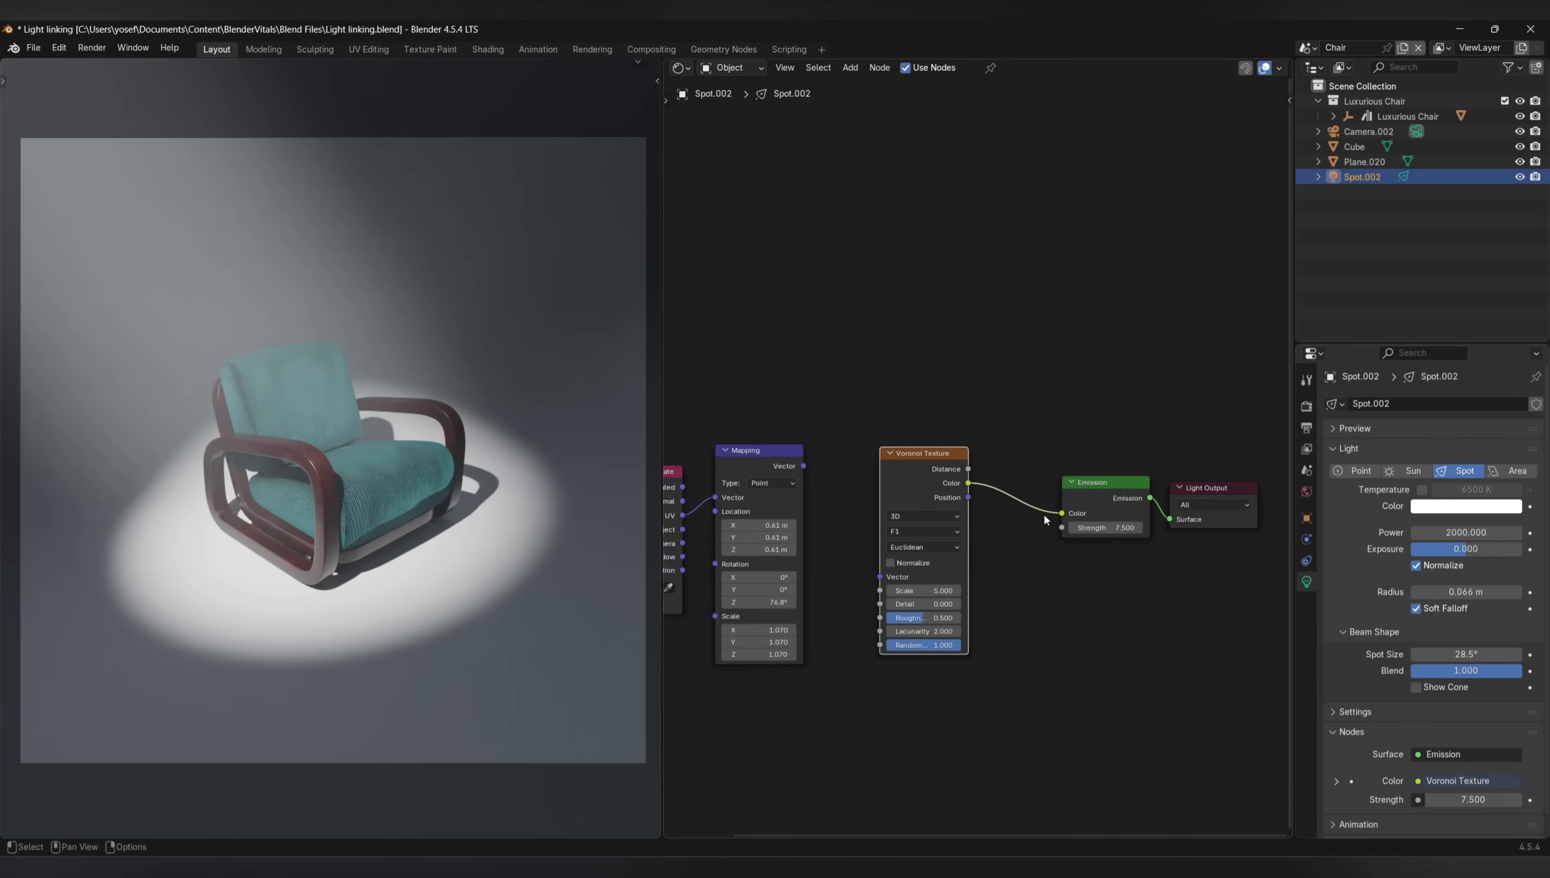
Connect Mapping to a Voronoi Texture, lowering roughness to about 0.36 and reducing scale
drag(804, 466, 880, 576)
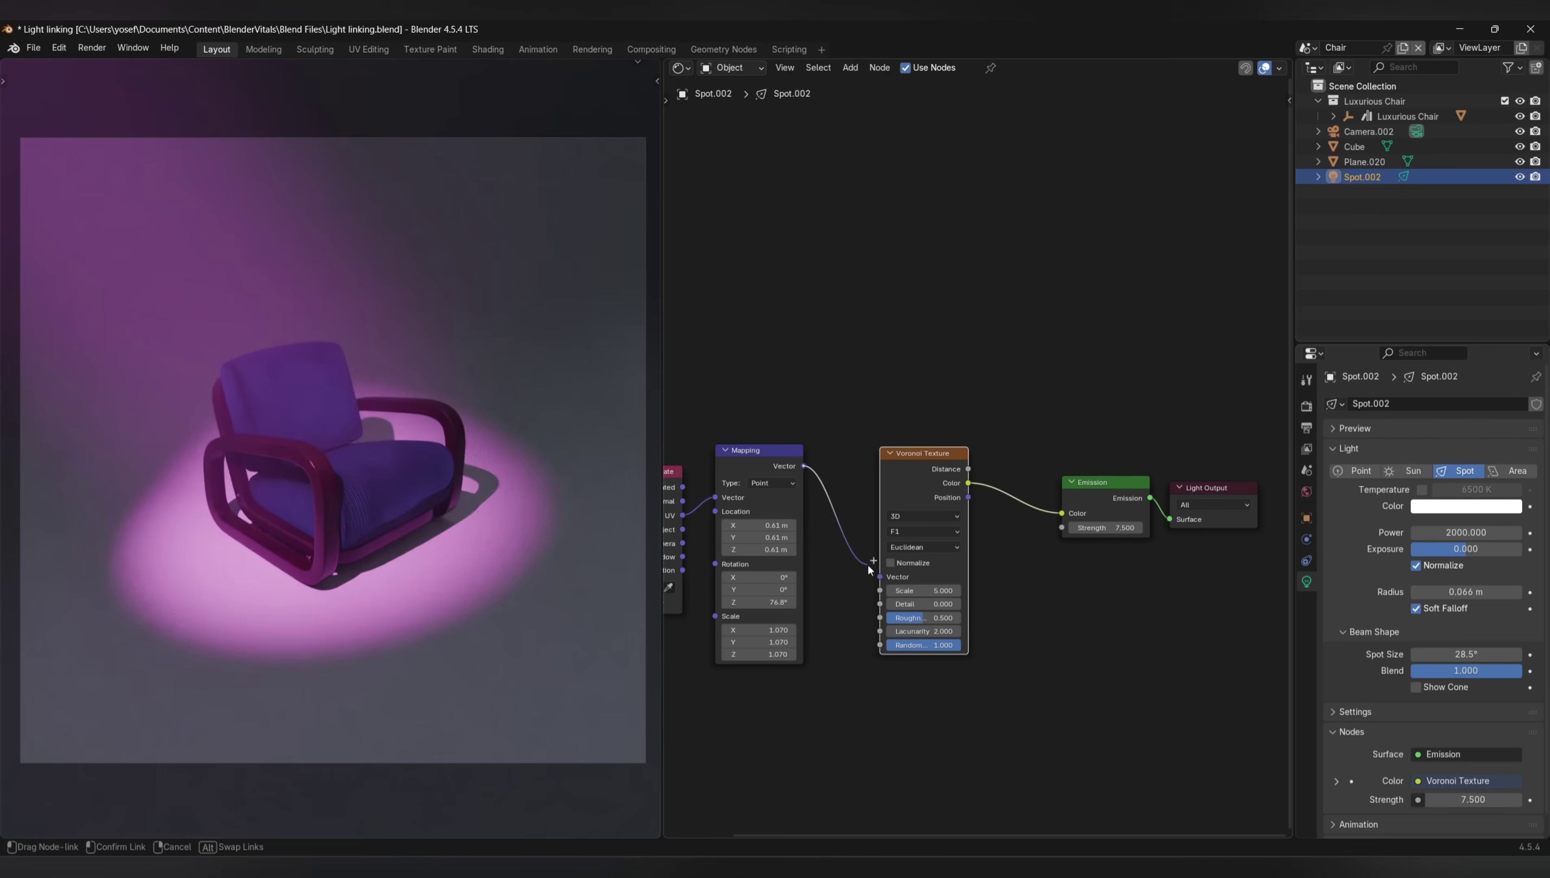
scroll(940, 588, up, 2)
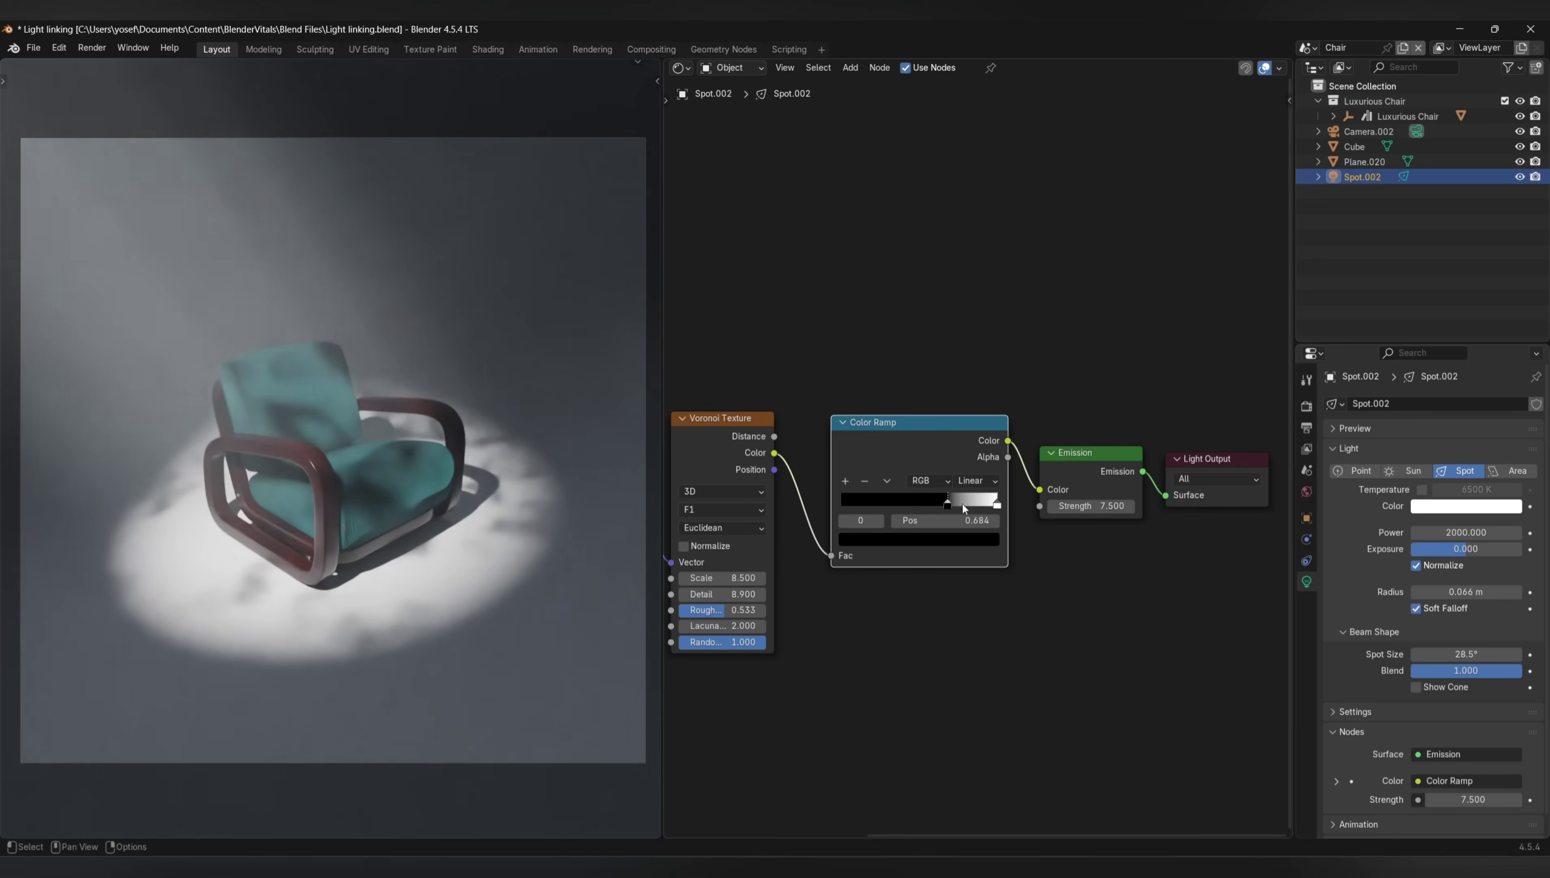
drag(800, 596, 769, 596)
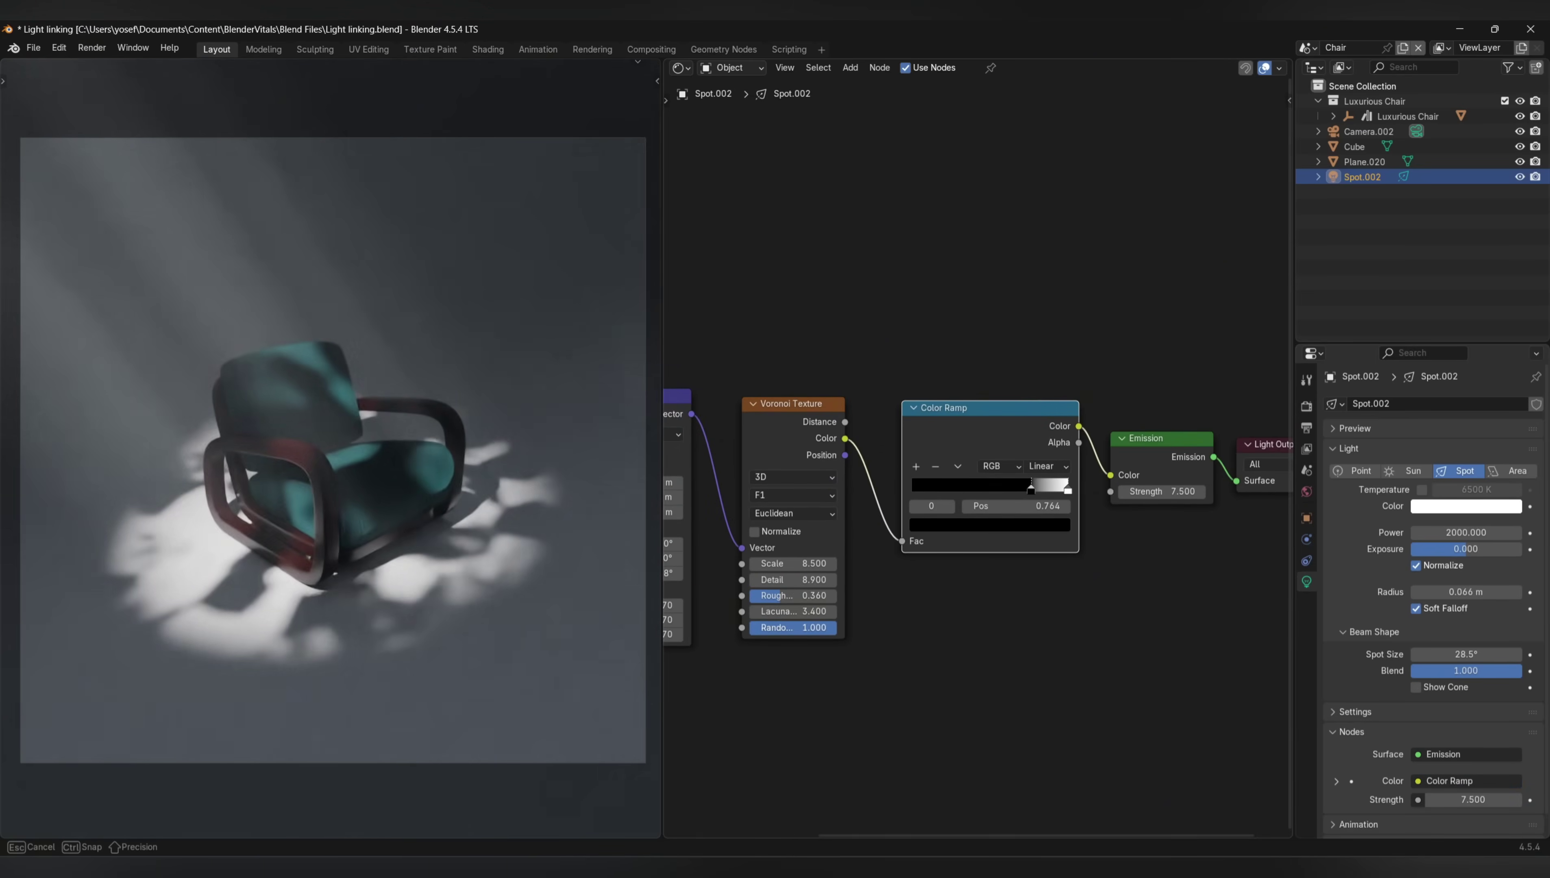
drag(800, 564, 769, 564)
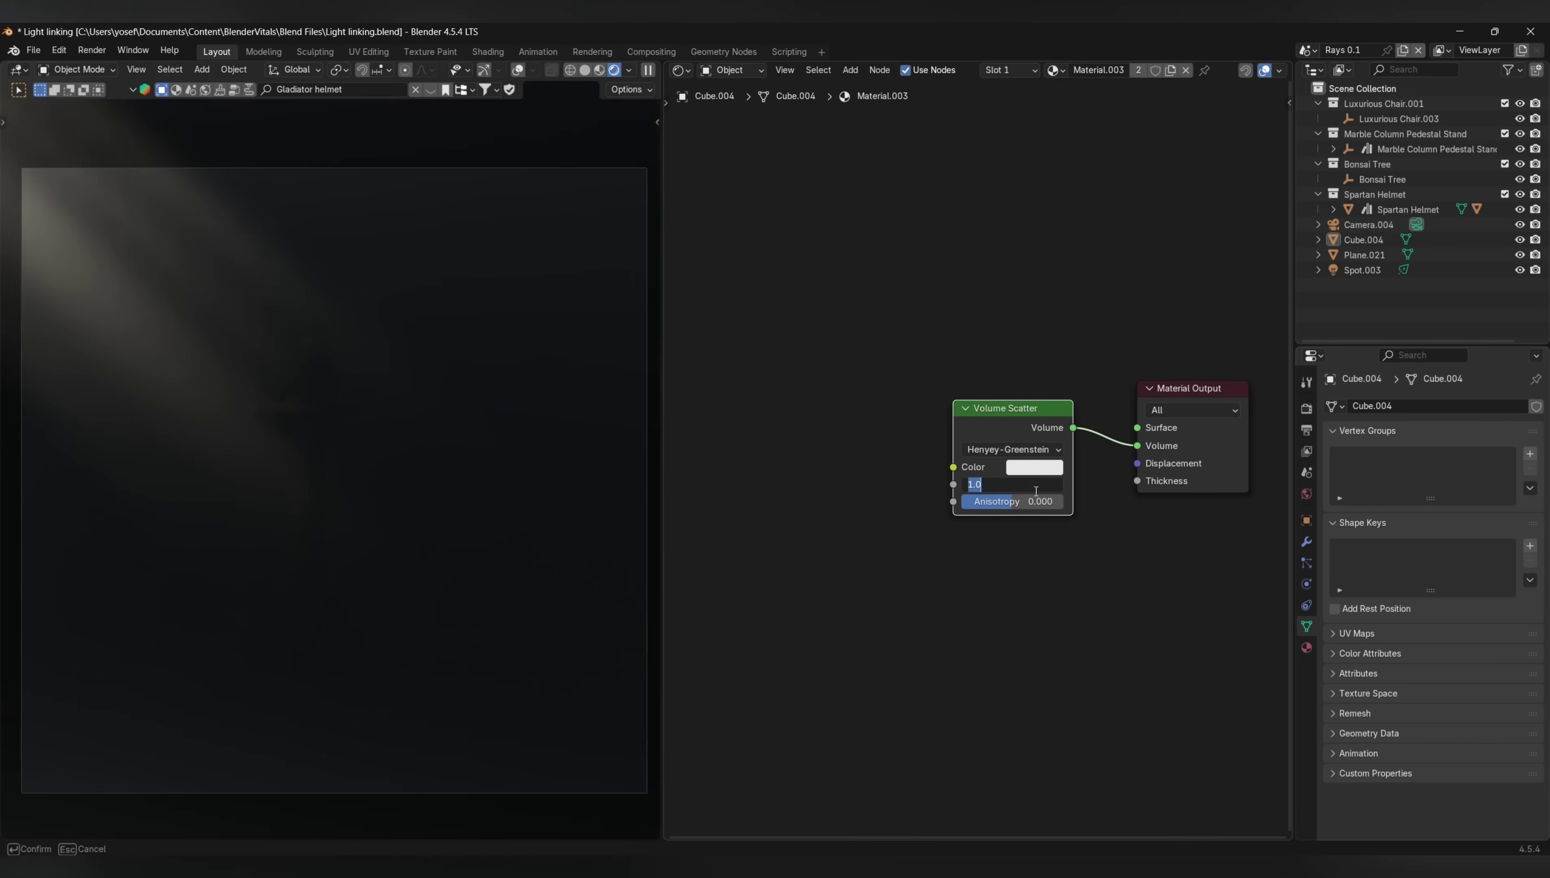
Set the Volume Scatter density to 0.01 and rotate the selected object around Z
text(0.01)
key(Return)
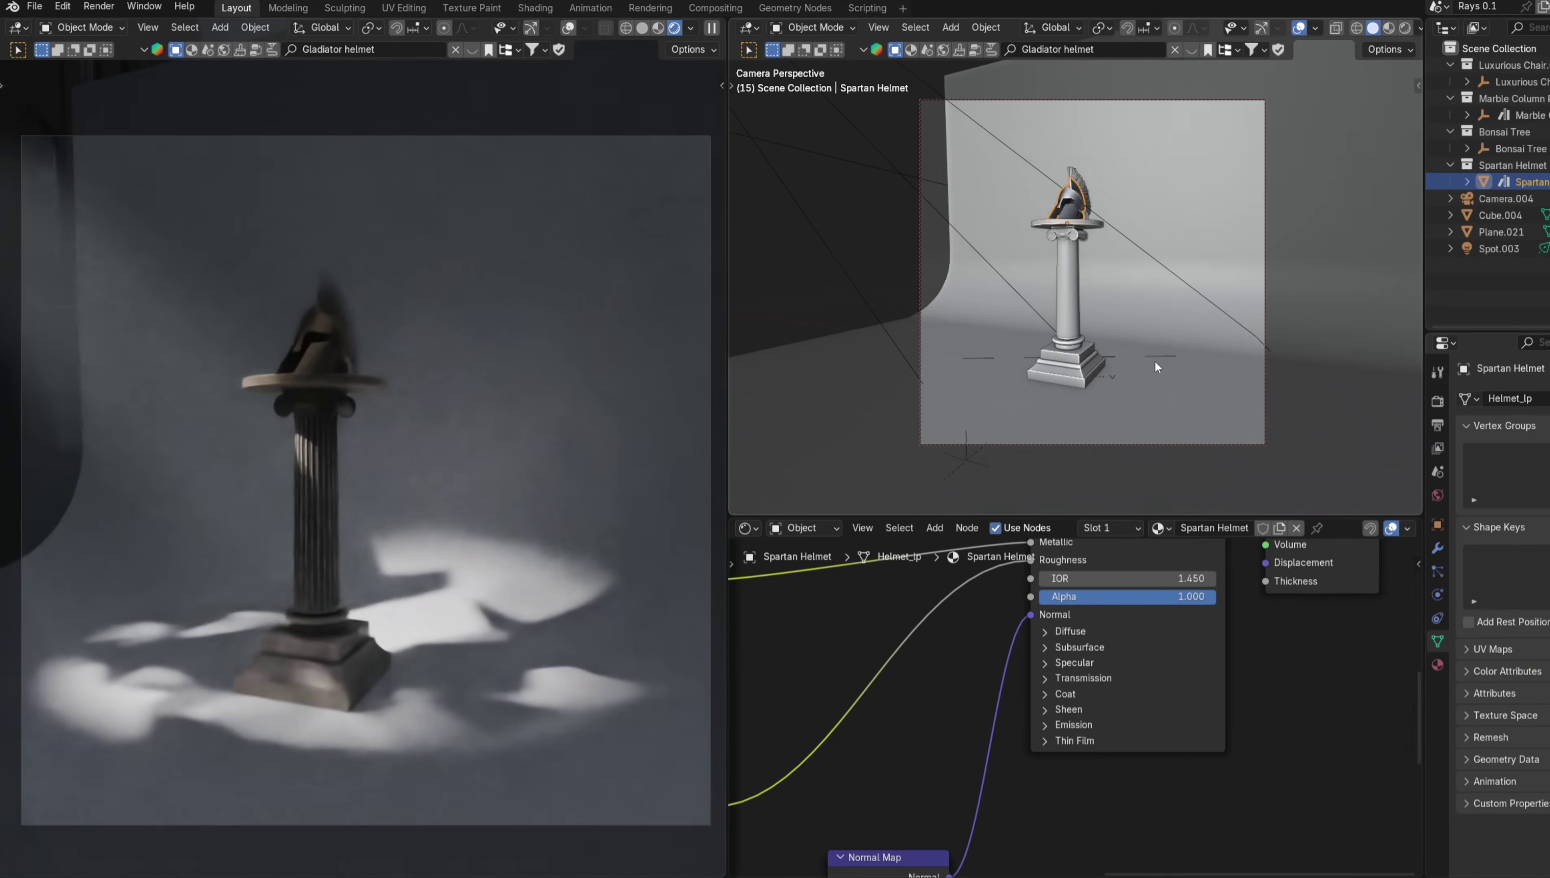
key(r)
key(z)
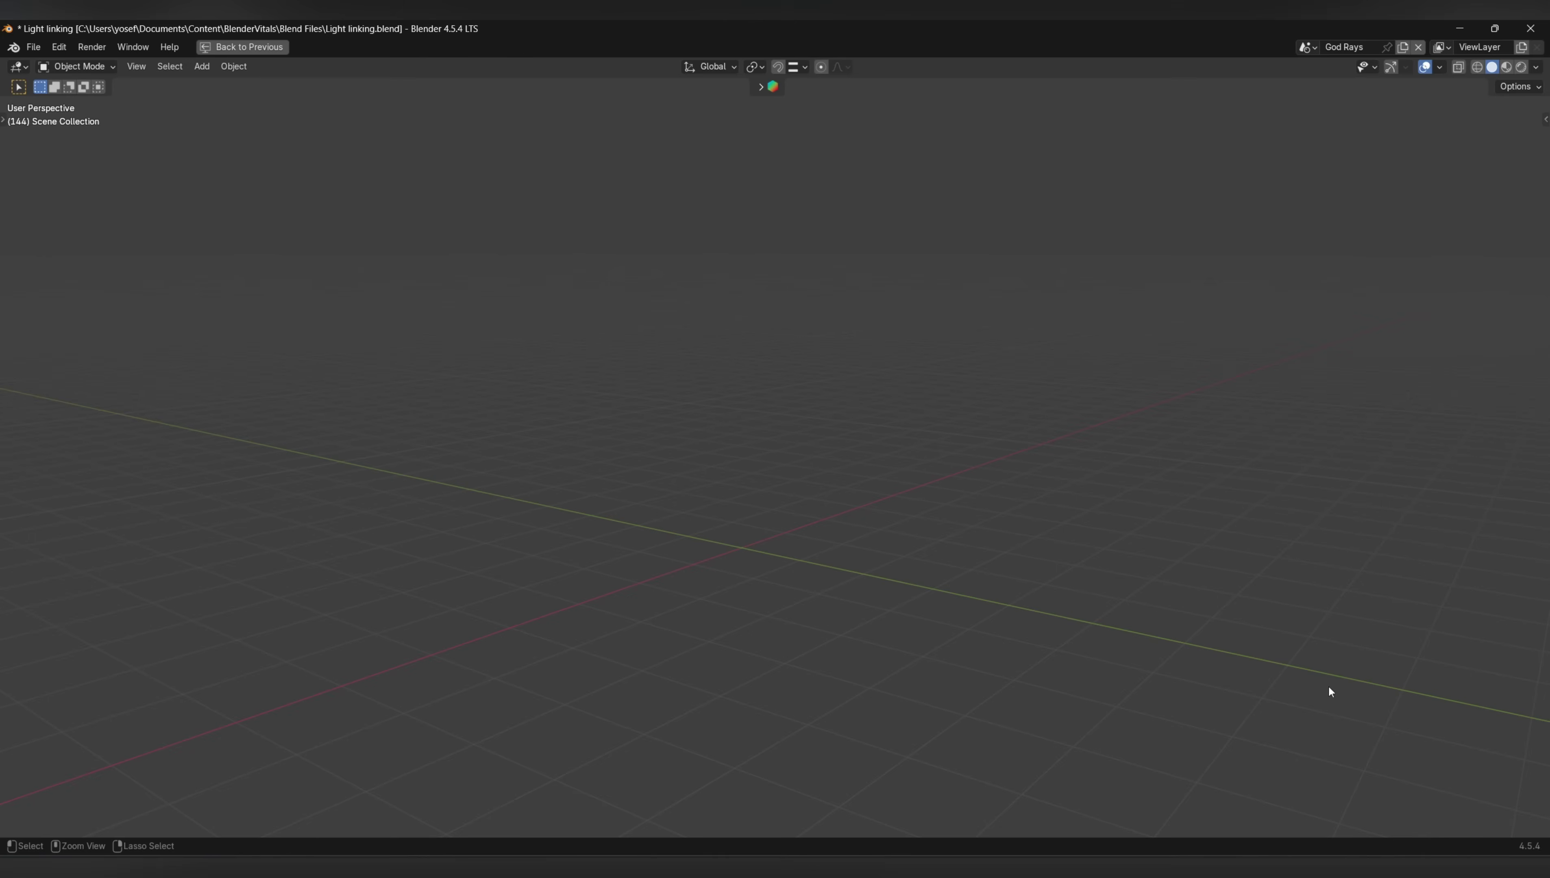
Stretch the cone along Z into a tall beam and orbit to check its shape
key(s)
key(z)
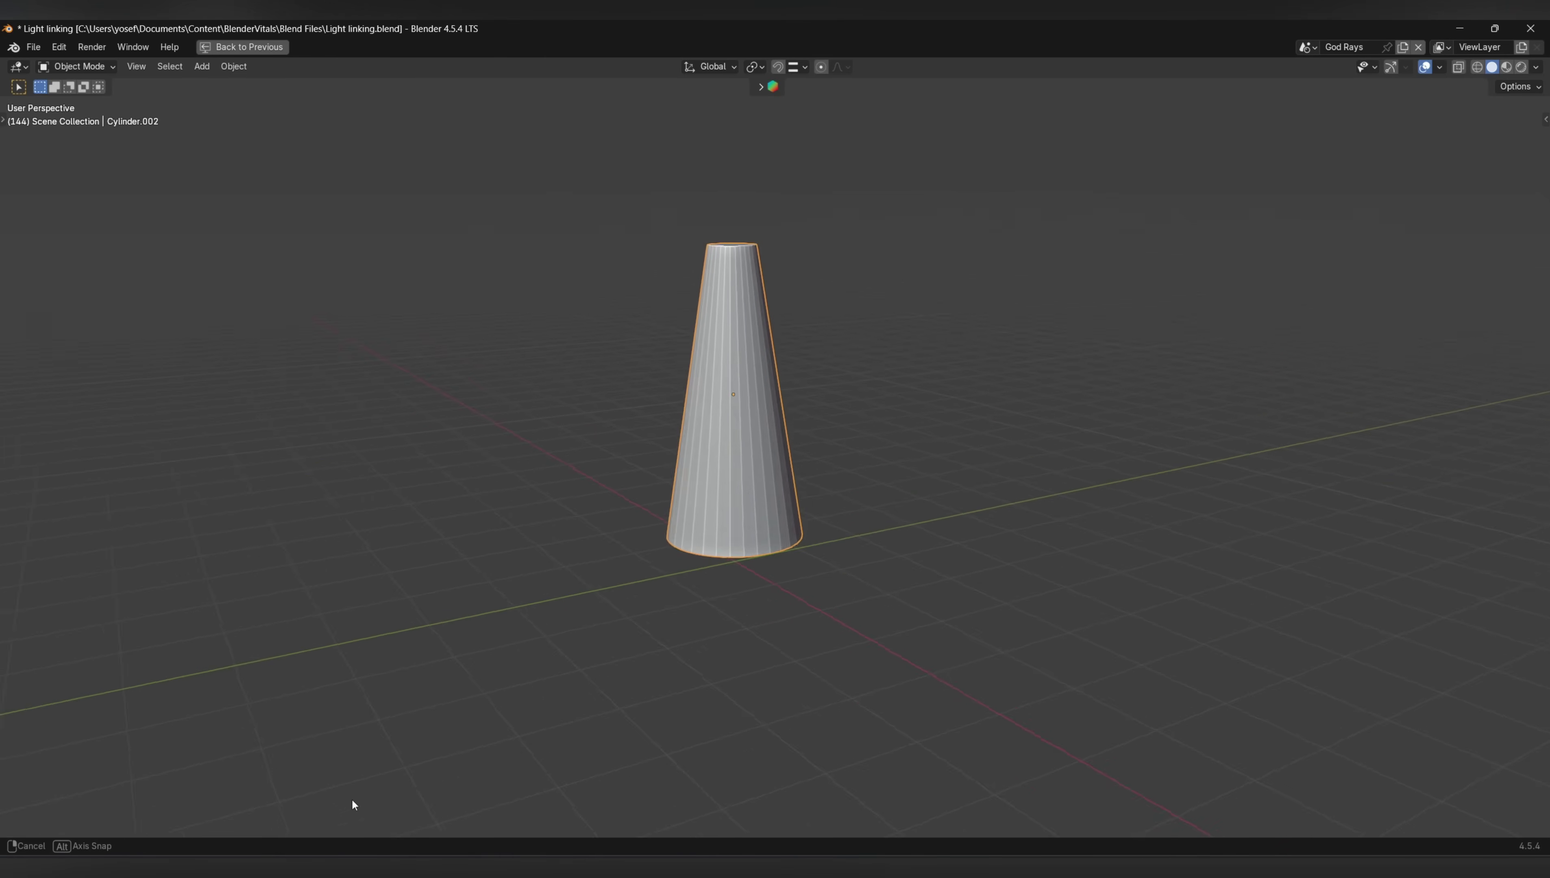
middle_drag(354, 805, 313, 790)
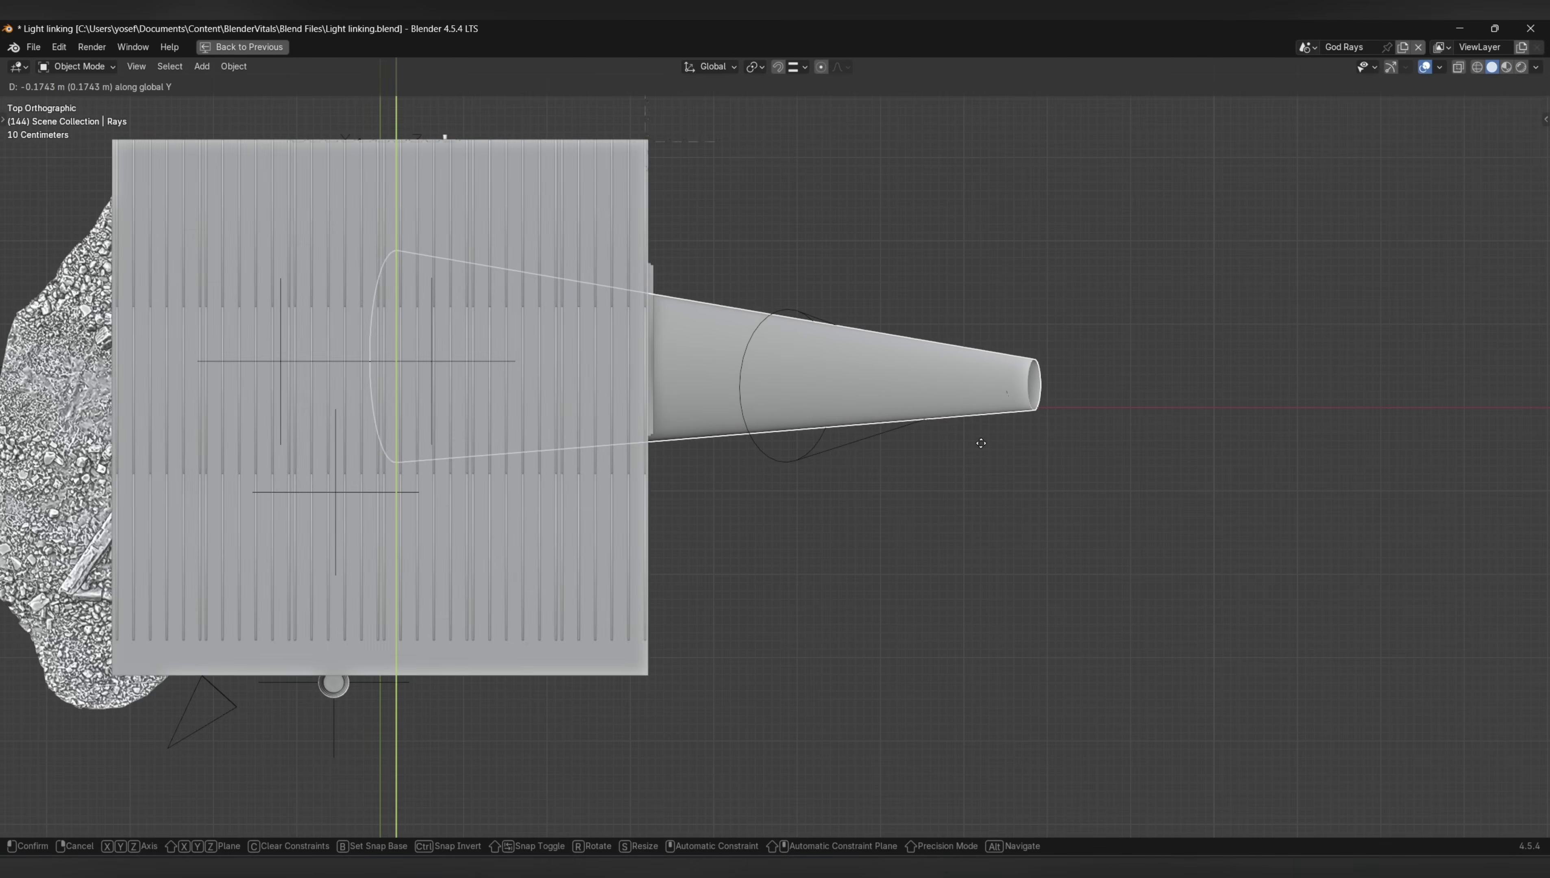
Move, rotate and reposition the Rays cone so its wide end reaches the slatted window
click(978, 454)
middle_drag(977, 454, 936, 413)
key(r)
click(1018, 424)
key(g)
click(943, 414)
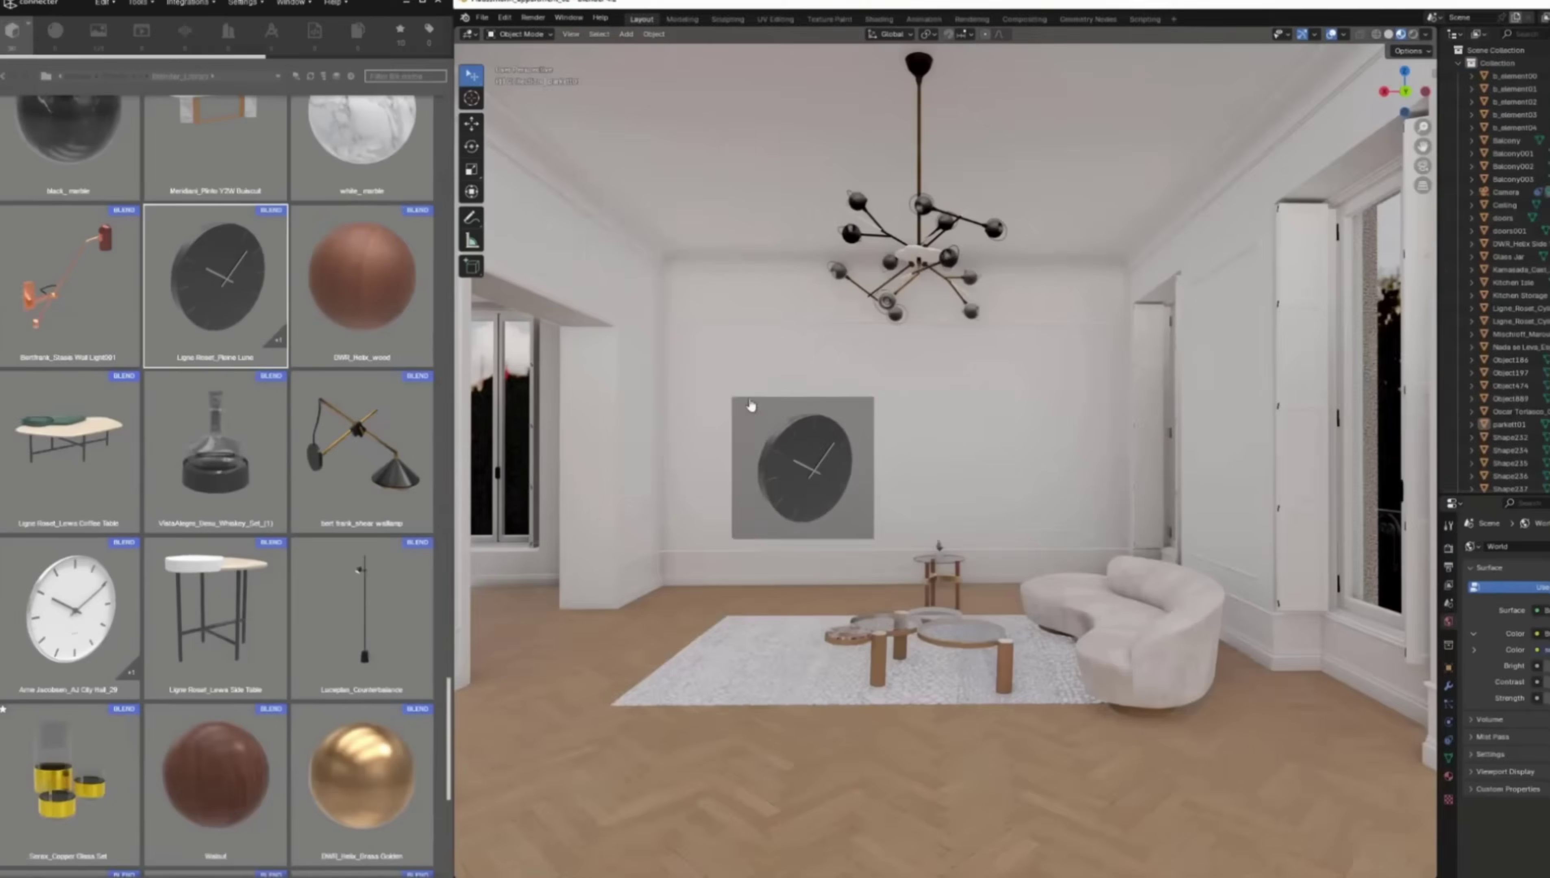
Drop the wall clock and floor lamp assets into the room scene
drag(796, 460, 713, 436)
click(704, 438)
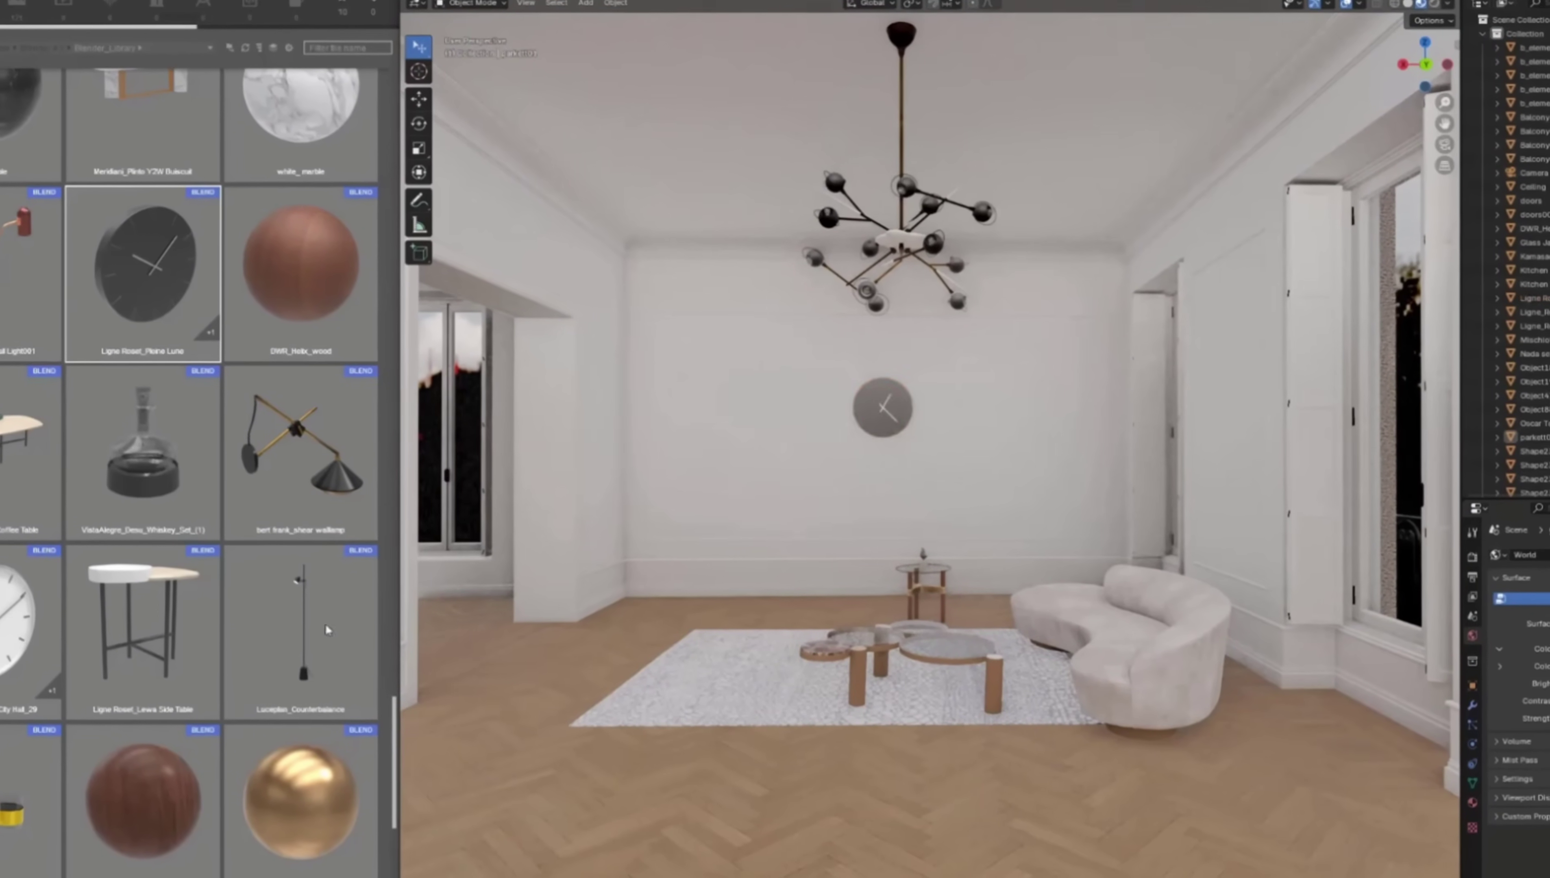
drag(326, 624, 630, 592)
click(630, 591)
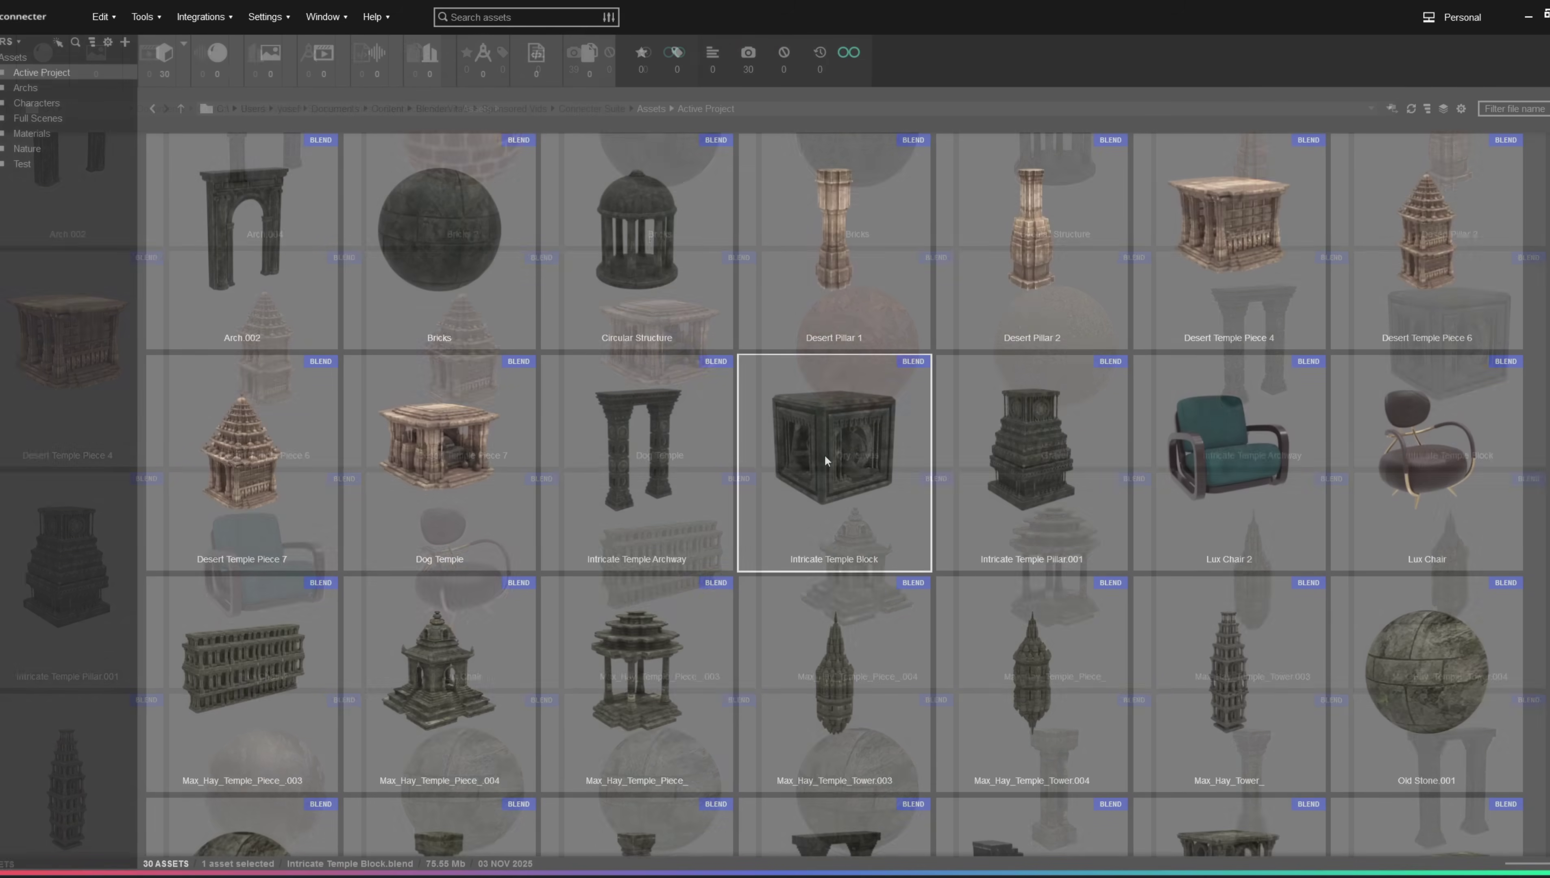
Preview Intricate Temple Block, then append Lux Chair 2 into the backdrop scene
key(space)
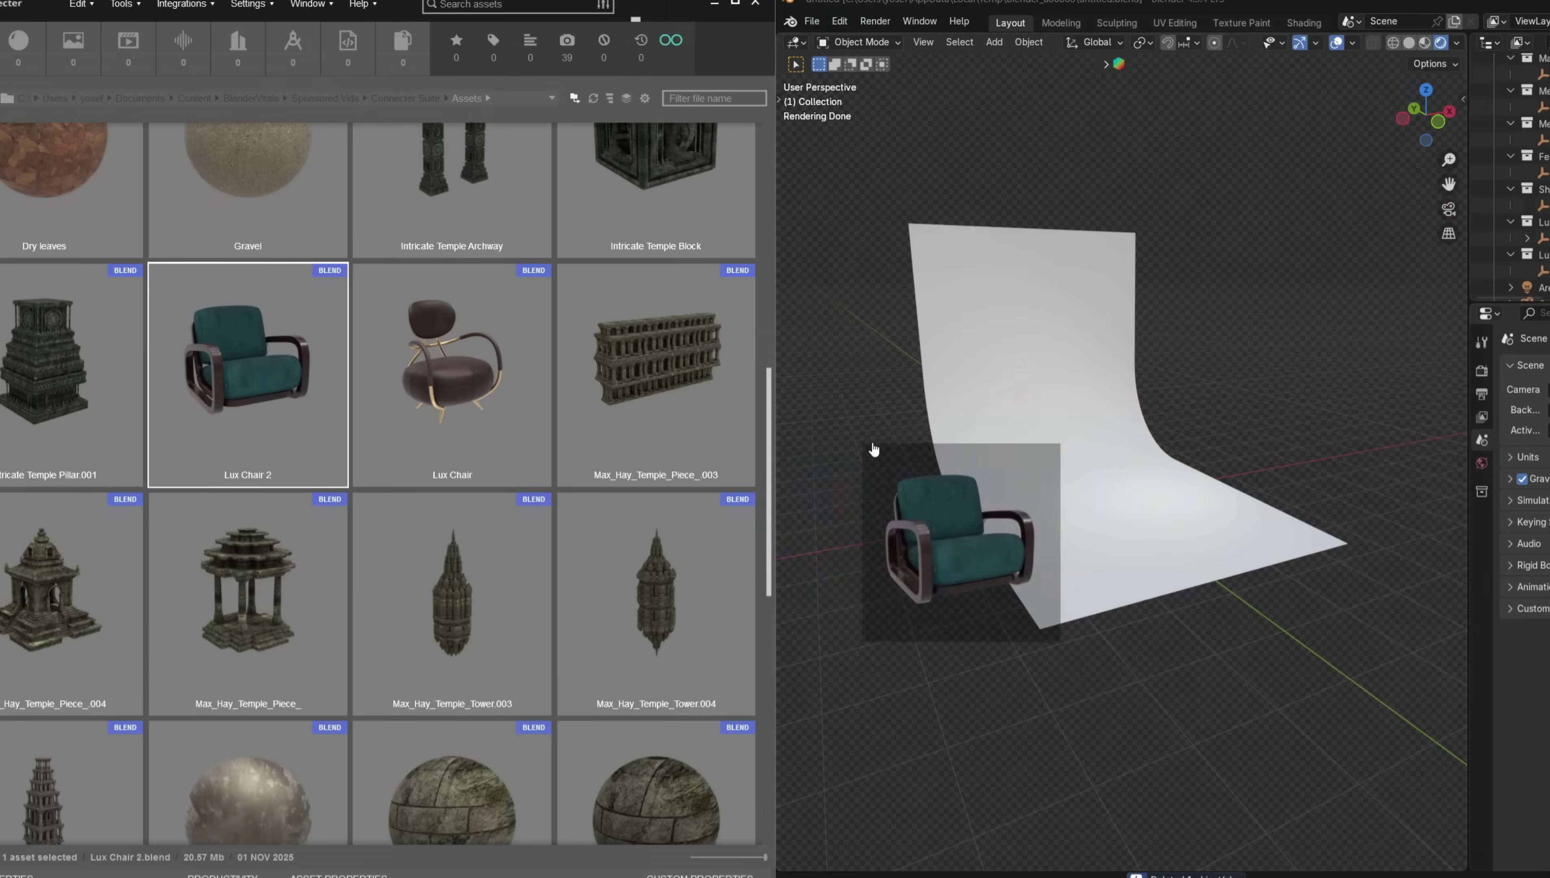
drag(873, 450, 880, 455)
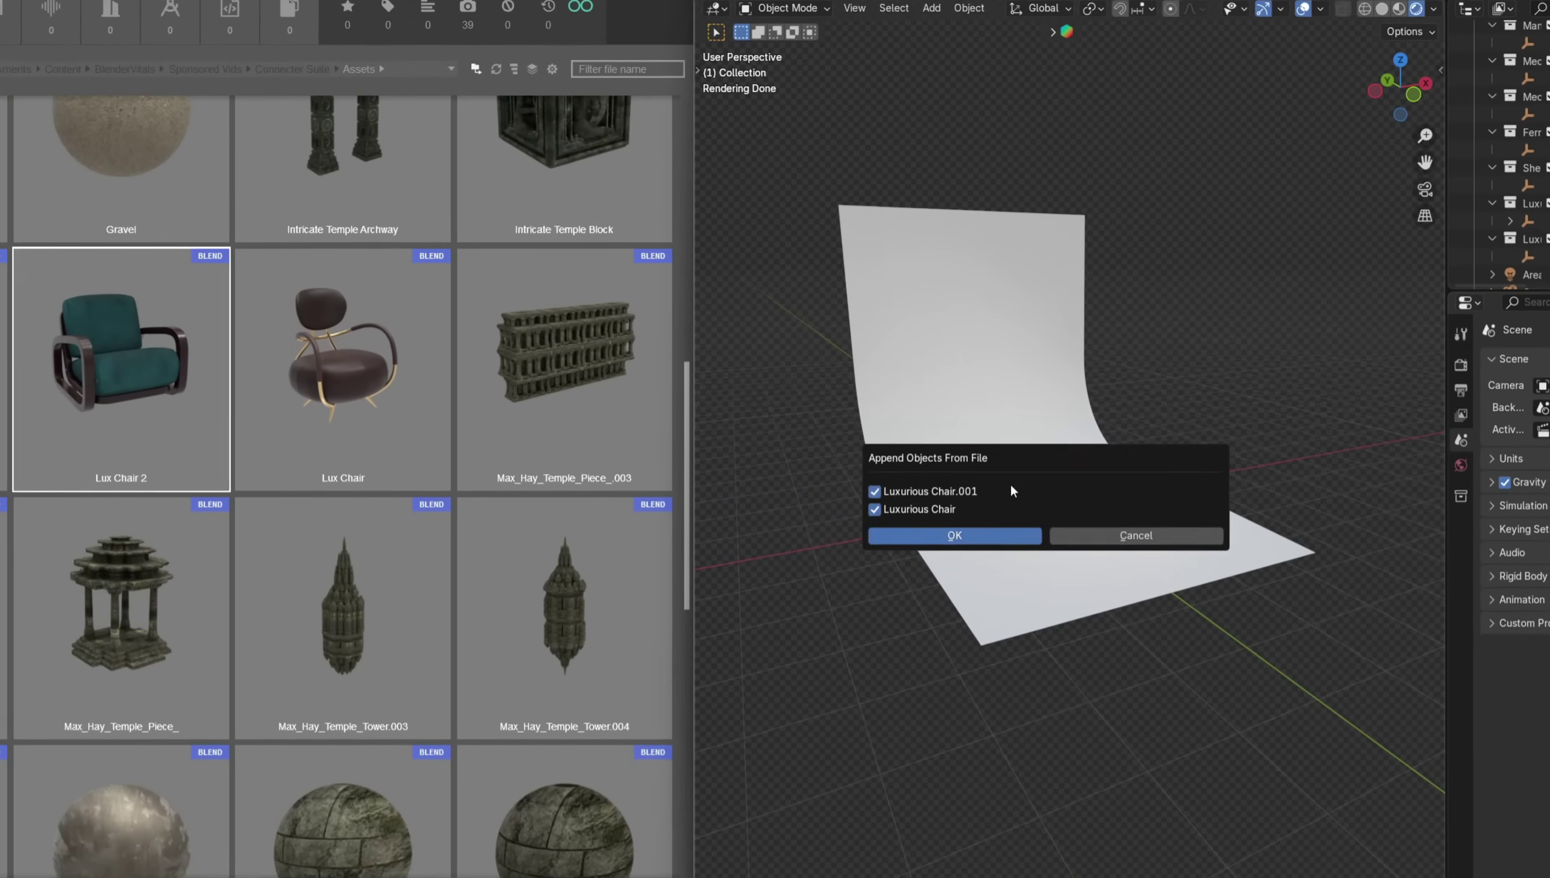
click(899, 537)
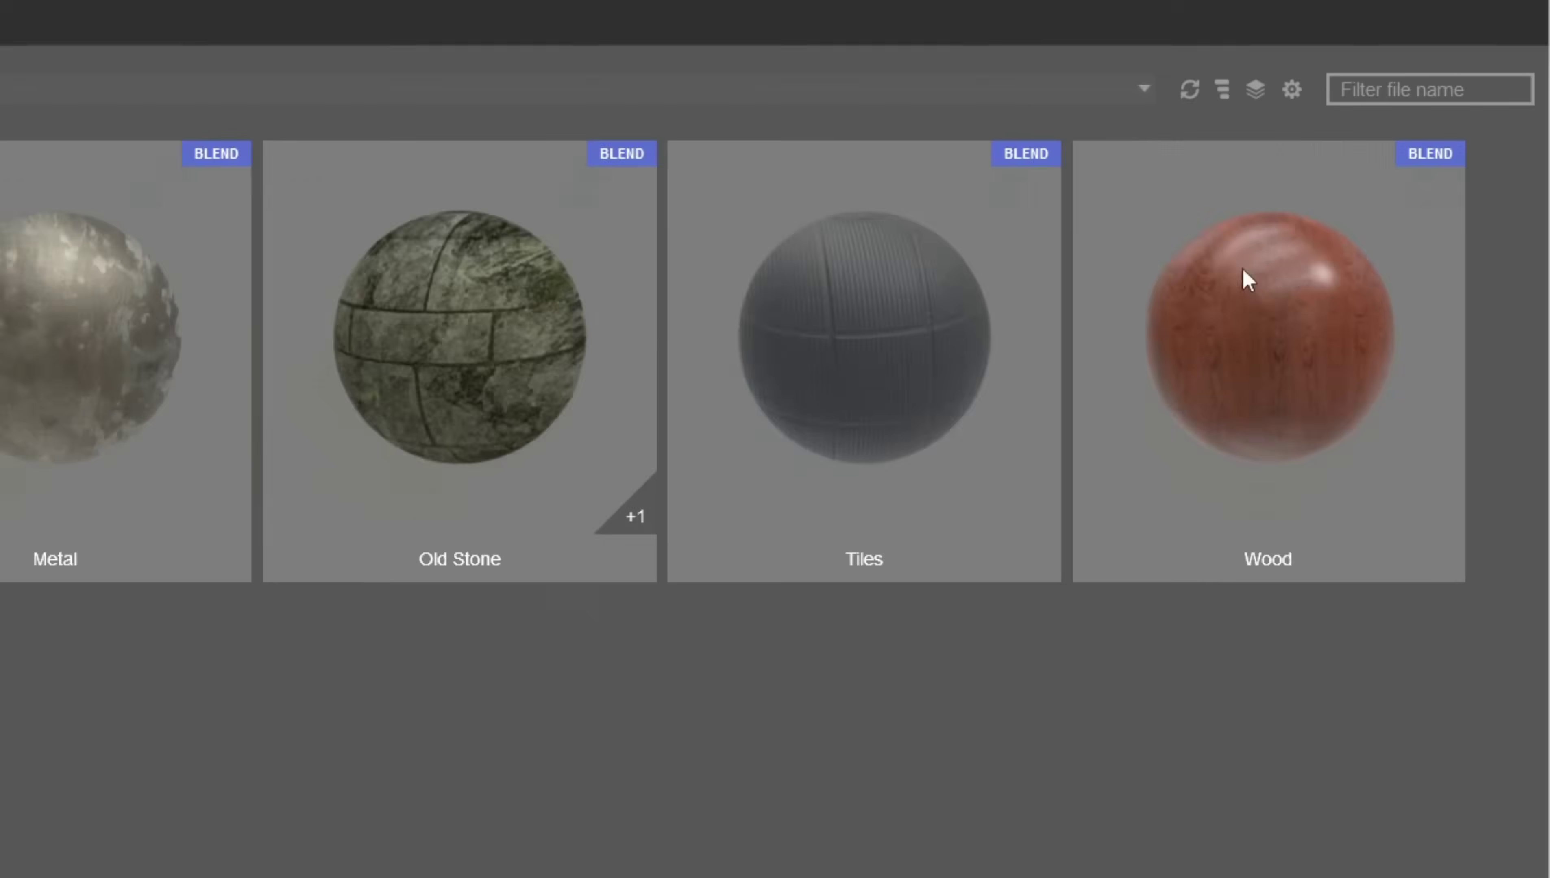
click(1418, 94)
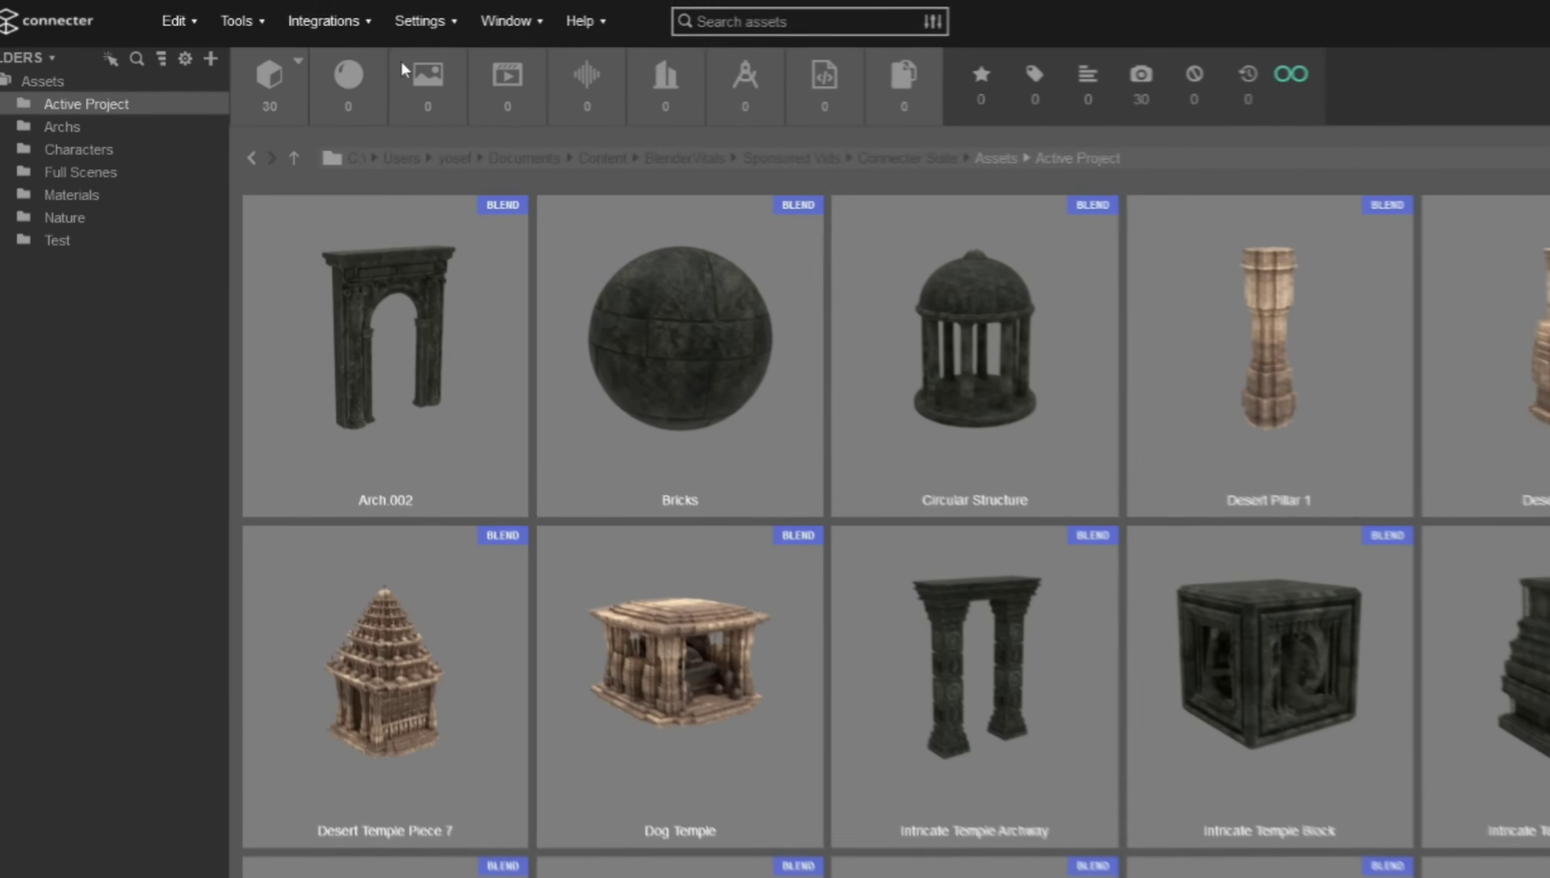
Save the cardboard pallet from Blender as a Connecter asset
click(374, 30)
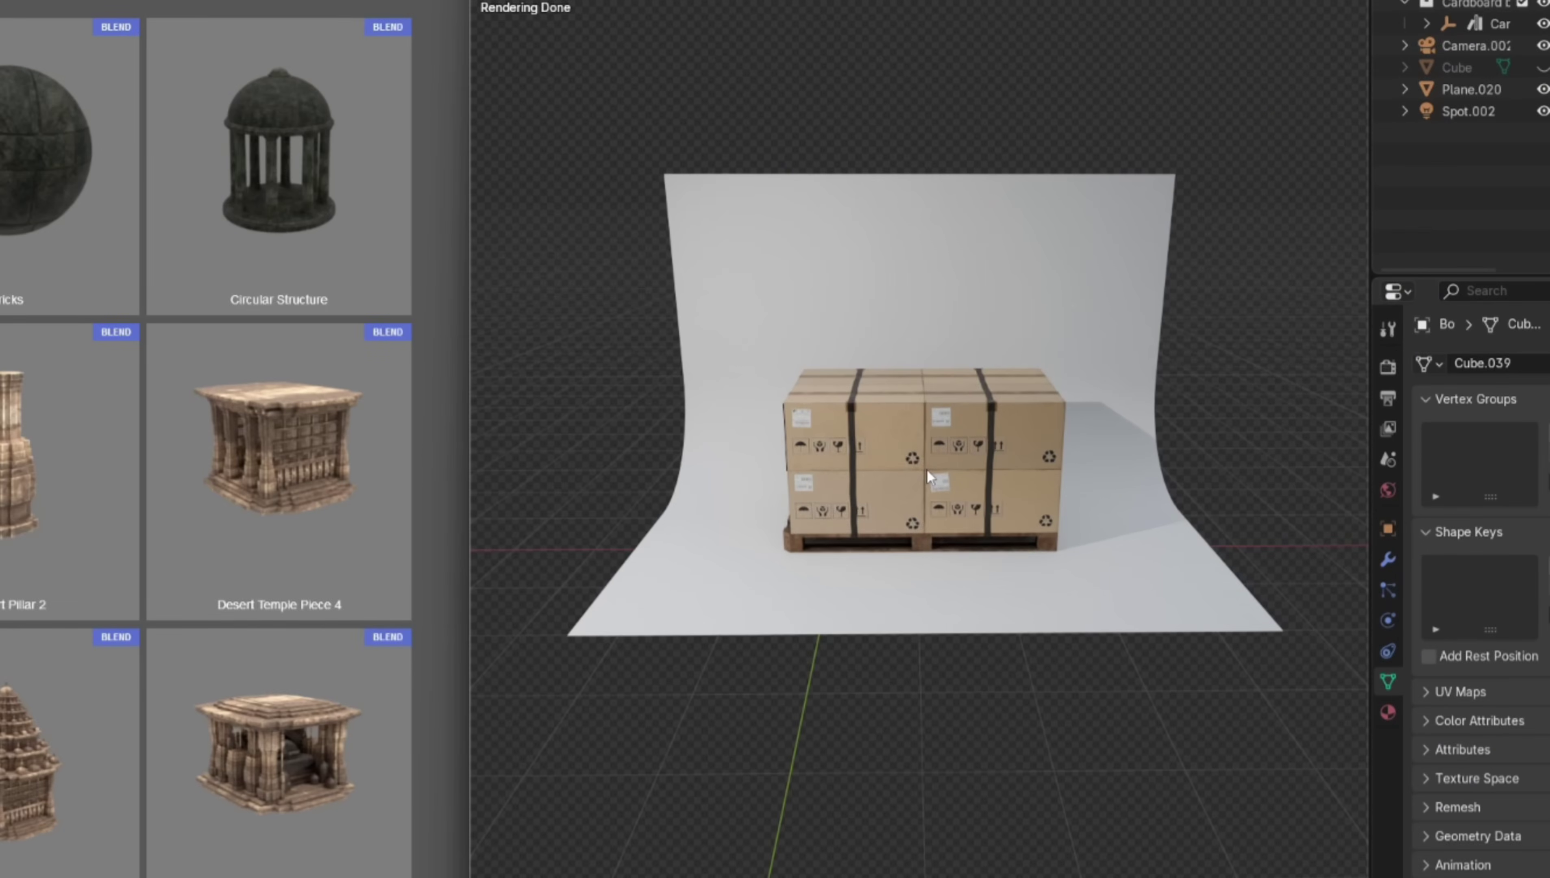
click(1089, 469)
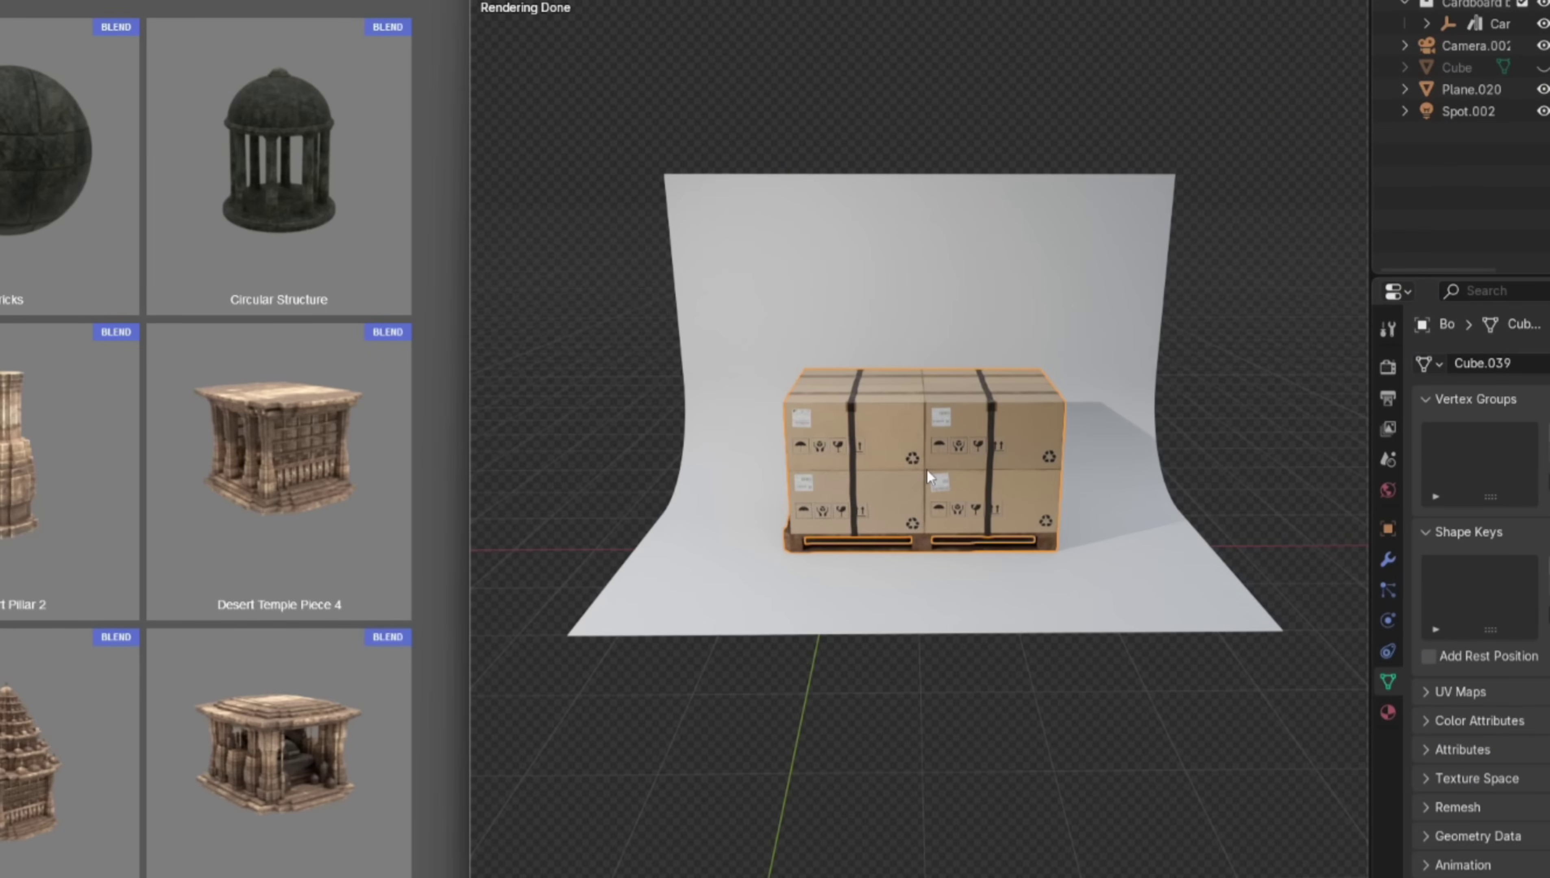
right_click(926, 469)
mouse_move(927, 469)
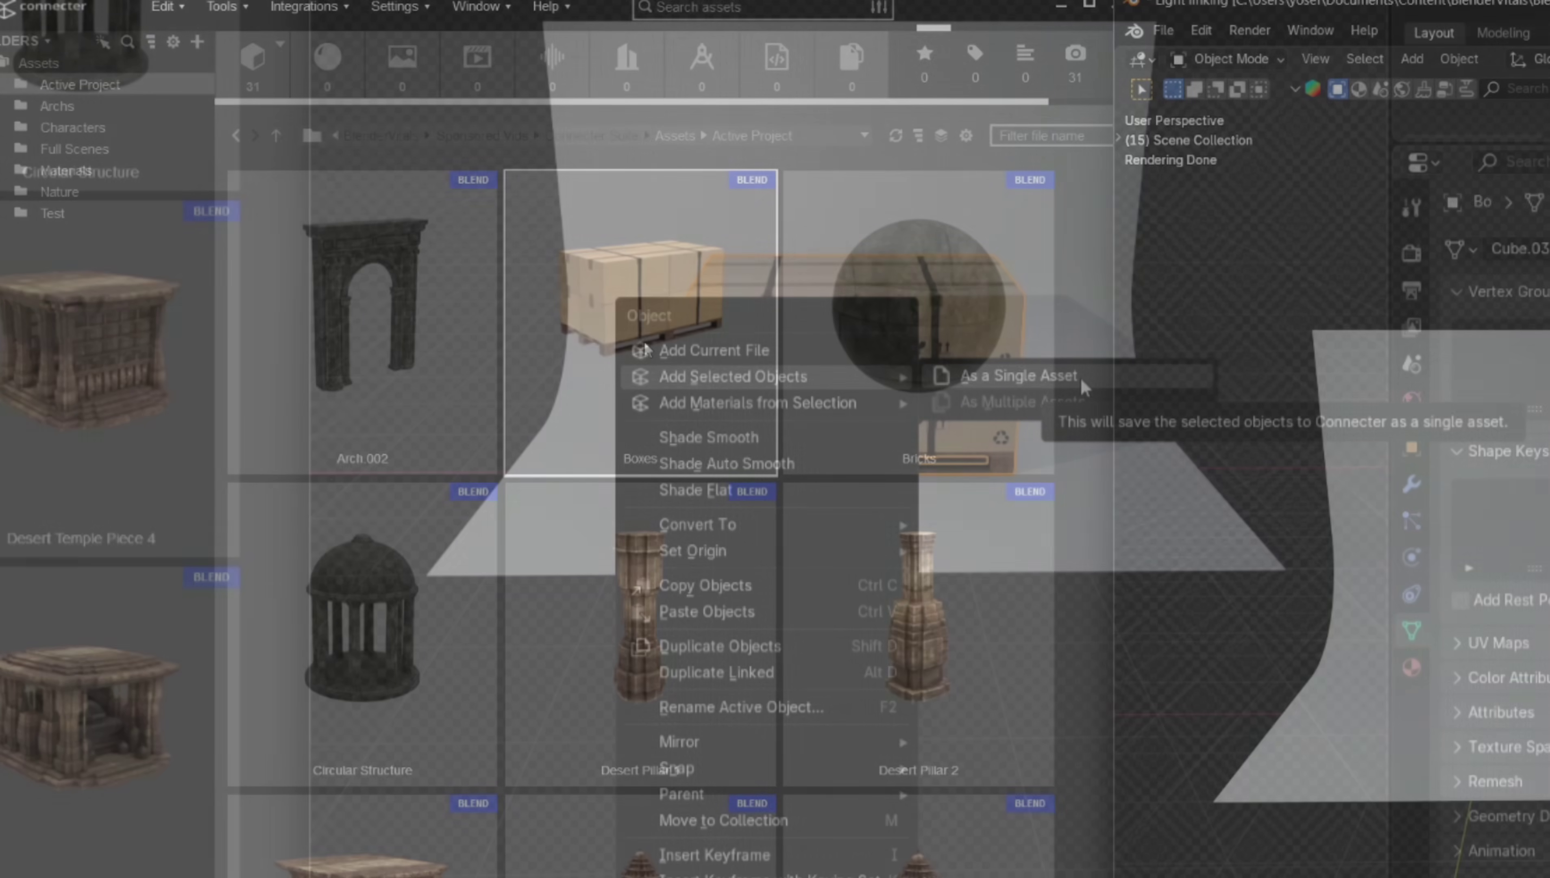
Link the saved pallet asset into the scene and move it to the left
drag(652, 335, 864, 495)
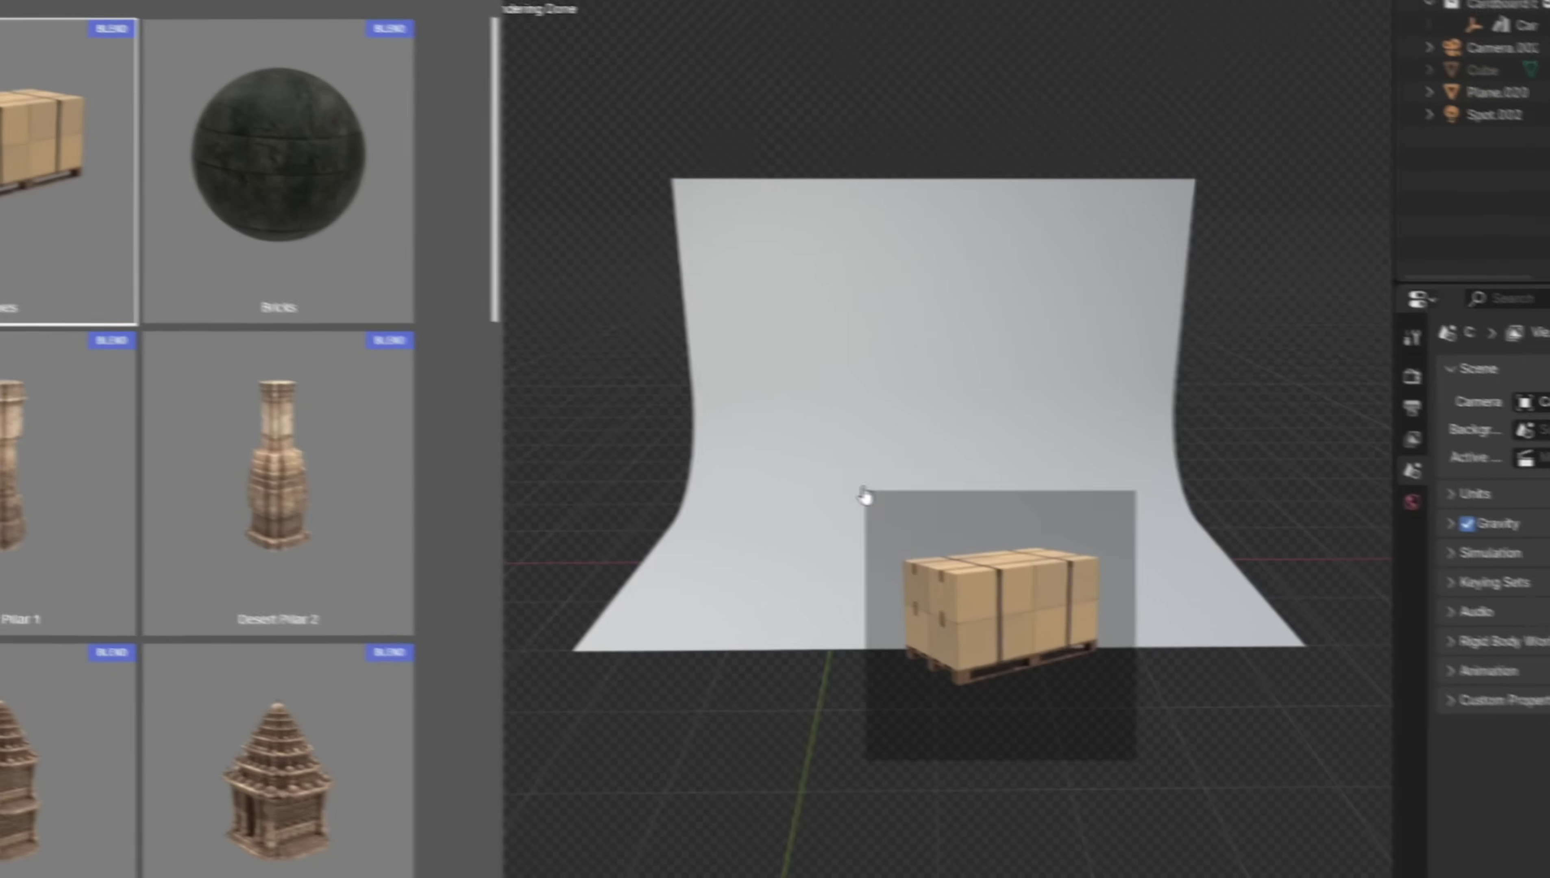
click(865, 494)
click(859, 554)
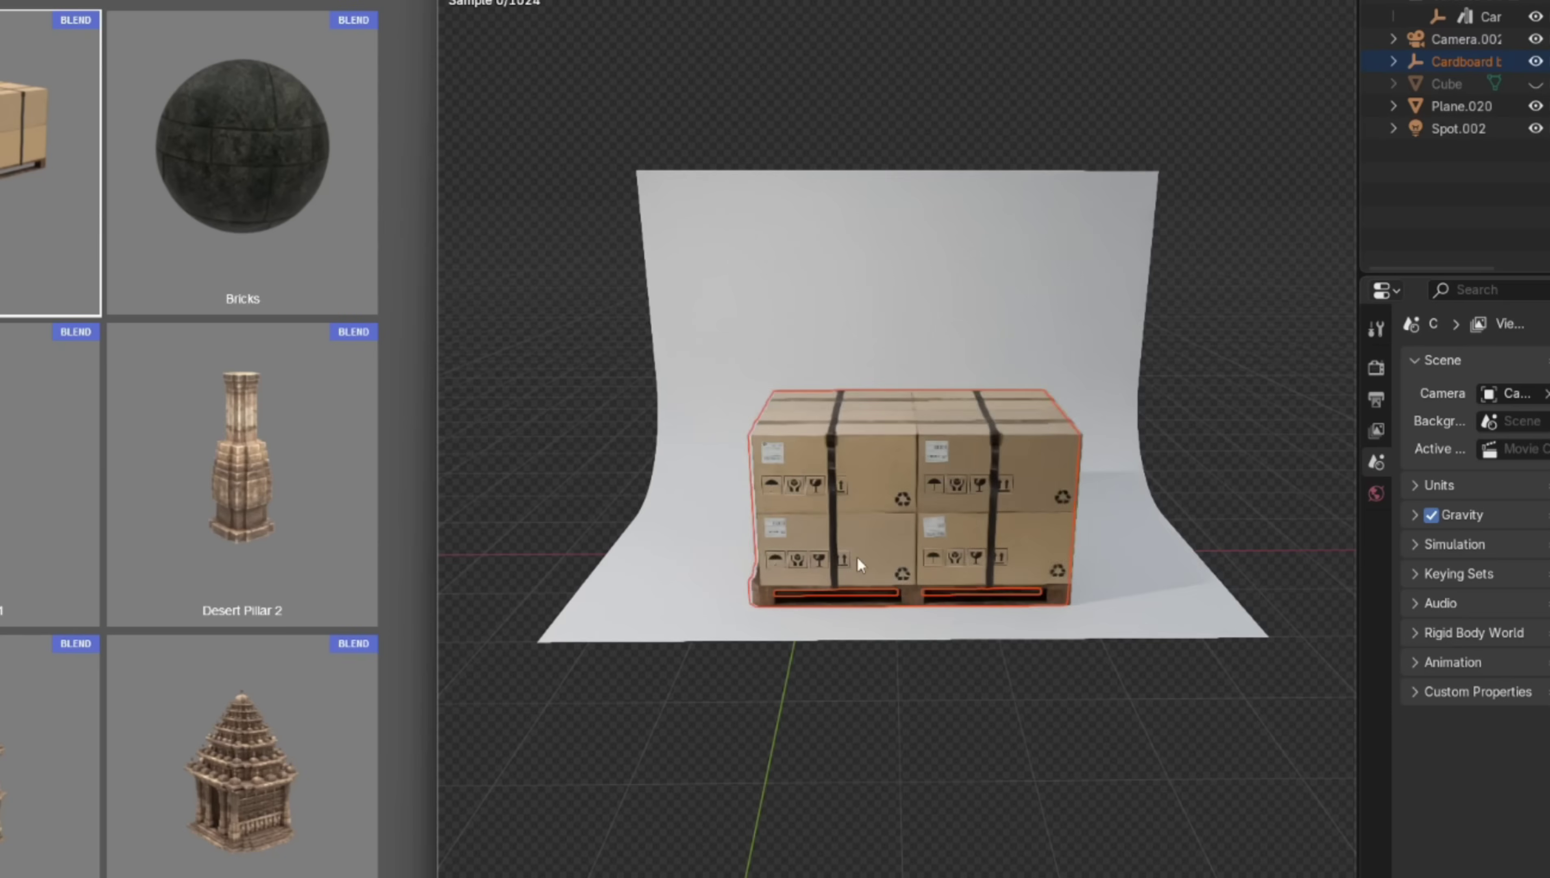
drag(857, 557, 738, 532)
Duplicate the pallet to the right and rotate it about Z to line up
key(shift+d)
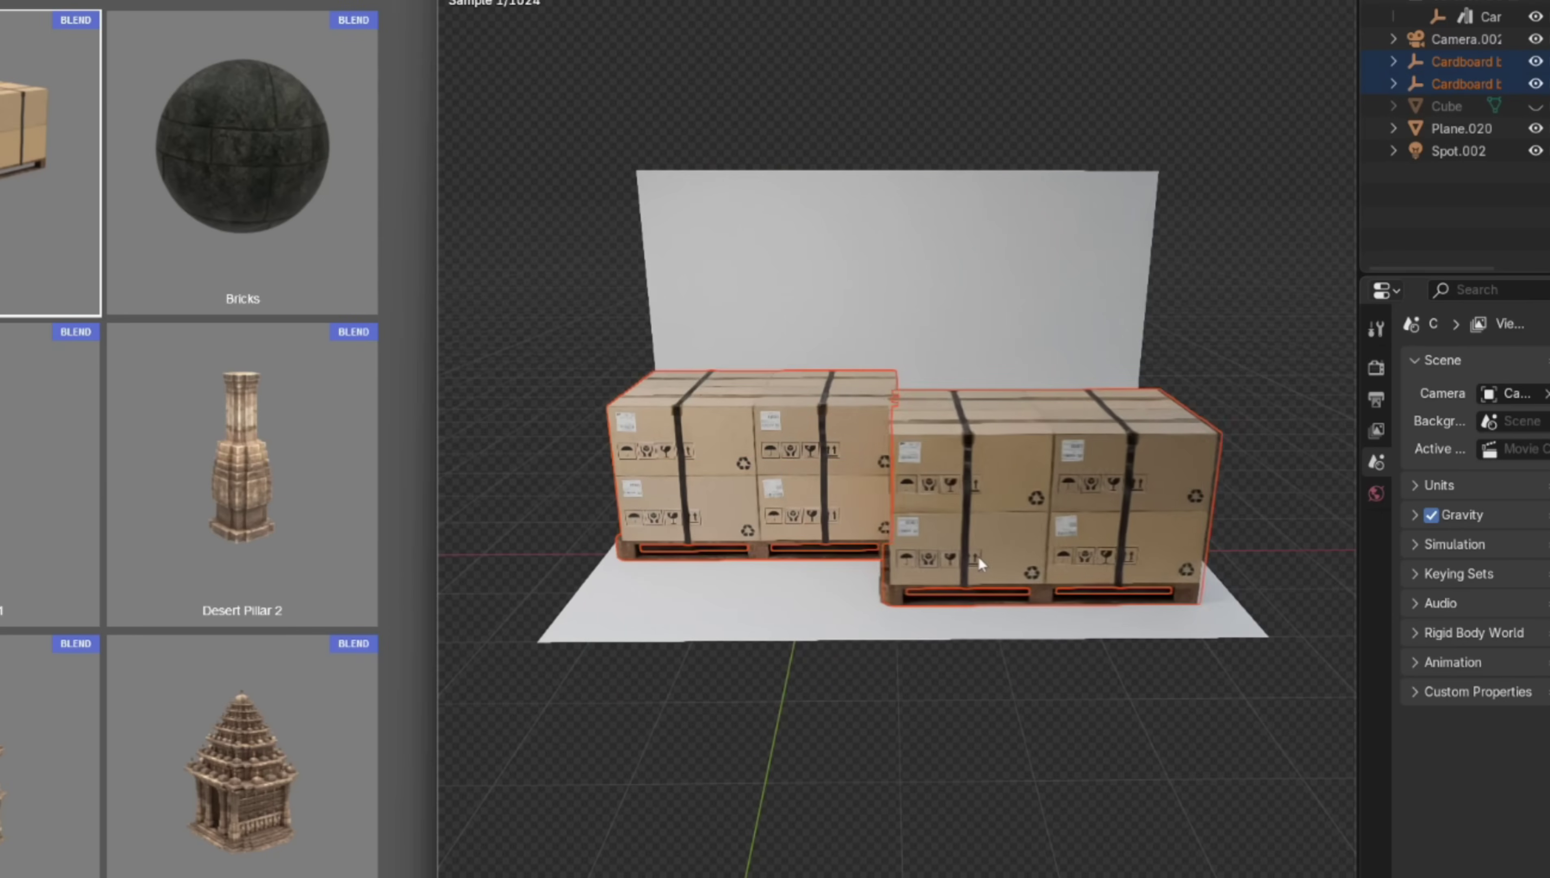
click(1005, 557)
key(r)
key(z)
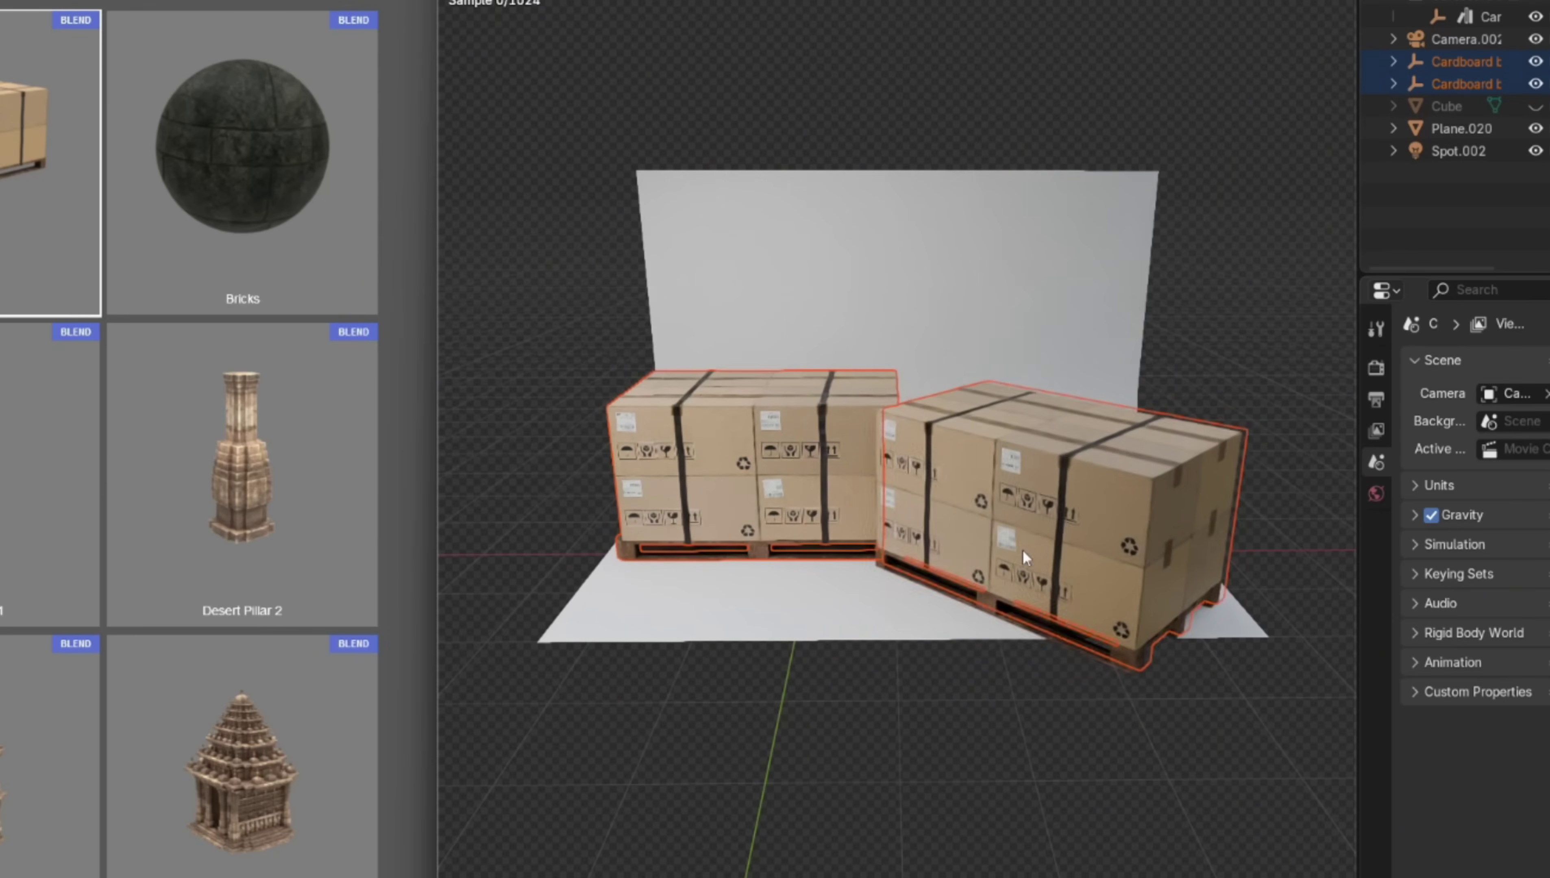
click(1045, 542)
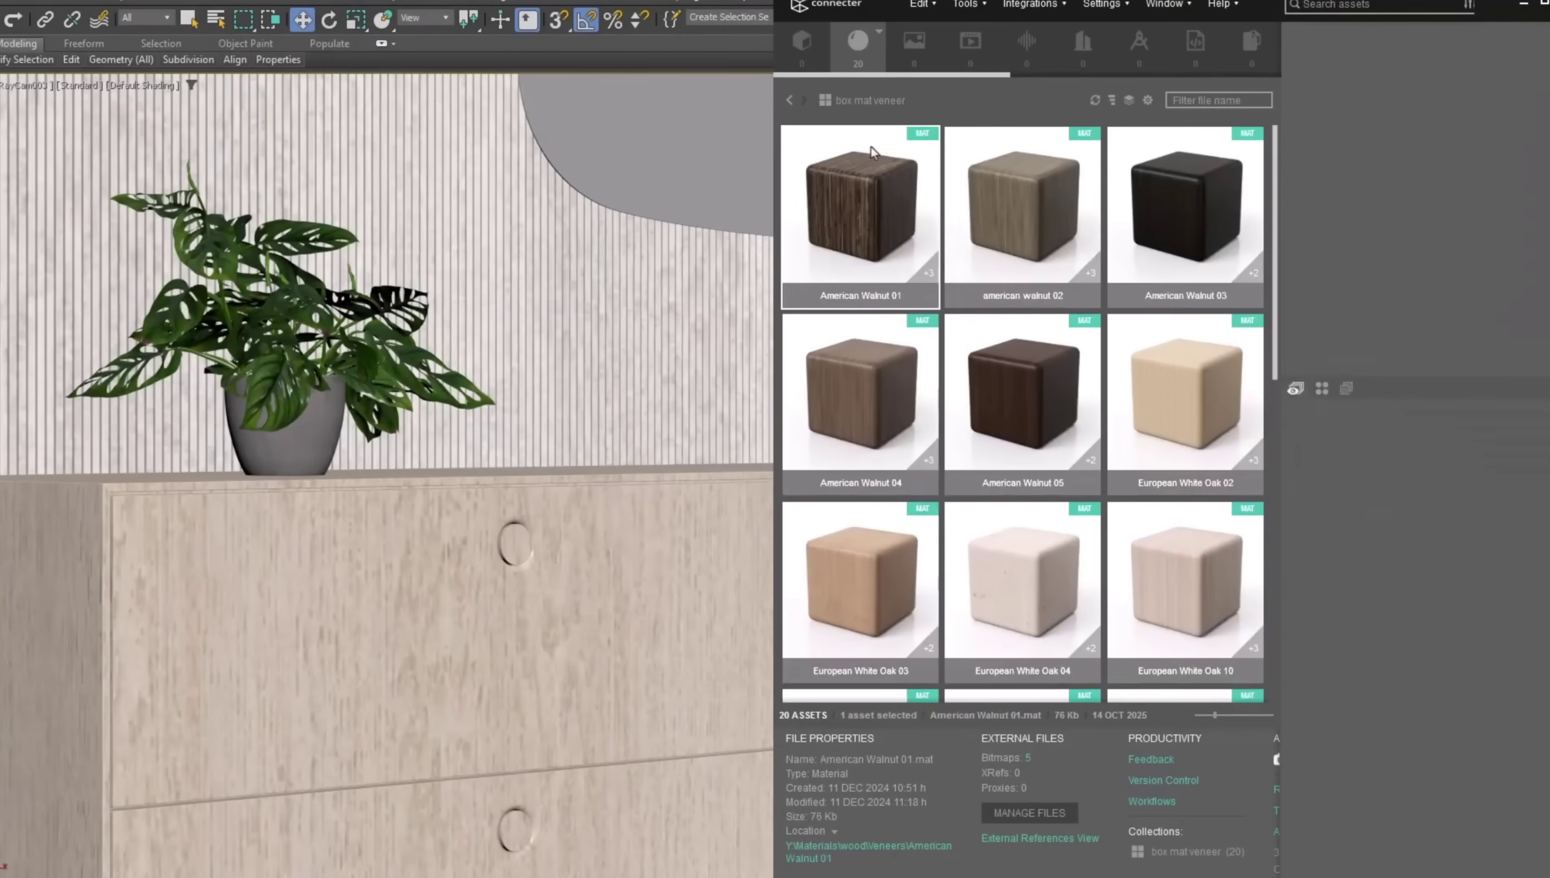
Drop the American Walnut 01 material into the 3ds Max scene and load it
drag(872, 152, 492, 335)
click(534, 363)
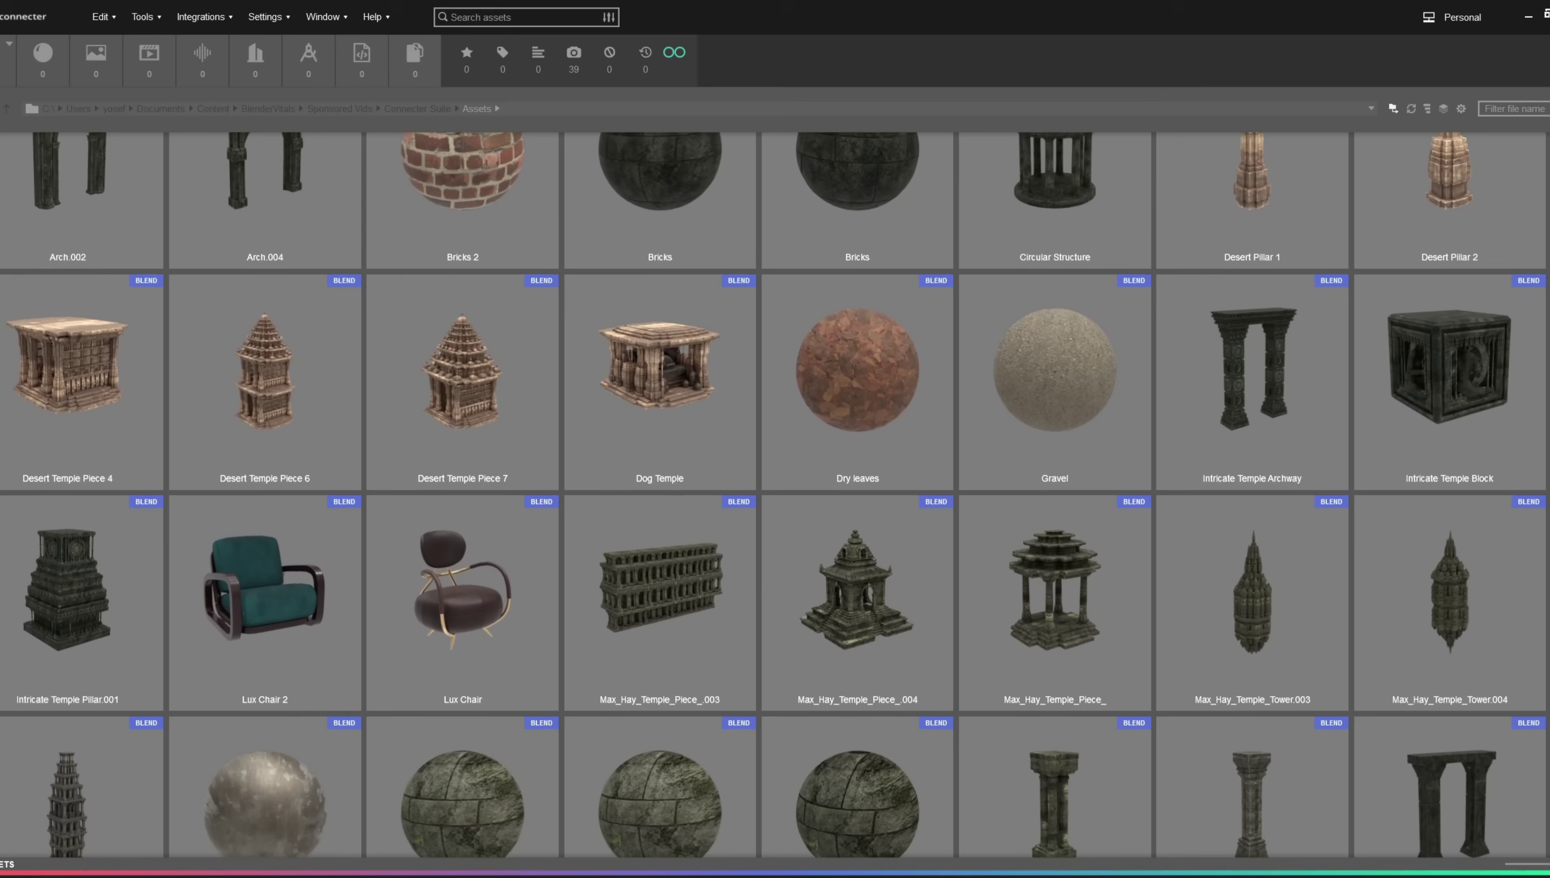
scroll(775, 492, down, 4)
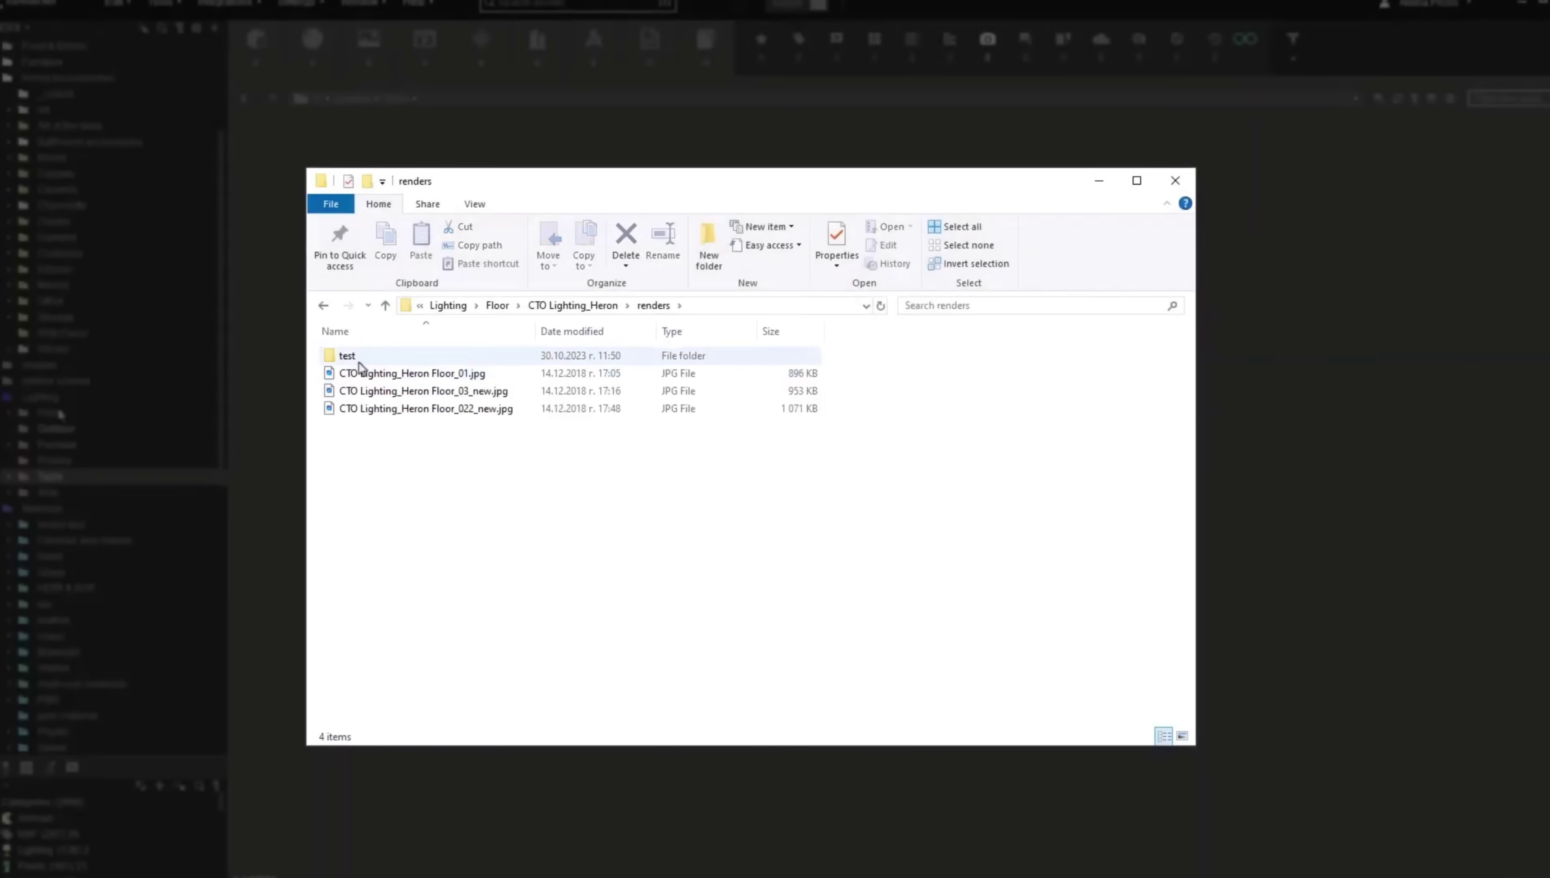
Open the tga renders folder, then enable Show Assets in Subfolders for Lighting
double_click(371, 356)
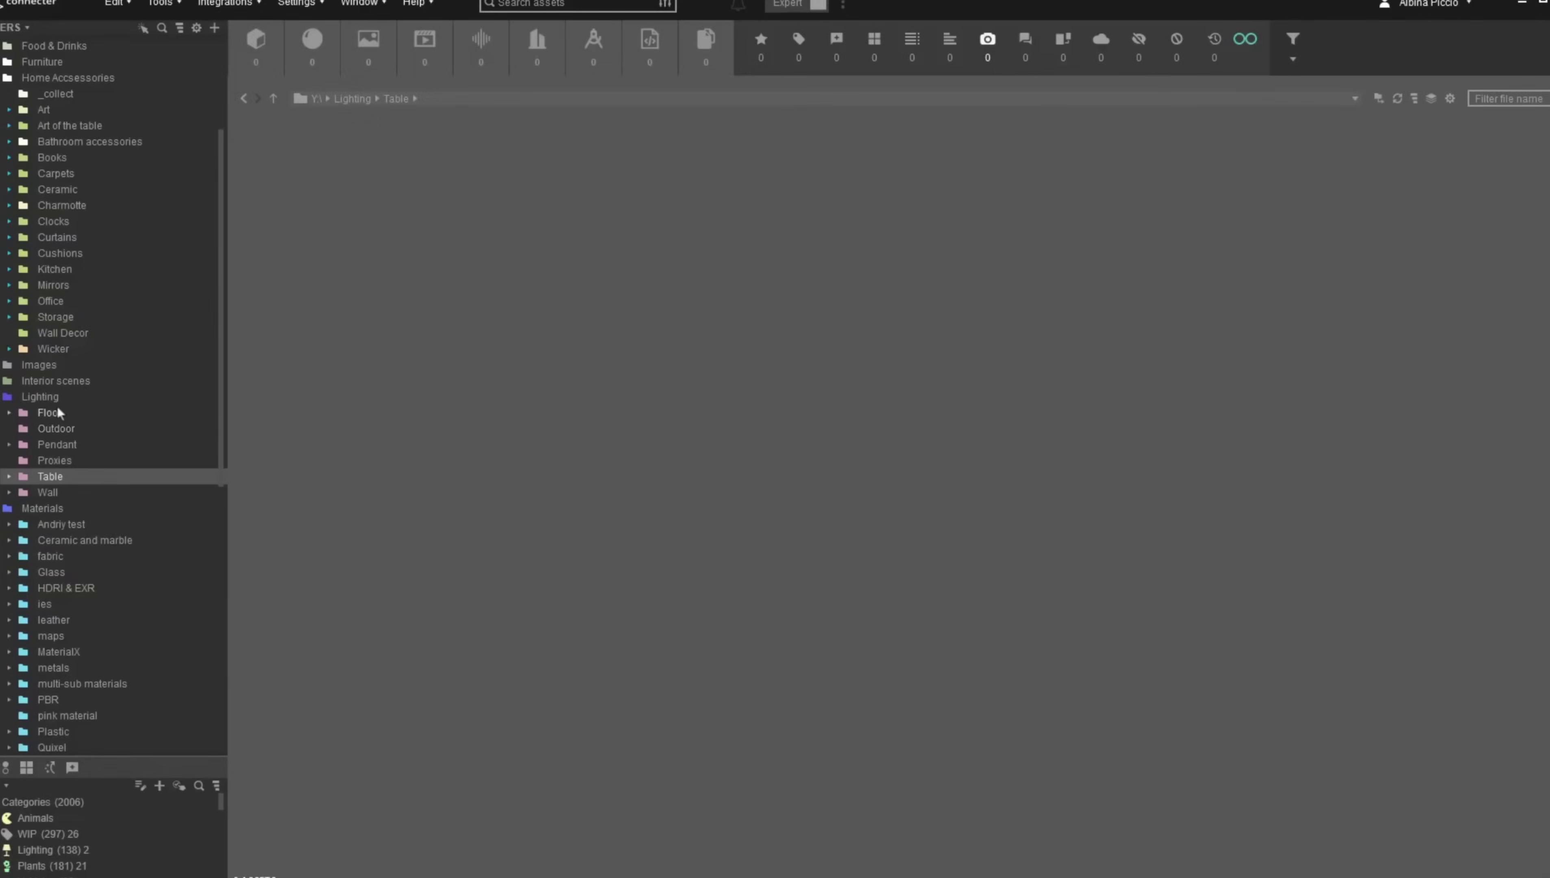
click(58, 397)
right_click(83, 400)
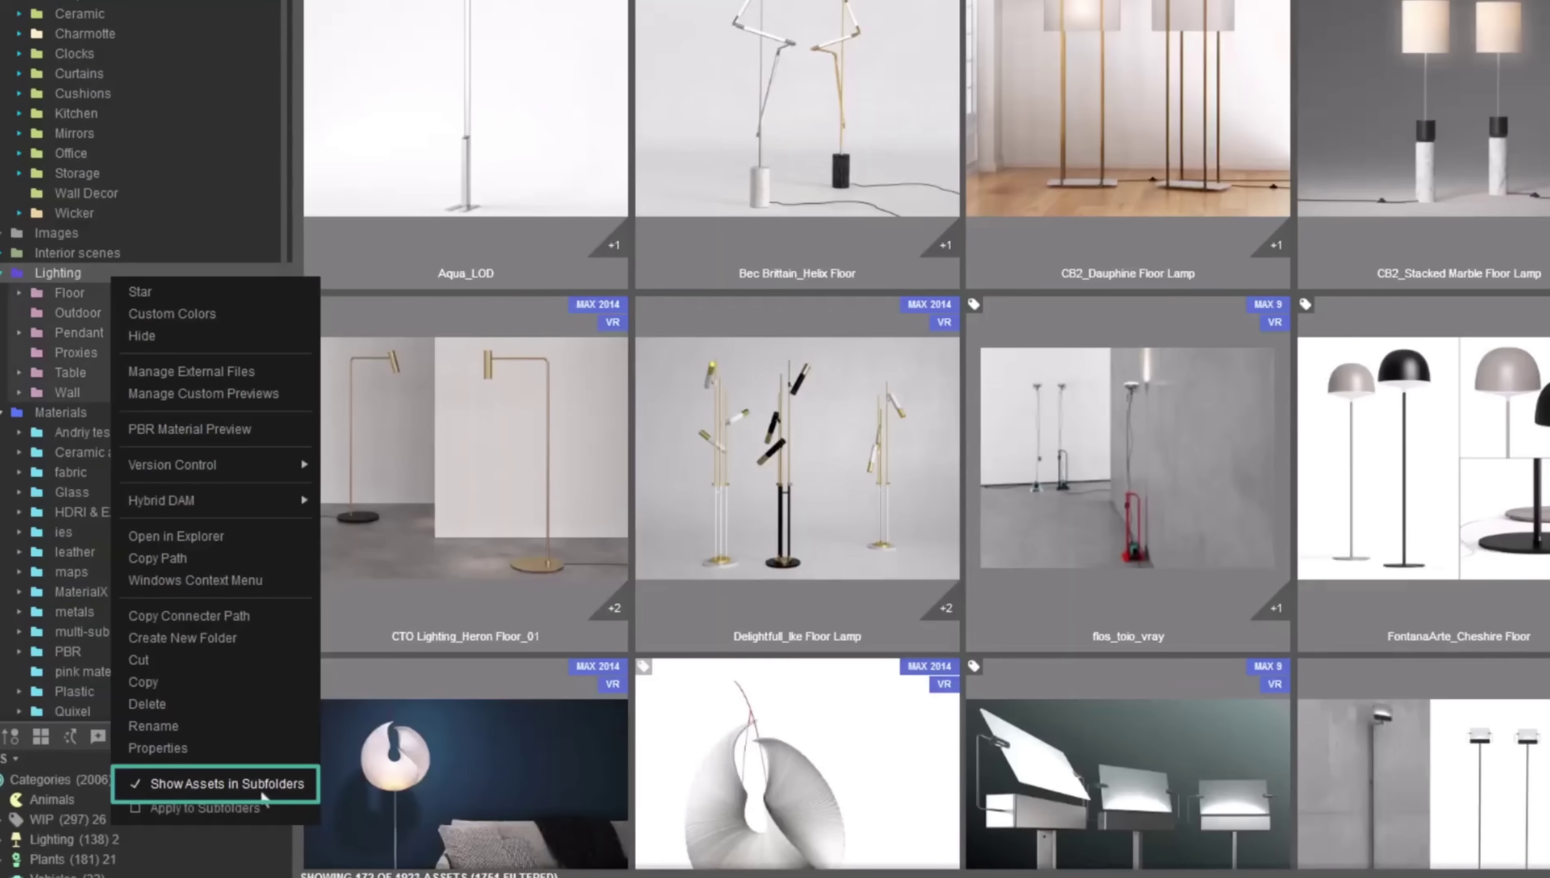
click(260, 788)
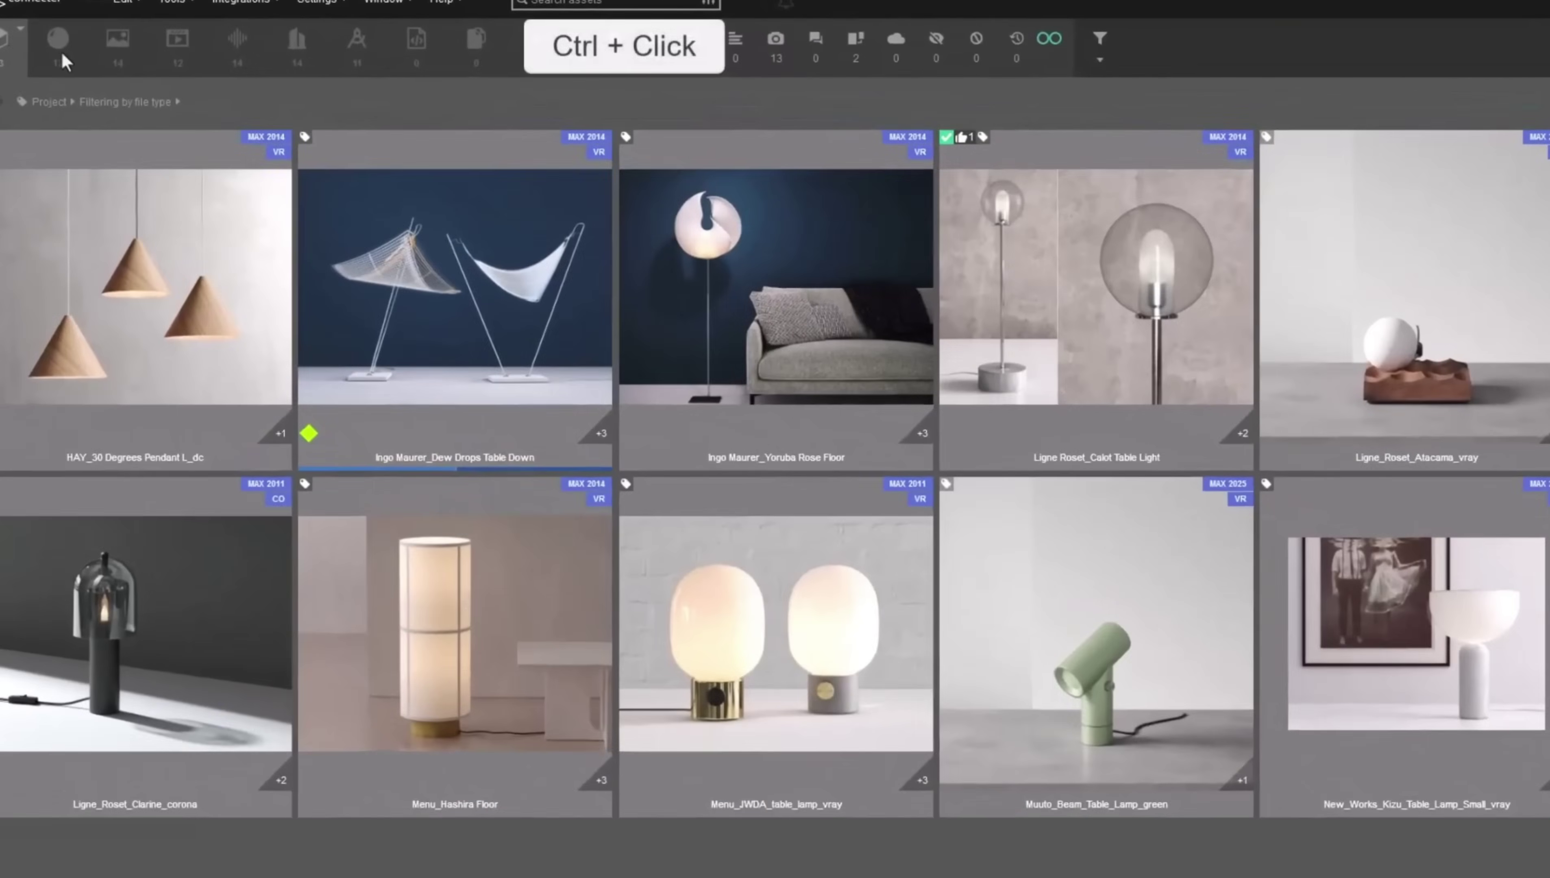
Filter the Lighting assets to show Materials, Images and Video types together
ctrl+click(62, 55)
click(116, 54)
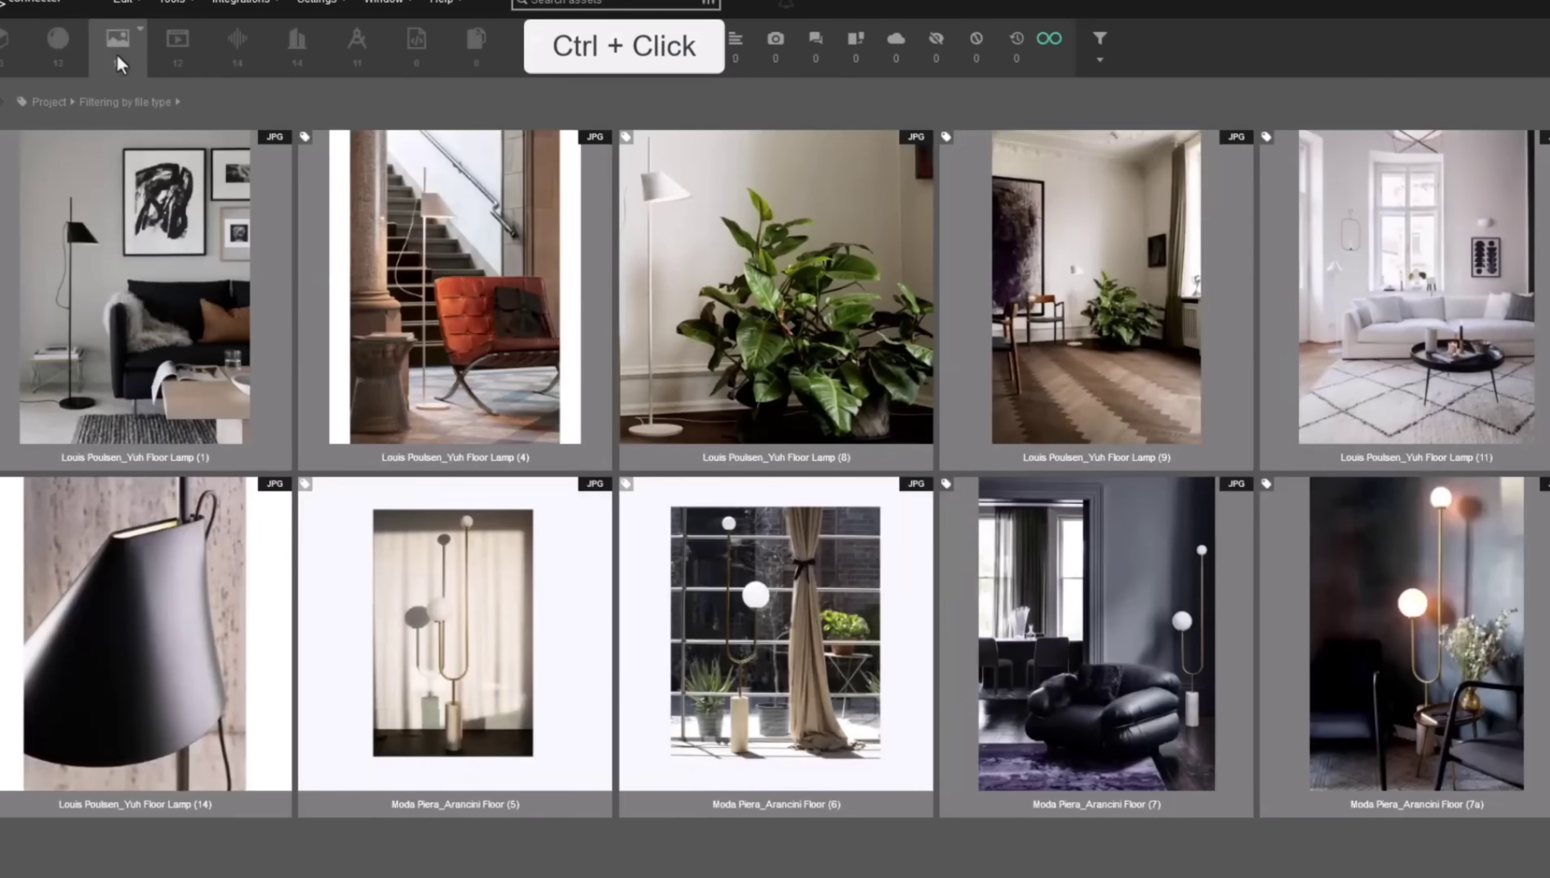
click(178, 61)
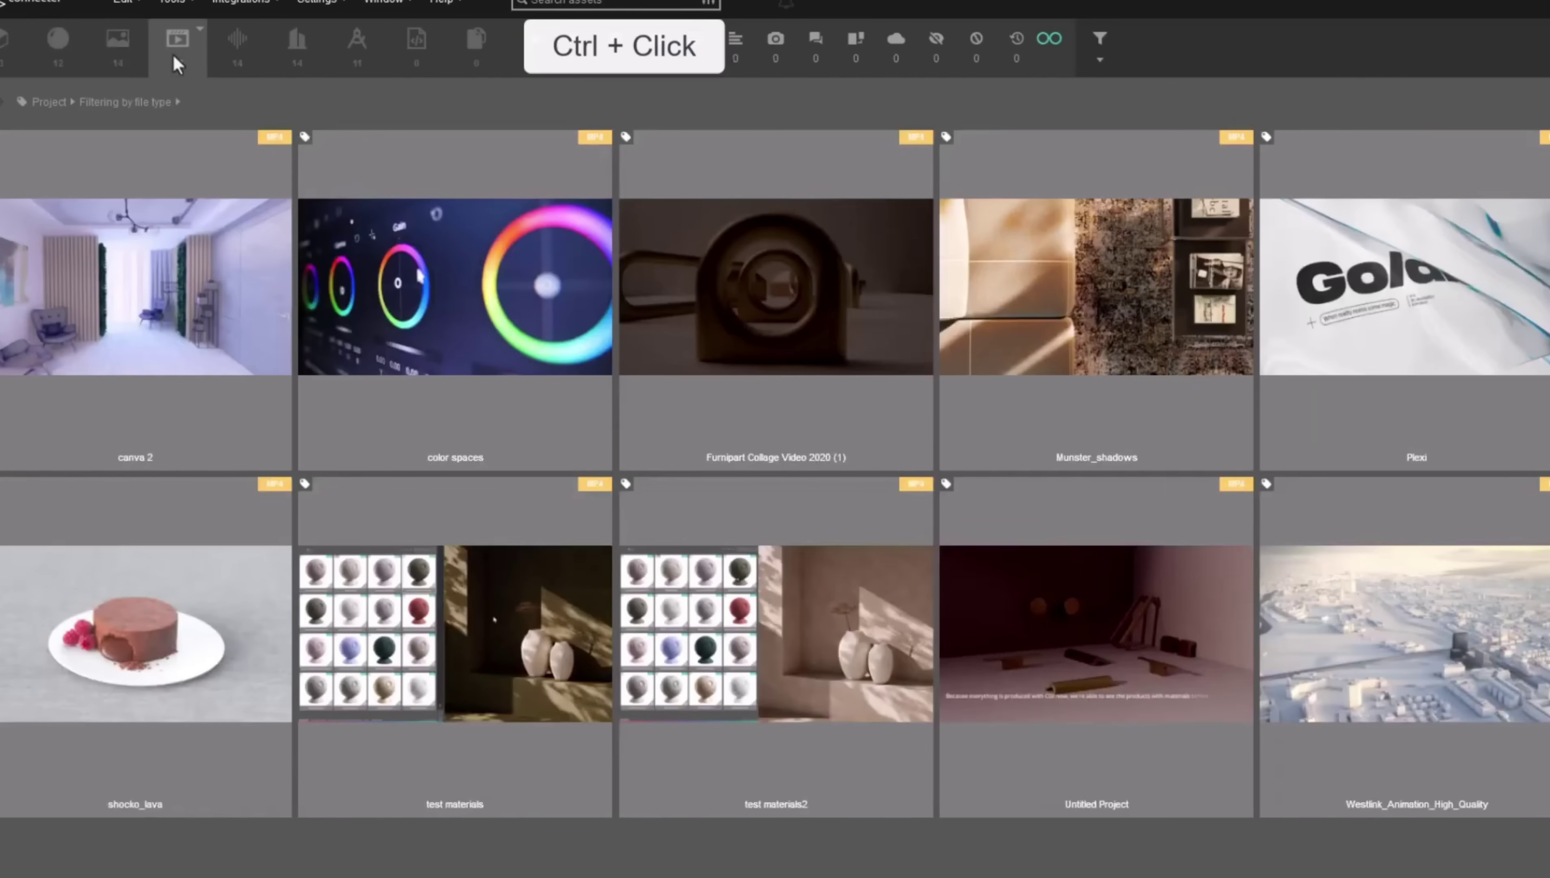
ctrl+click(280, 58)
scroll(775, 480, up, 10)
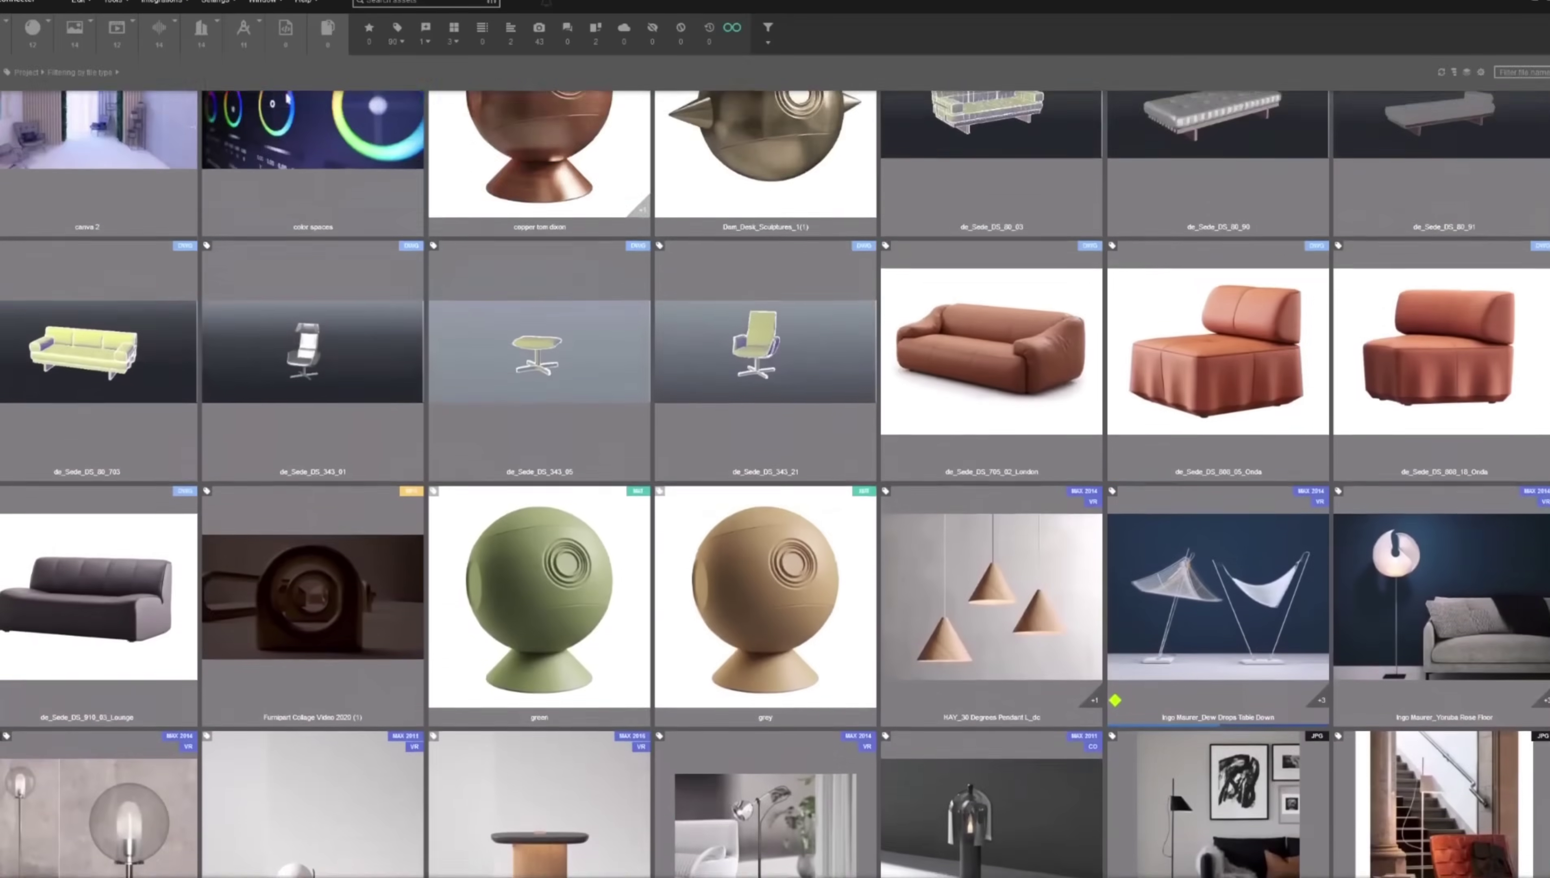
scroll(775, 484, up, 5)
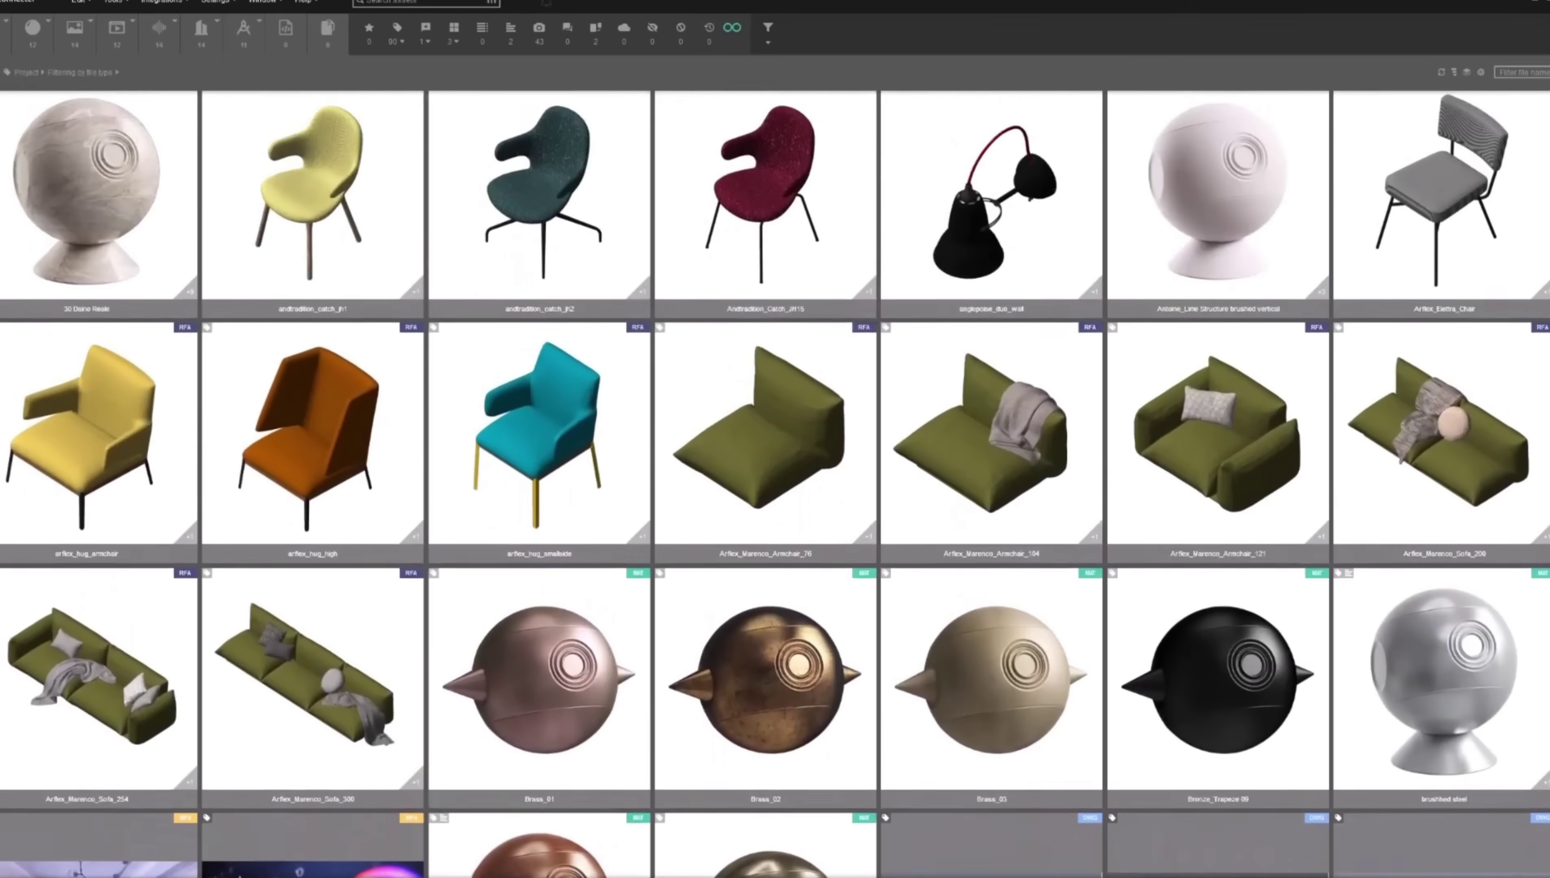
scroll(775, 484, down, 2)
scroll(775, 484, down, 10)
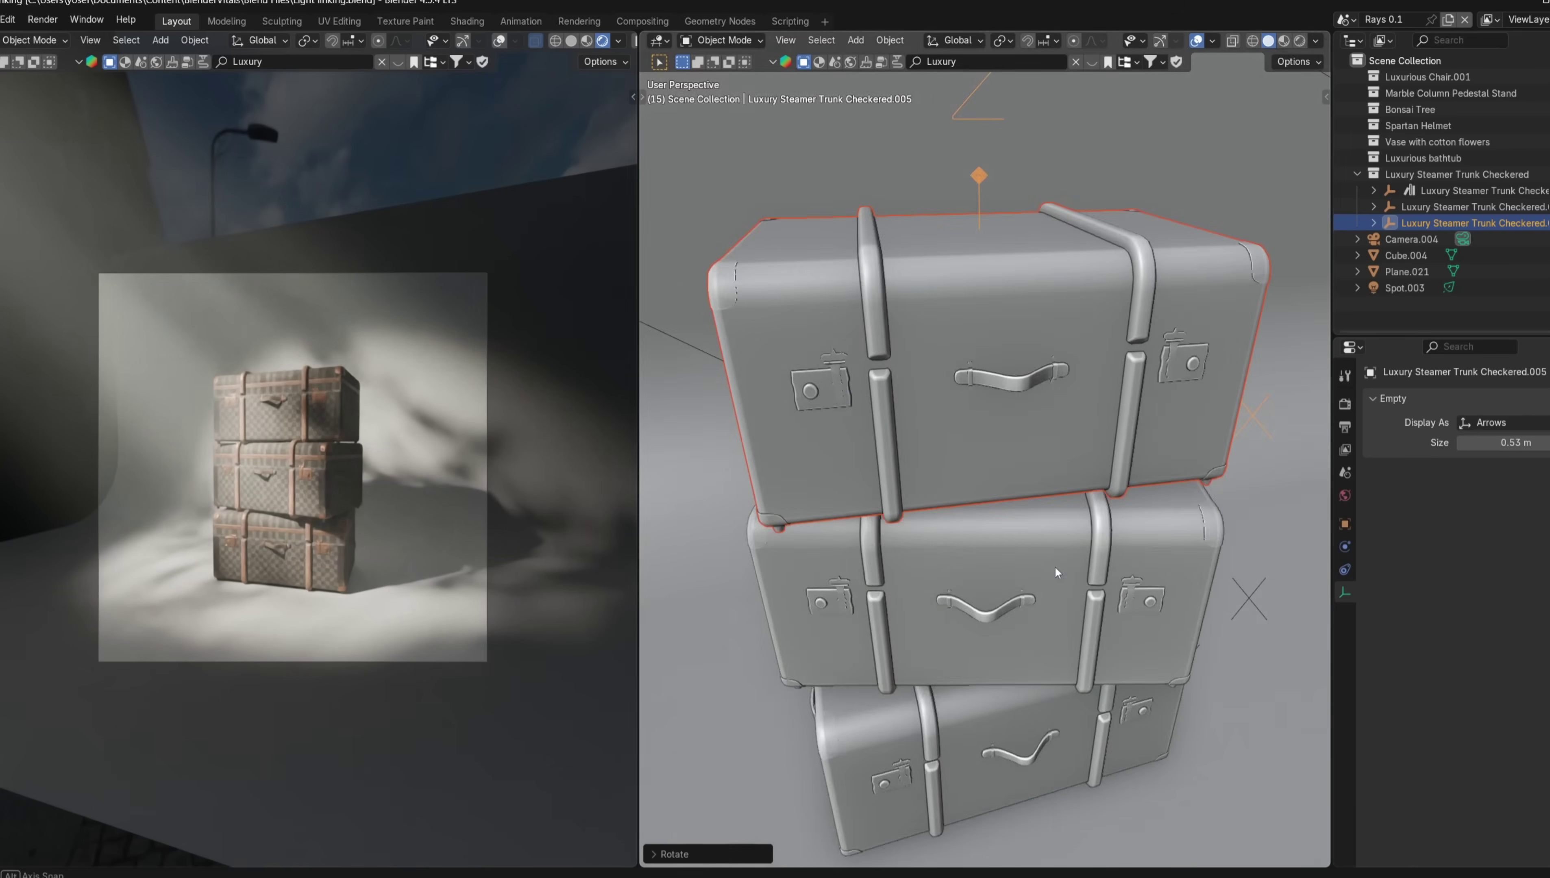
Duplicate and rotate the steamer trunks about Z to stack them into a pyramid
click(1245, 623)
scroll(1139, 556, down, 3)
click(1046, 639)
middle_drag(1139, 555, 1070, 673)
key(shift+d)
key(r)
Aim the spot light's beam at the trunk pile
scroll(1167, 397, up, 5)
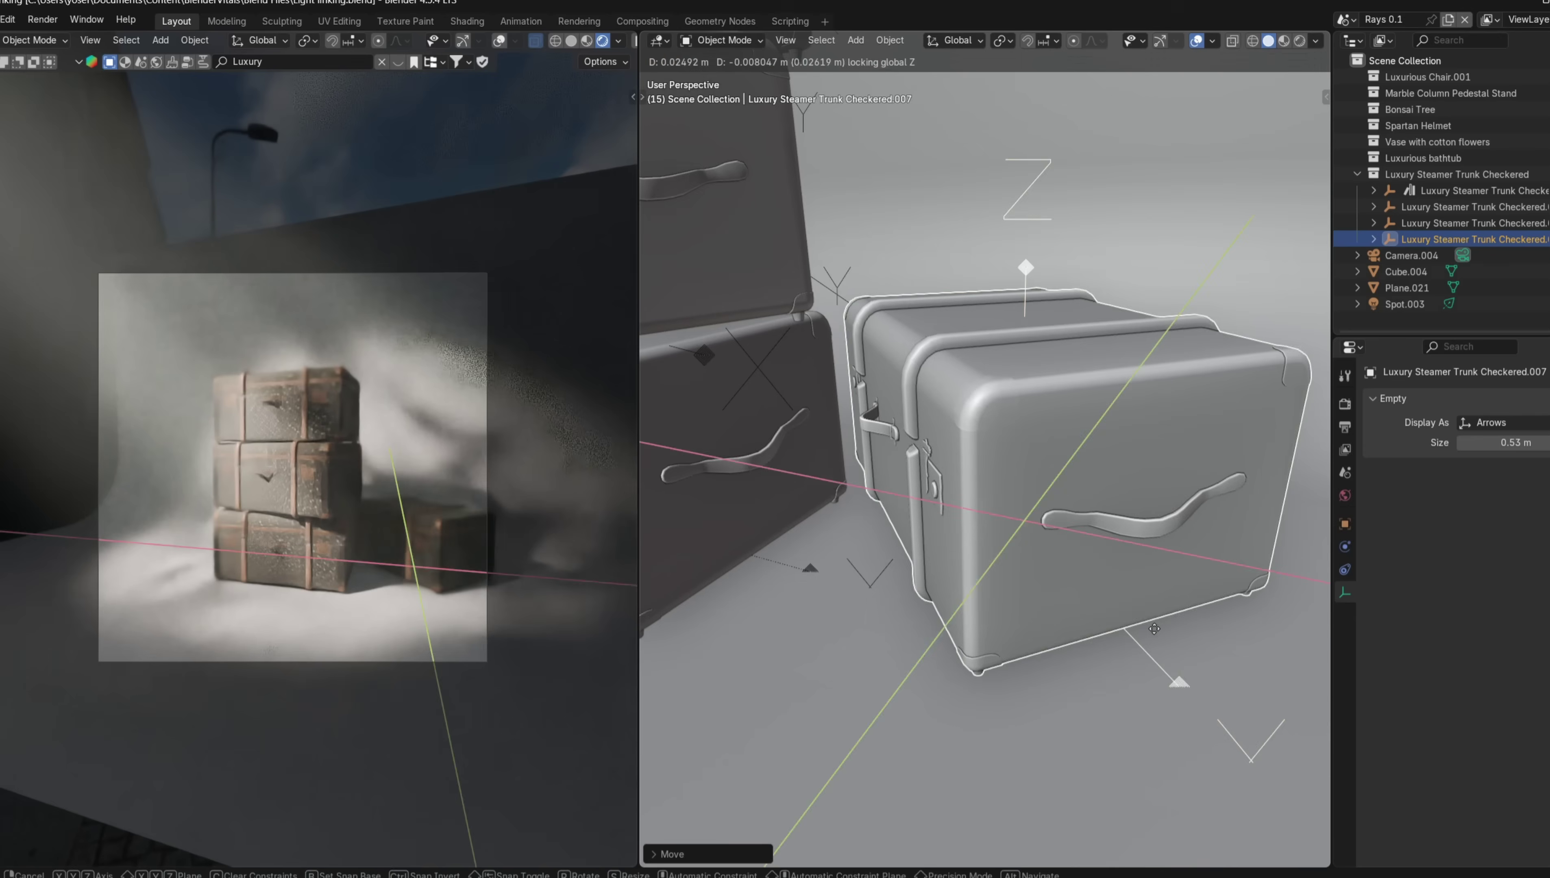
scroll(1165, 390, down, 5)
scroll(956, 485, up, 5)
scroll(955, 485, down, 5)
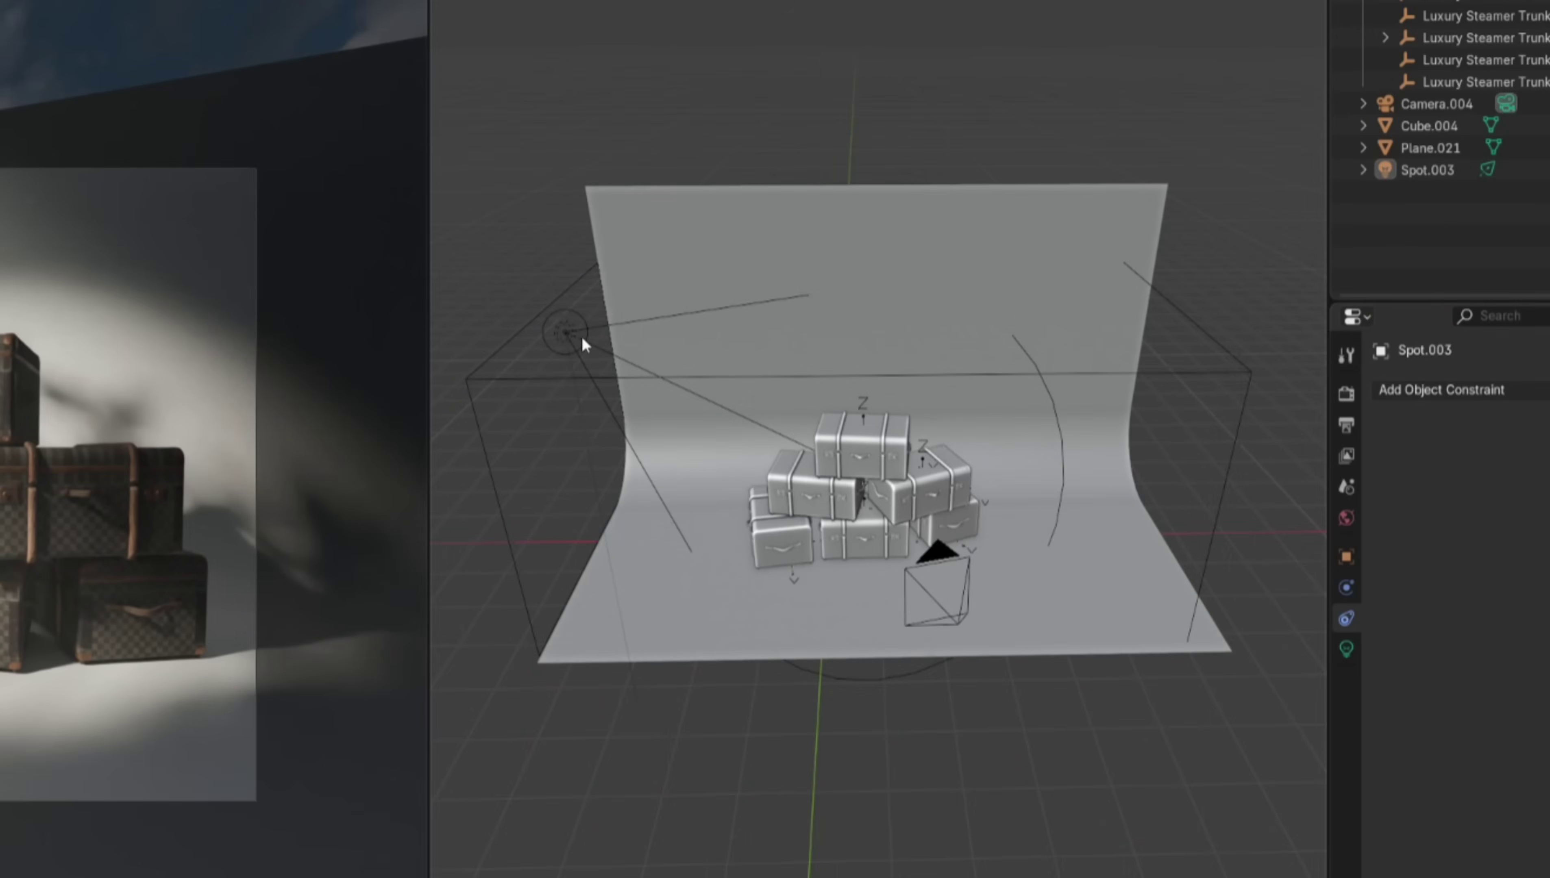
click(582, 335)
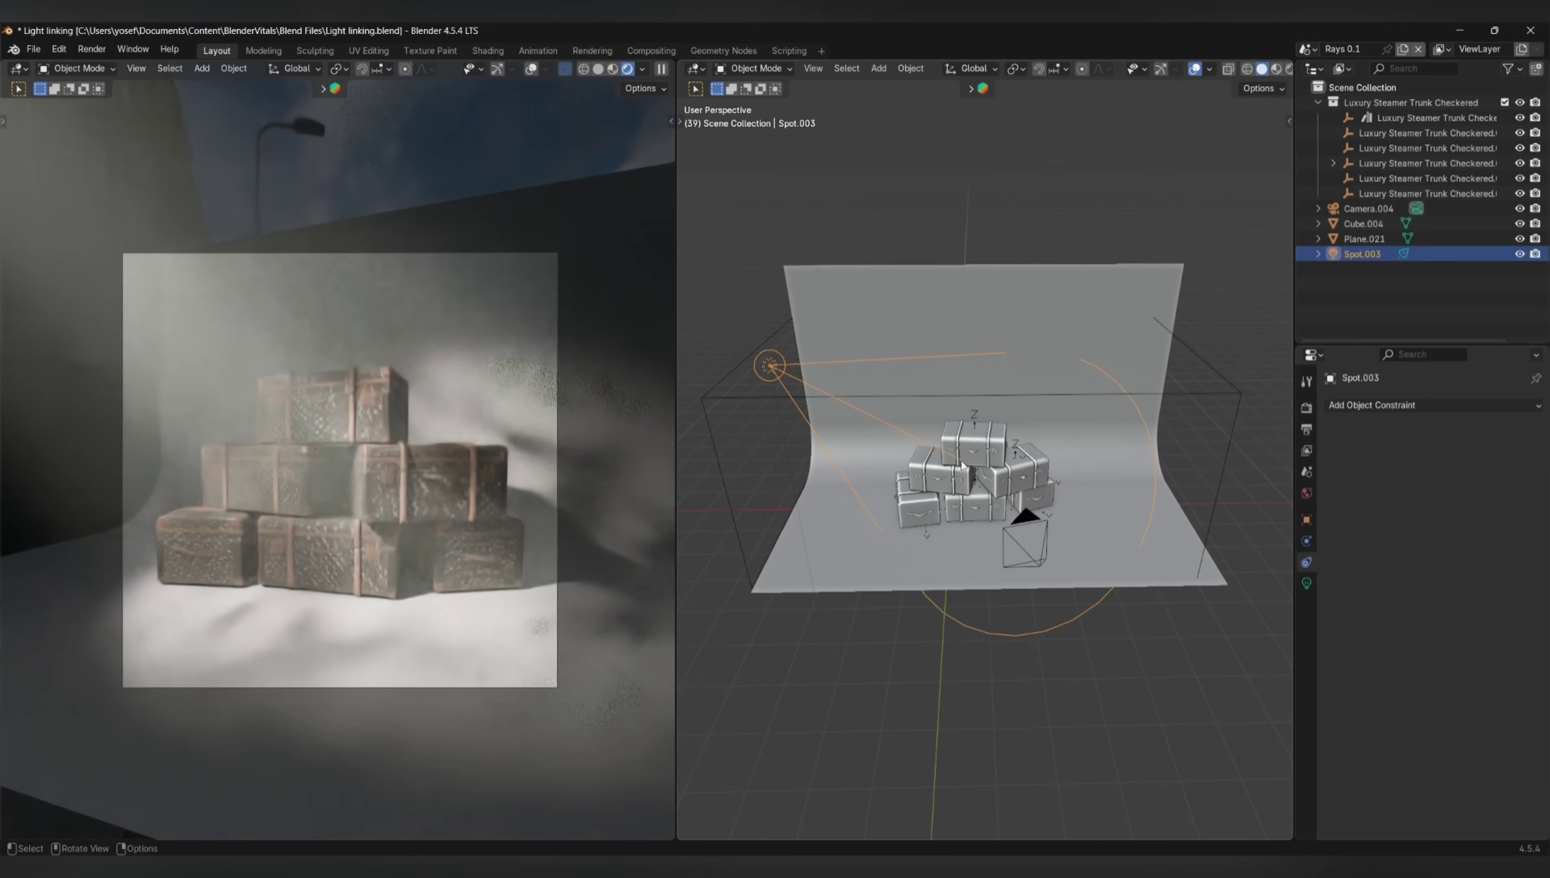
mouse_move(962, 466)
mouse_down()
mouse_move(937, 482)
mouse_move(936, 466)
mouse_up()
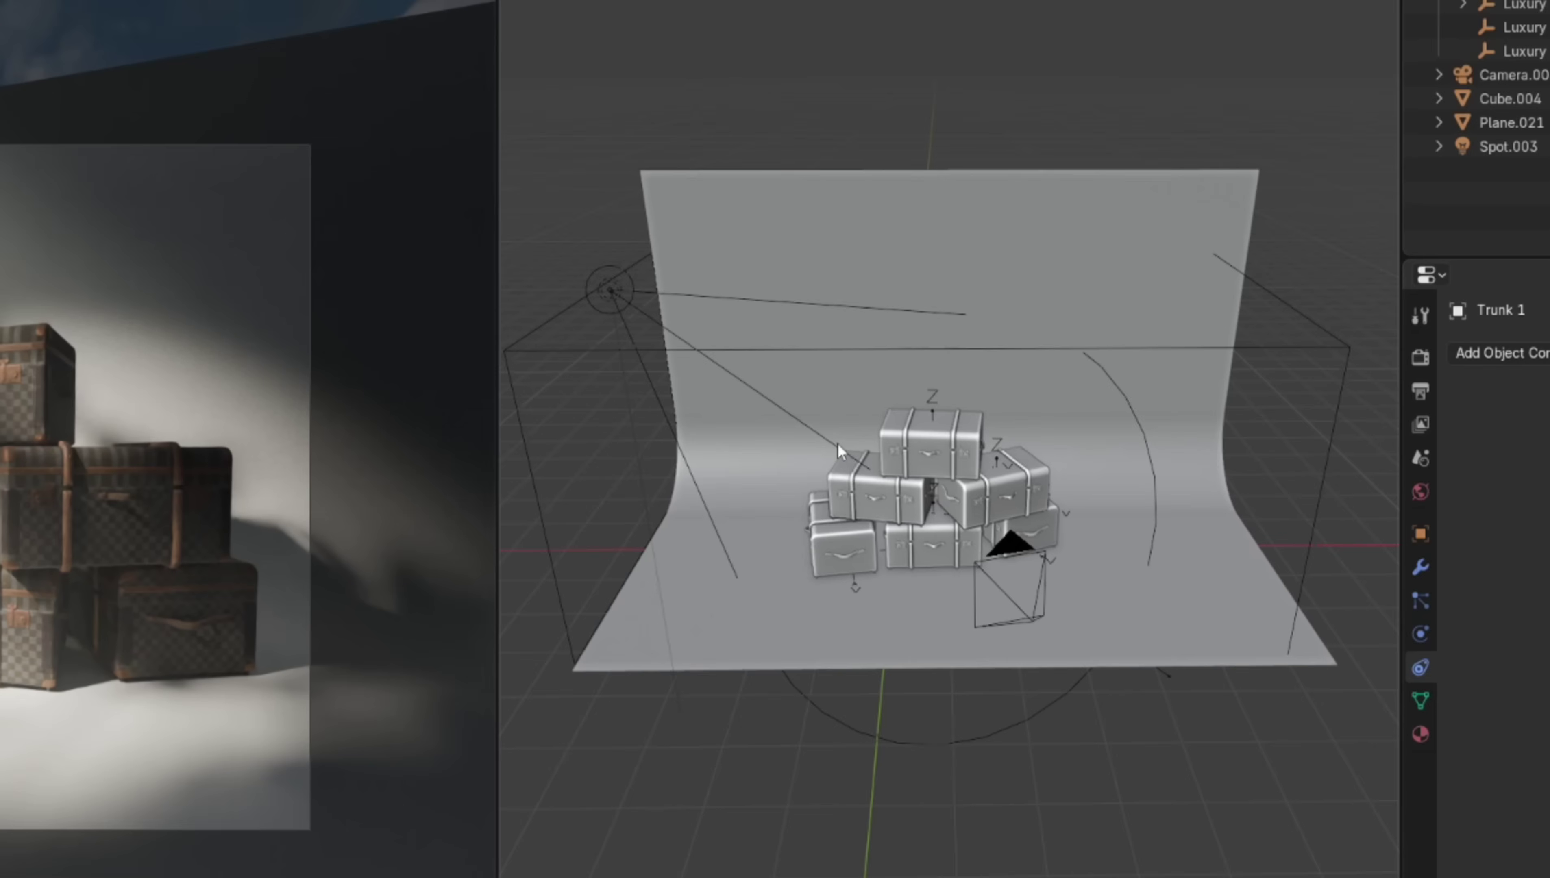
click(864, 459)
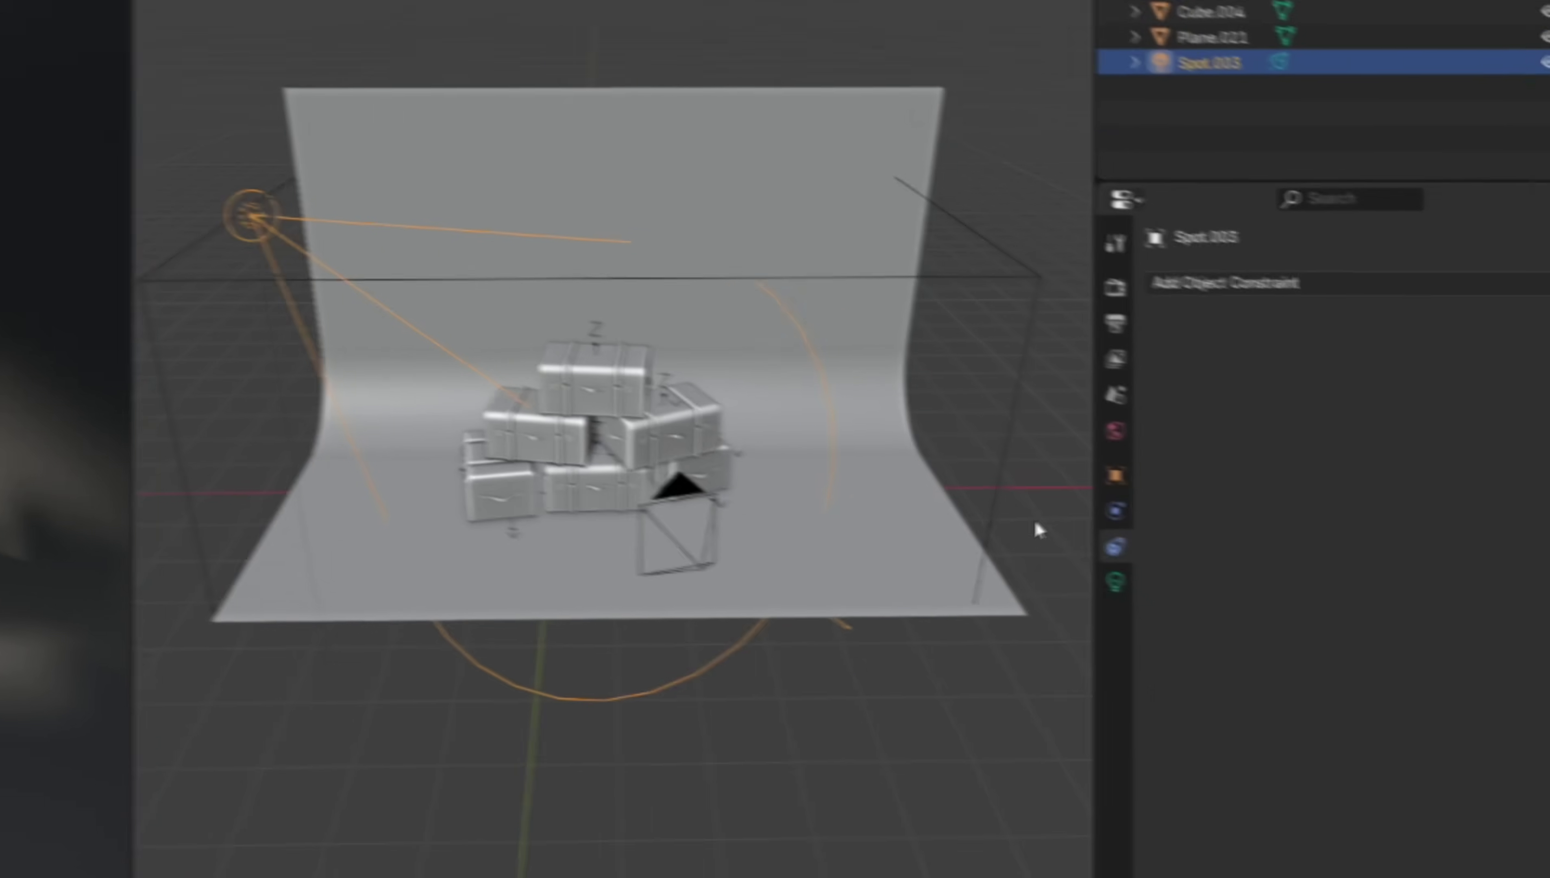
click(1301, 274)
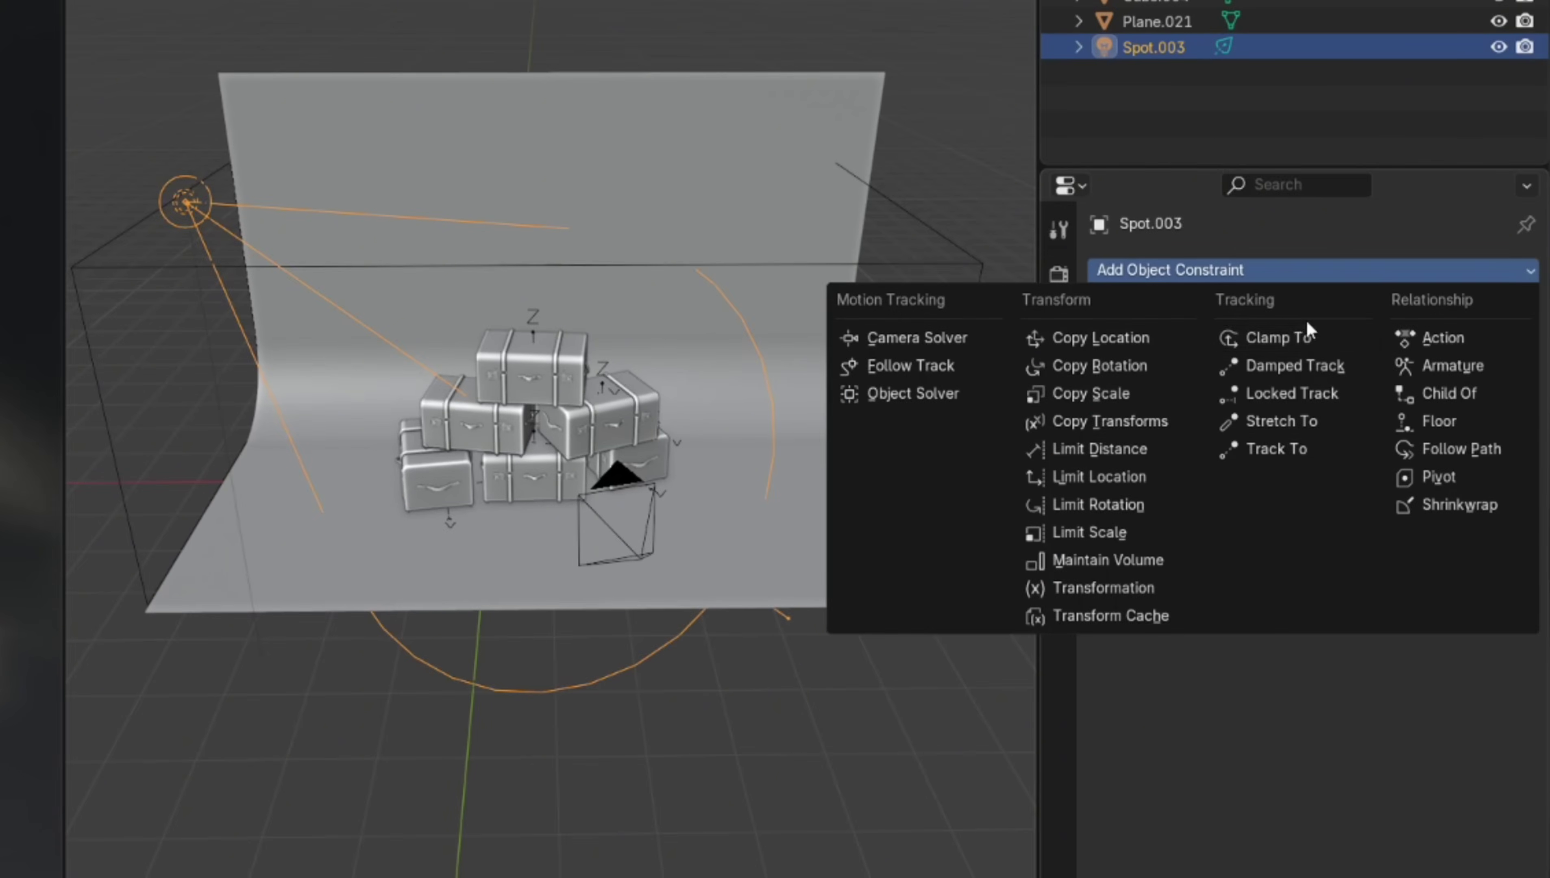
click(1293, 449)
click(1325, 350)
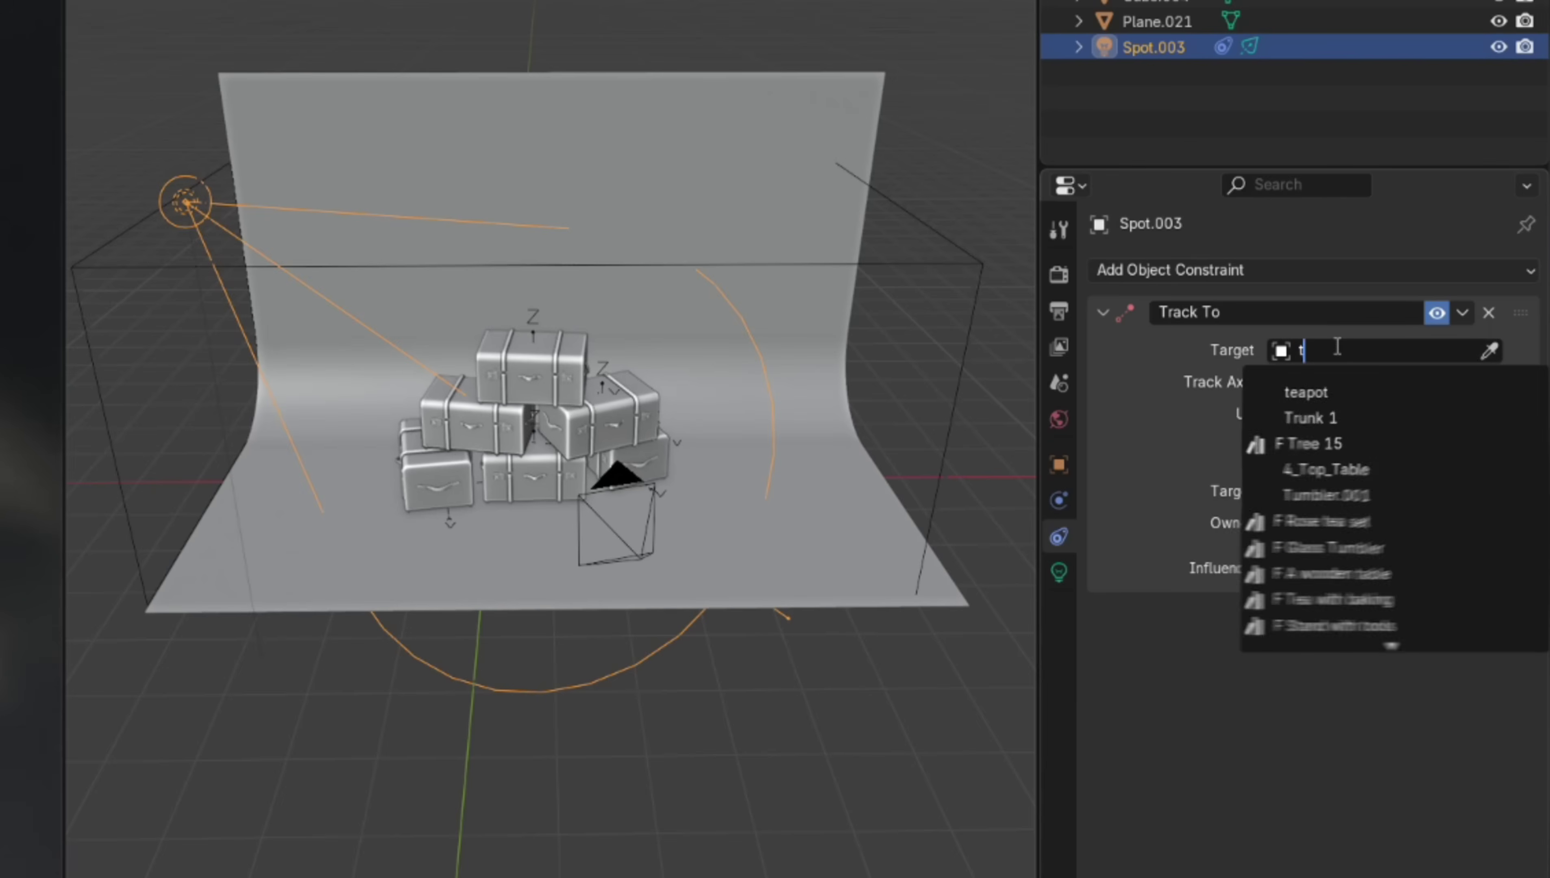
text(tr)
click(1316, 392)
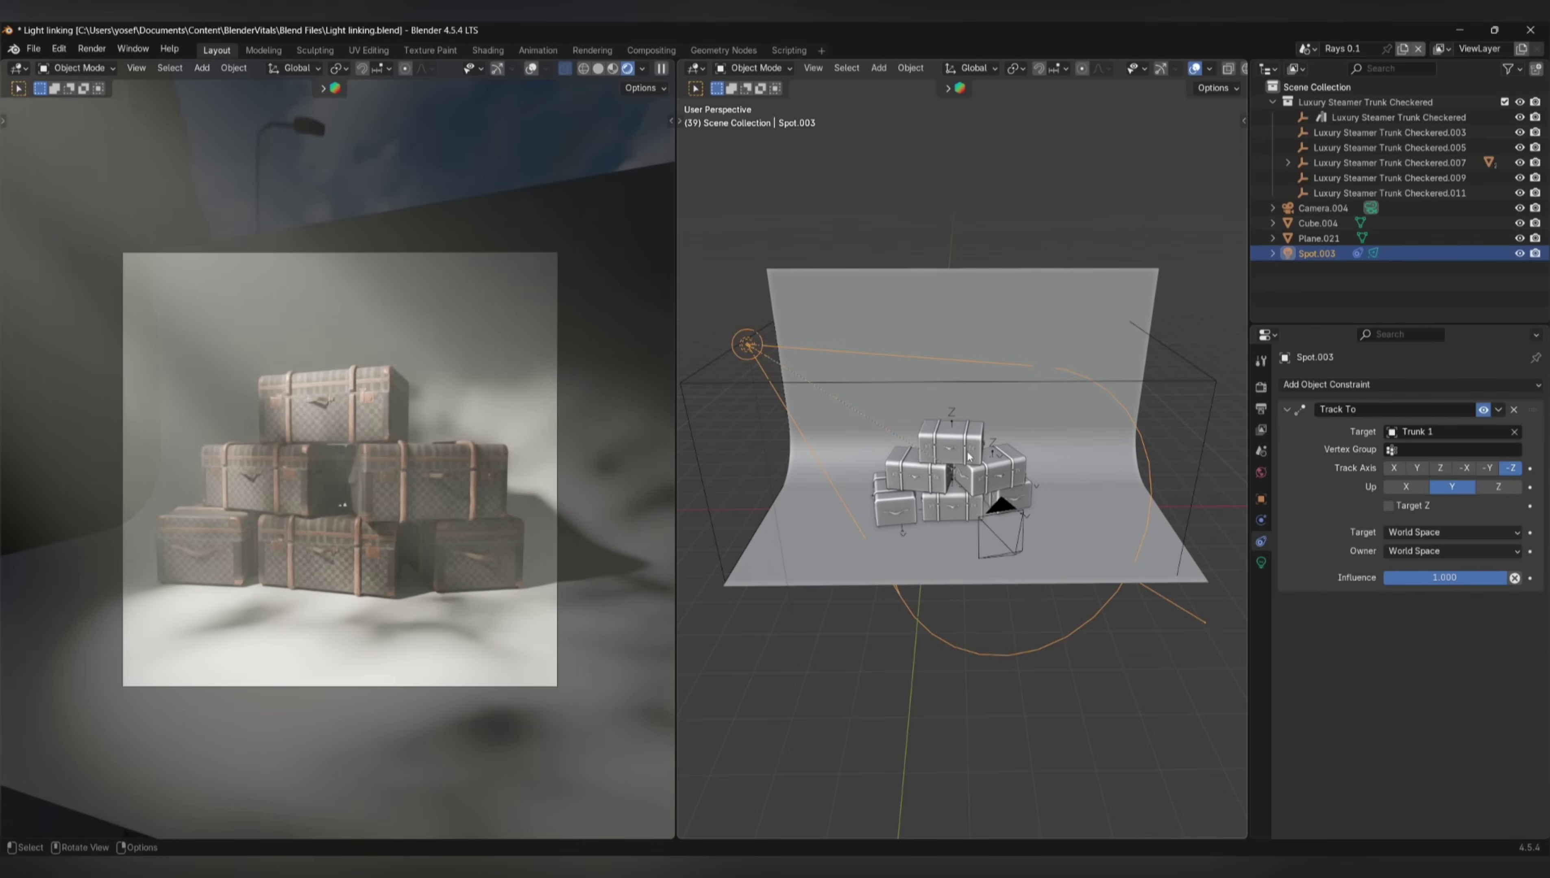
click(968, 456)
key(g)
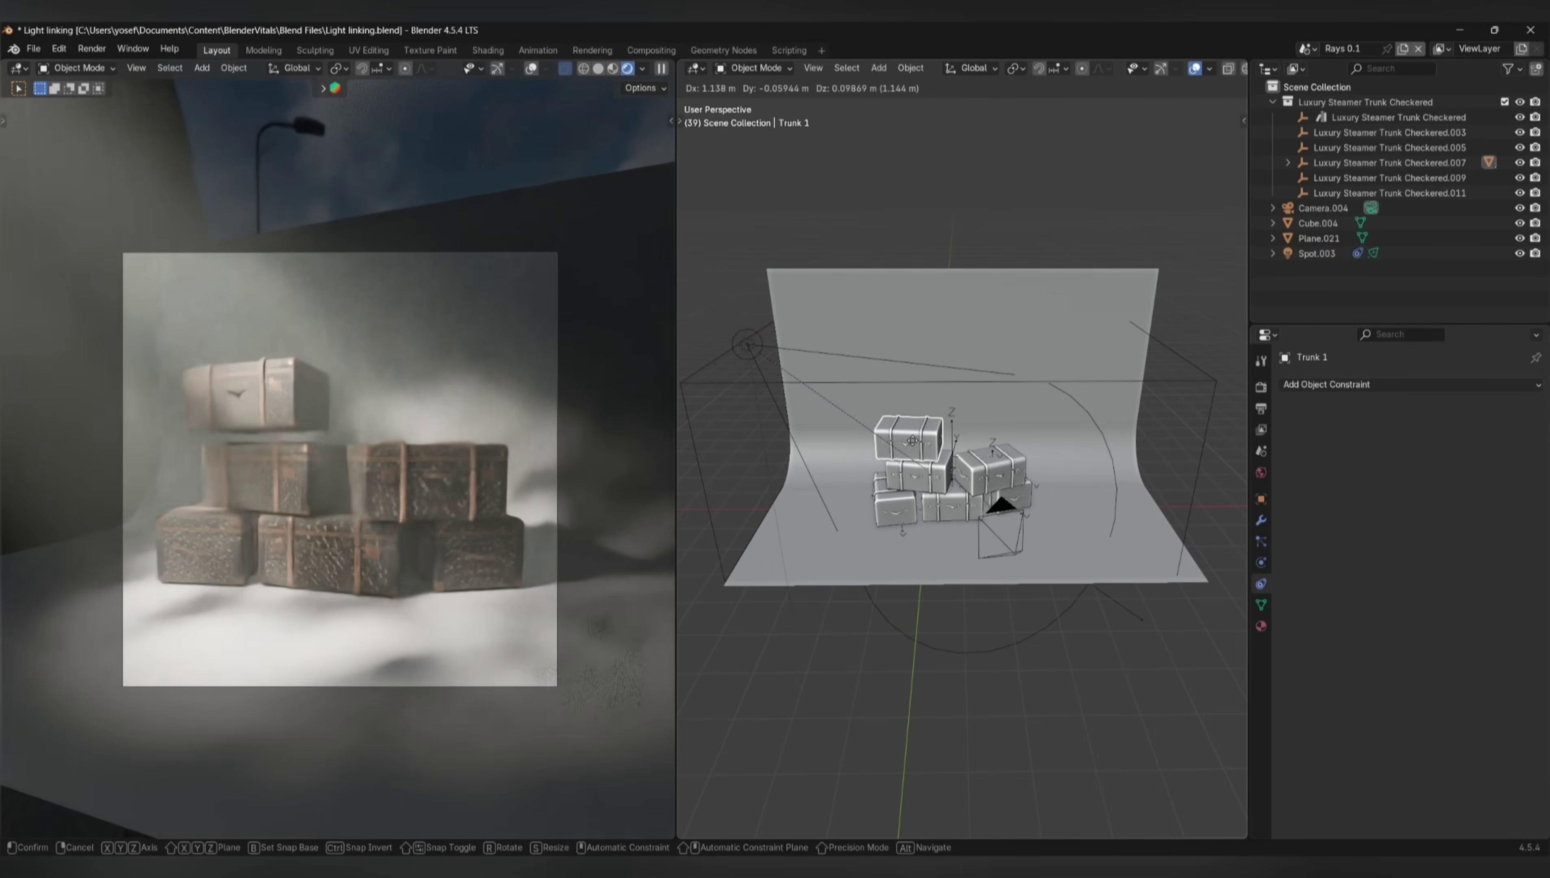
key(Escape)
key(ctrl+z)
key(ctrl+z)
key(ctrl+z)
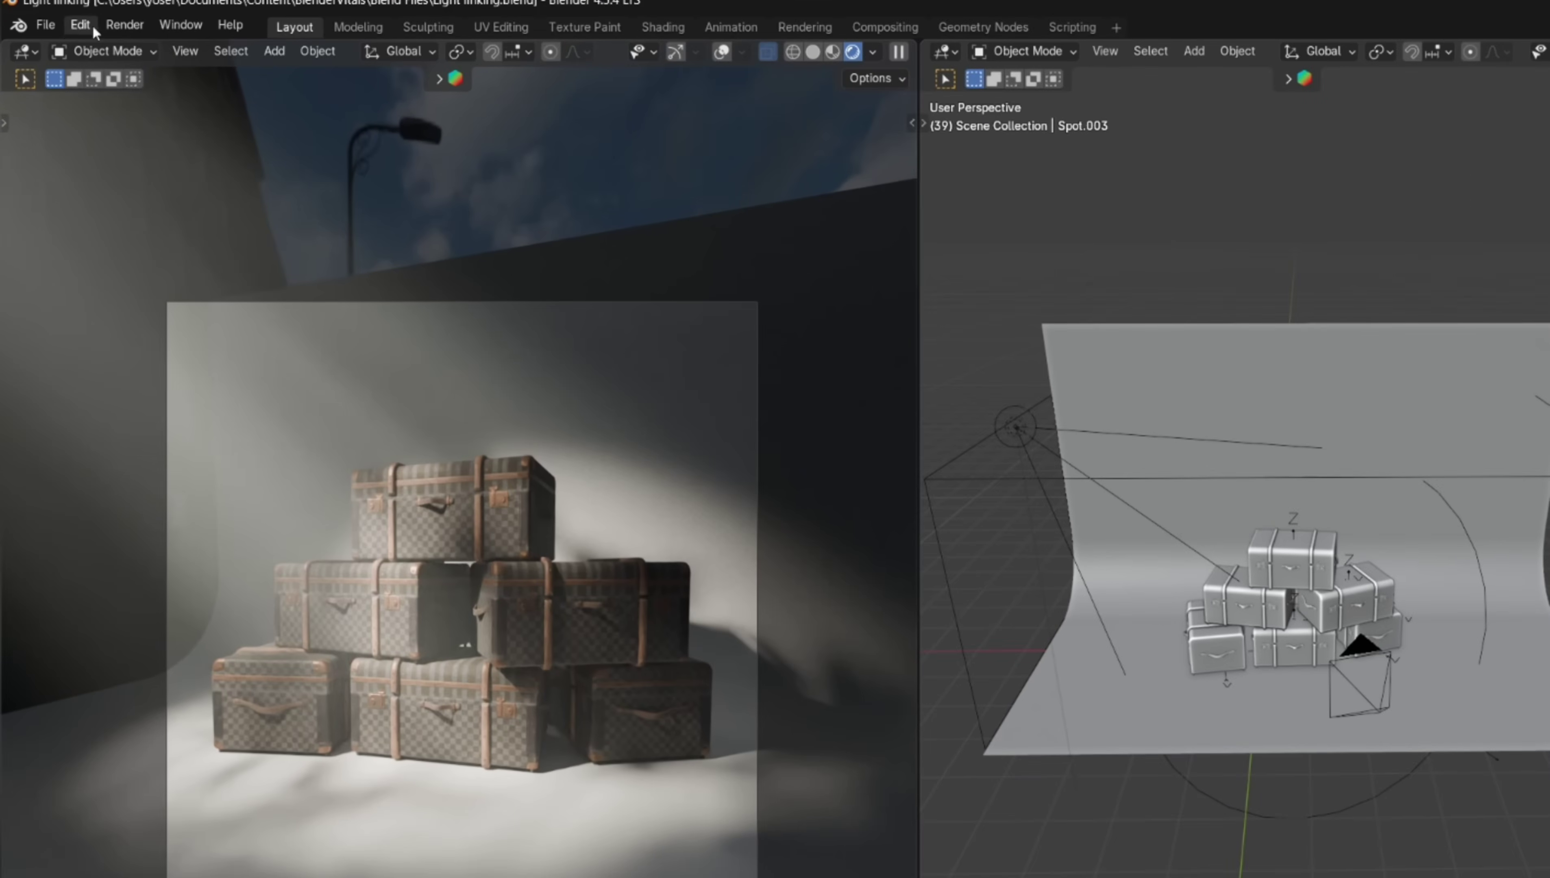
Find the Tri-lighting add-on in Preferences by searching 'tri'
click(94, 32)
click(116, 285)
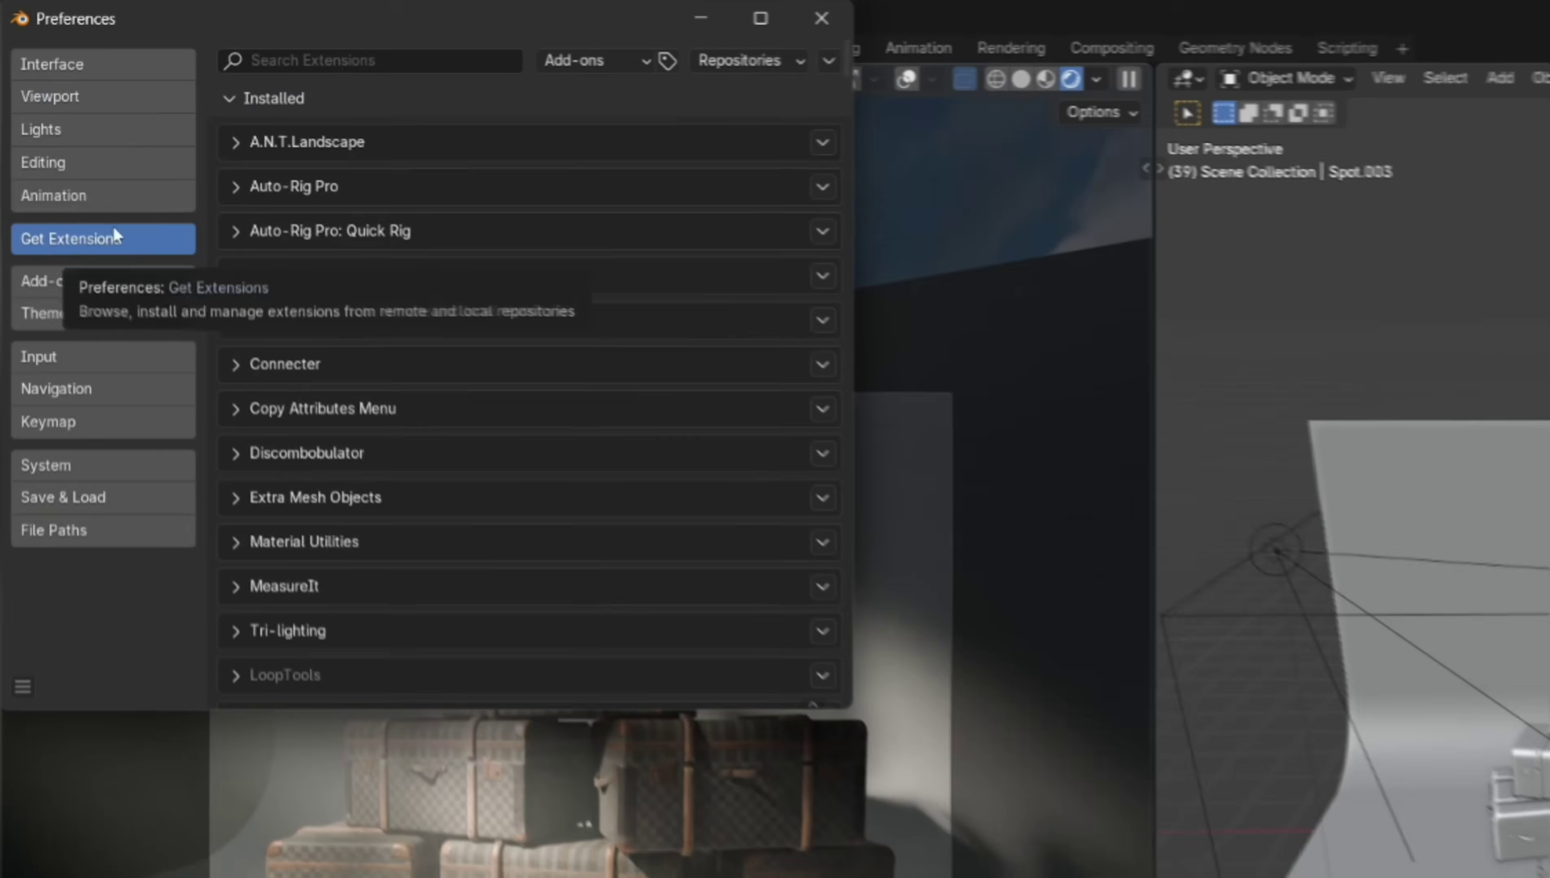
click(341, 61)
text(tri)
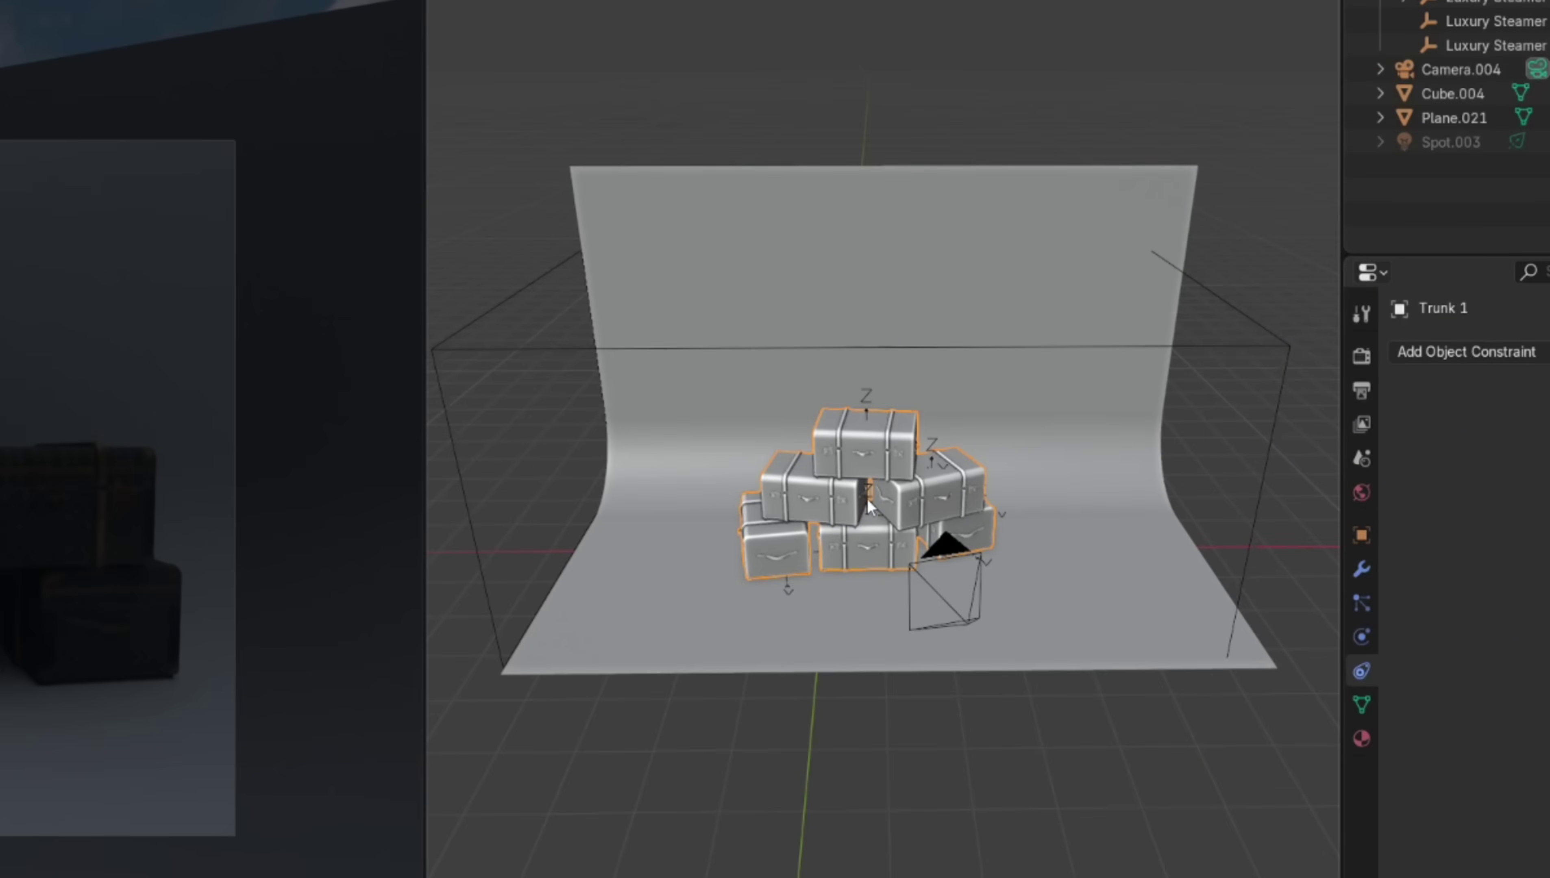
Add a 3-Point Lighting rig around the trunk pyramid
key(shift+a)
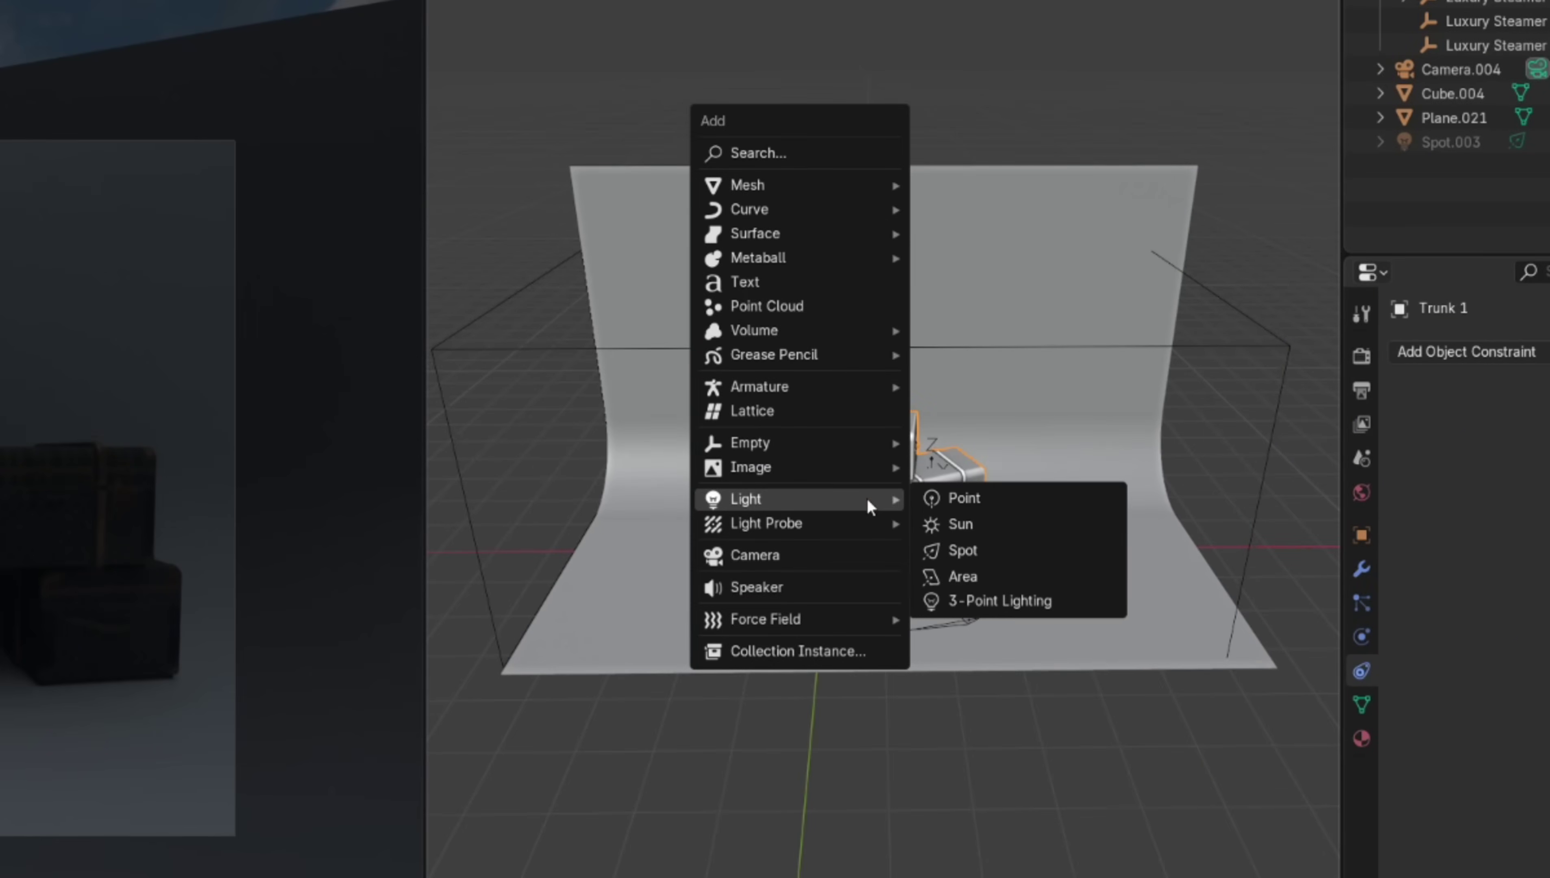
click(944, 600)
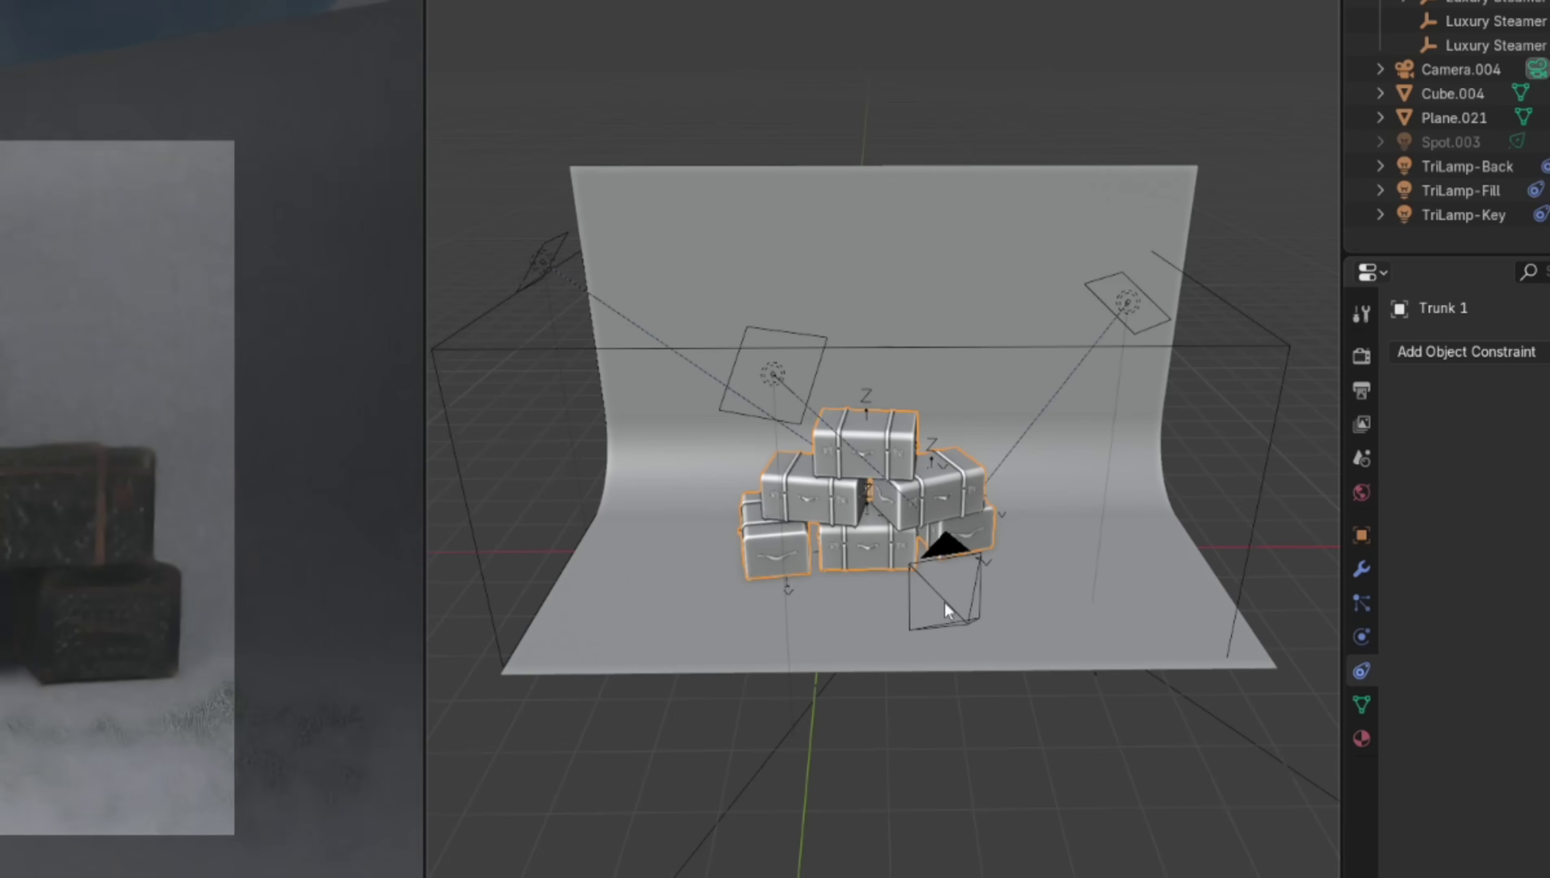
key(Escape)
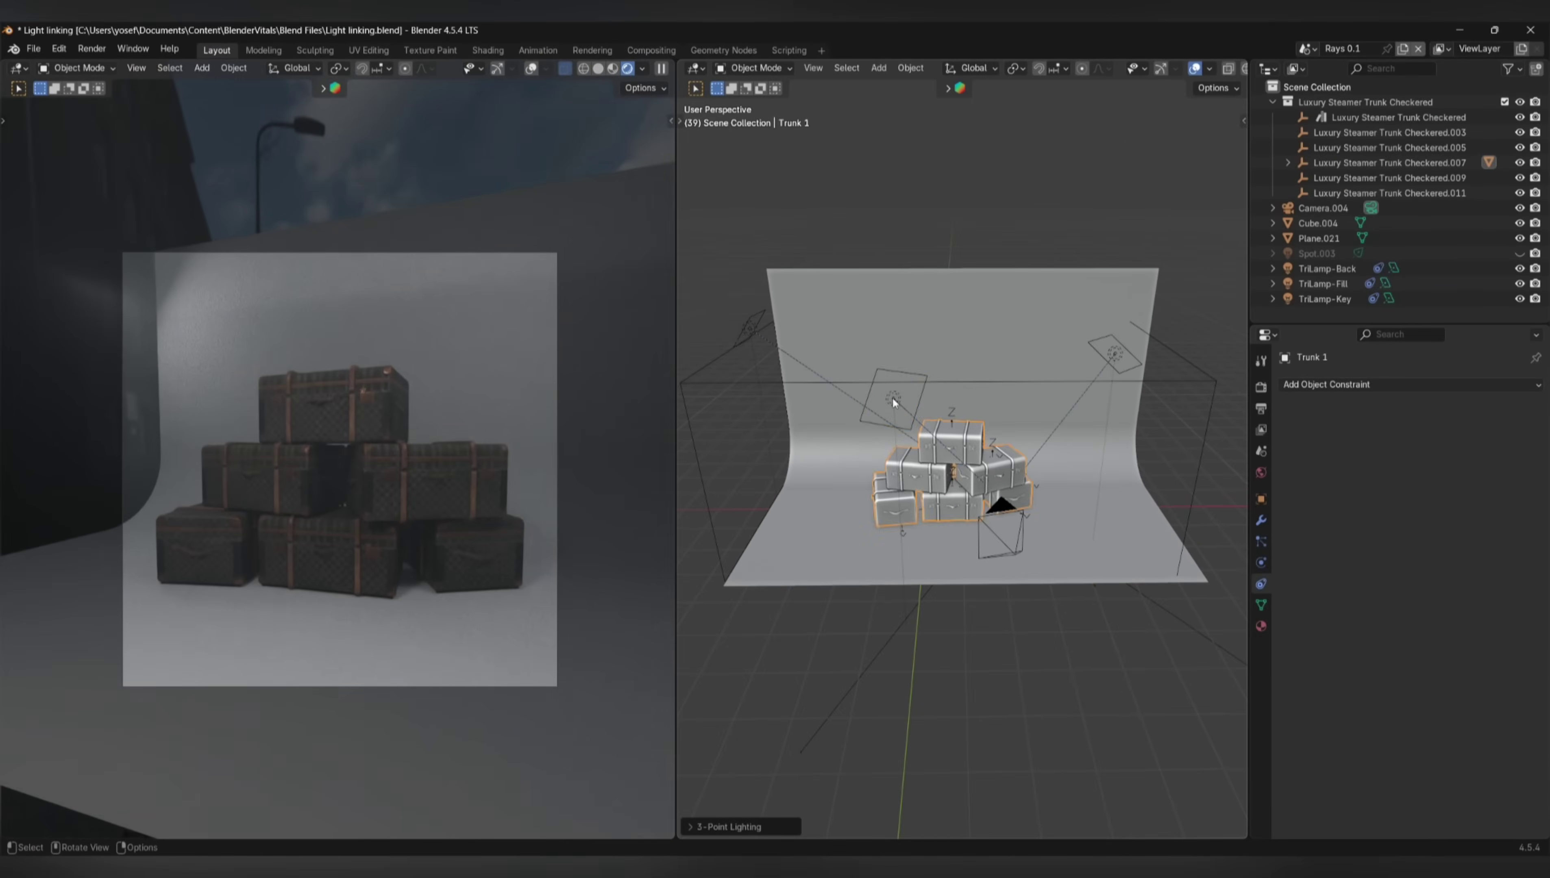
Set TriLamp-Key power to 300 and TriLamp-Fill power to 250
click(1325, 299)
click(1261, 563)
click(1415, 514)
key(Return)
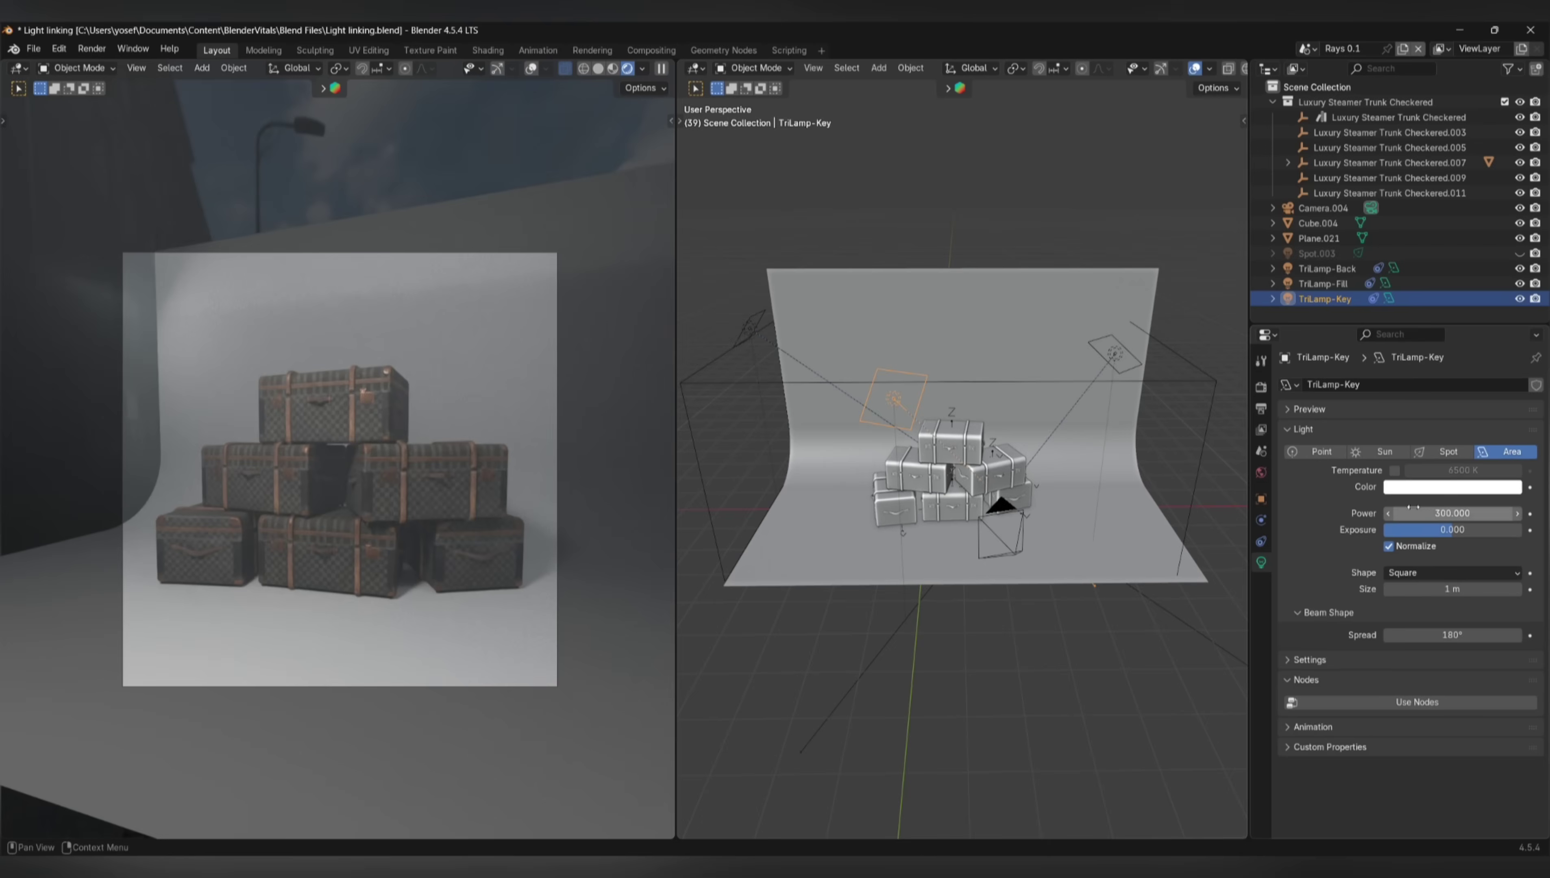
click(1467, 514)
text(250)
key(Return)
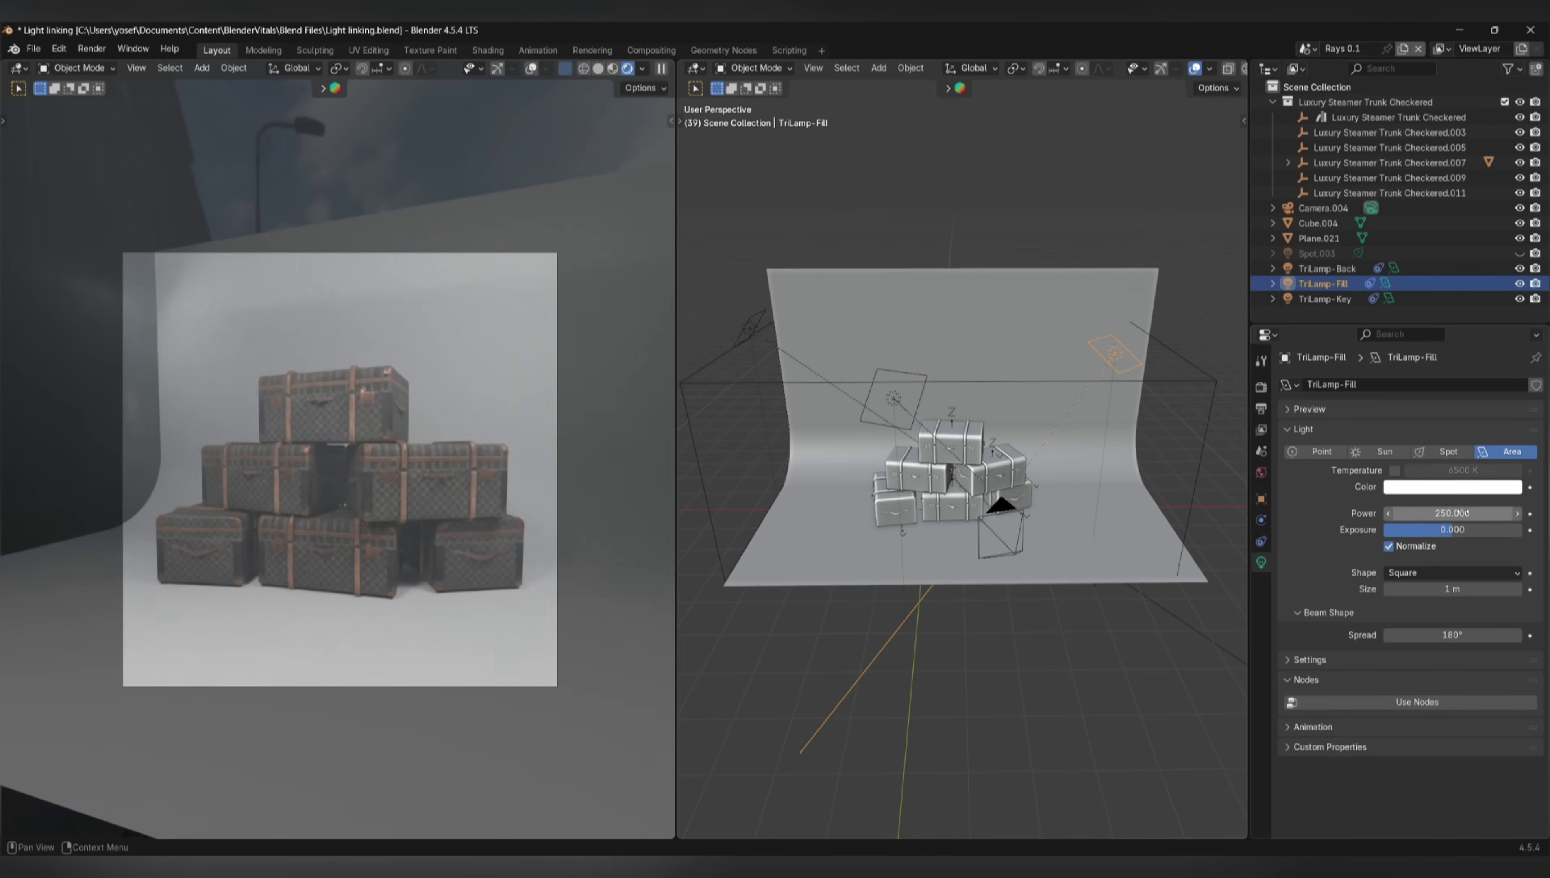